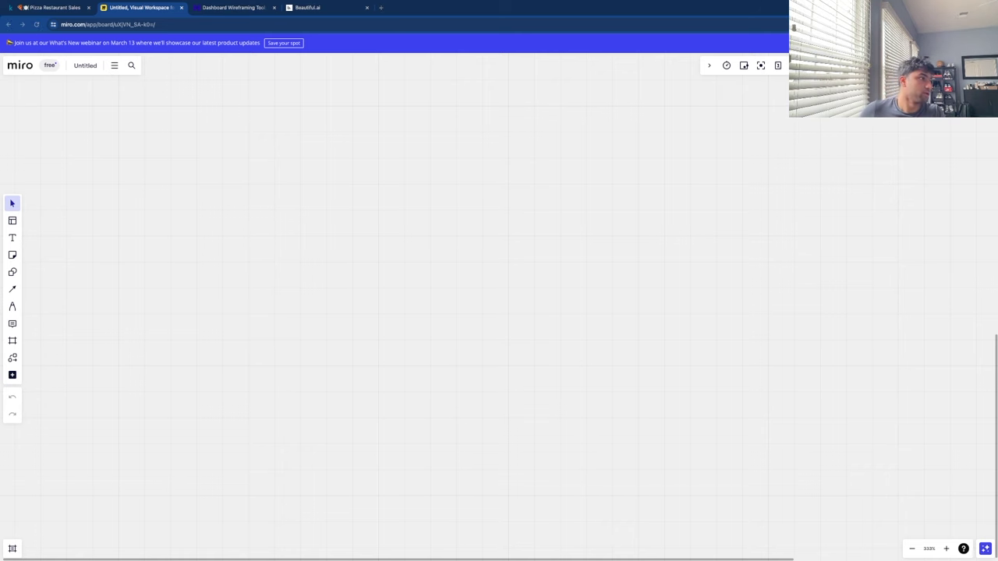
Add a text title reading "General Dashboard for the Executive Team" near the top of the empty board.
{"action": "left_click", "coordinate": [12, 238]}
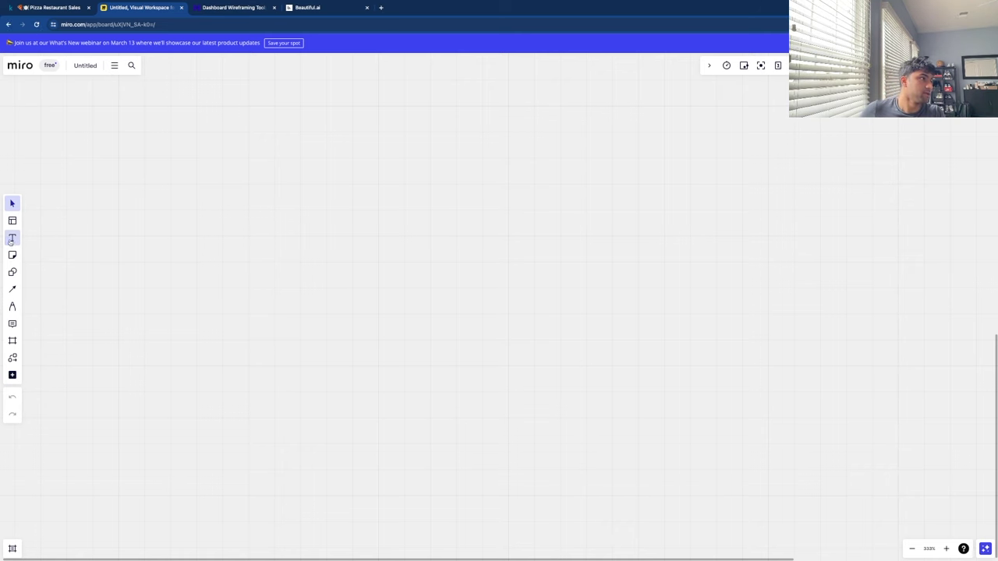
{"action": "left_click", "coordinate": [254, 155]}
{"action": "type", "text": "Genera"}
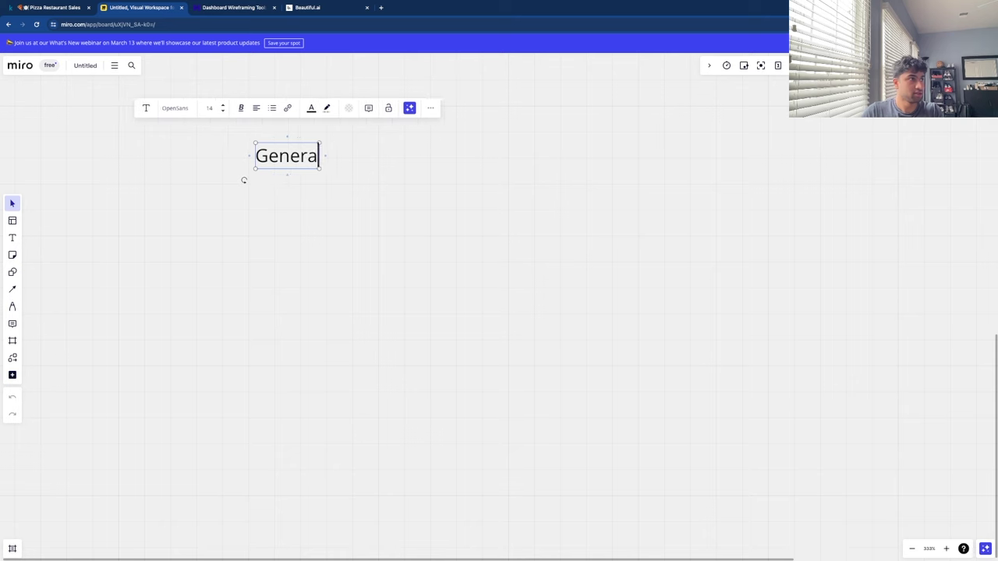
{"action": "type", "text": "l Dashboard for th"}
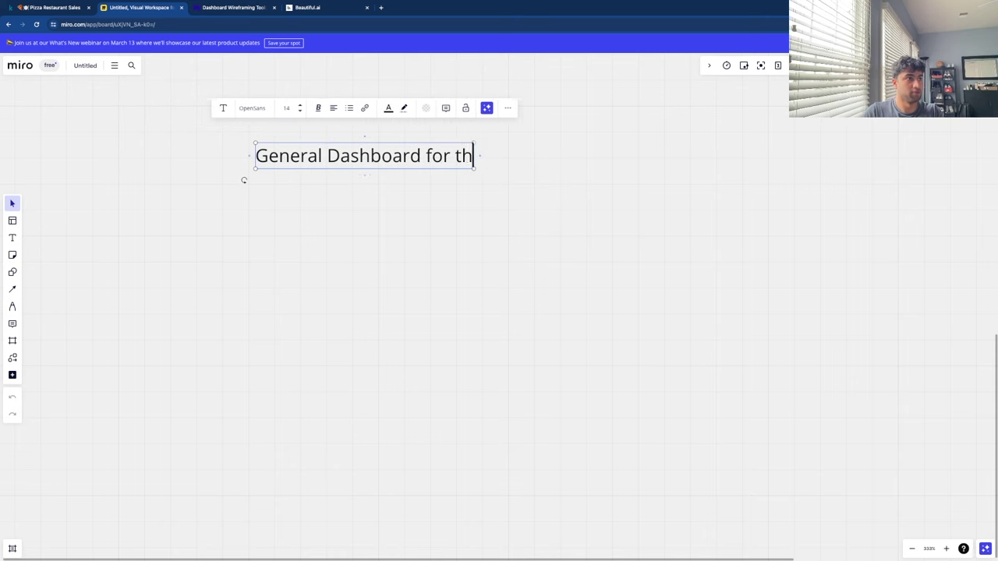
{"action": "type", "text": "e Execut"}
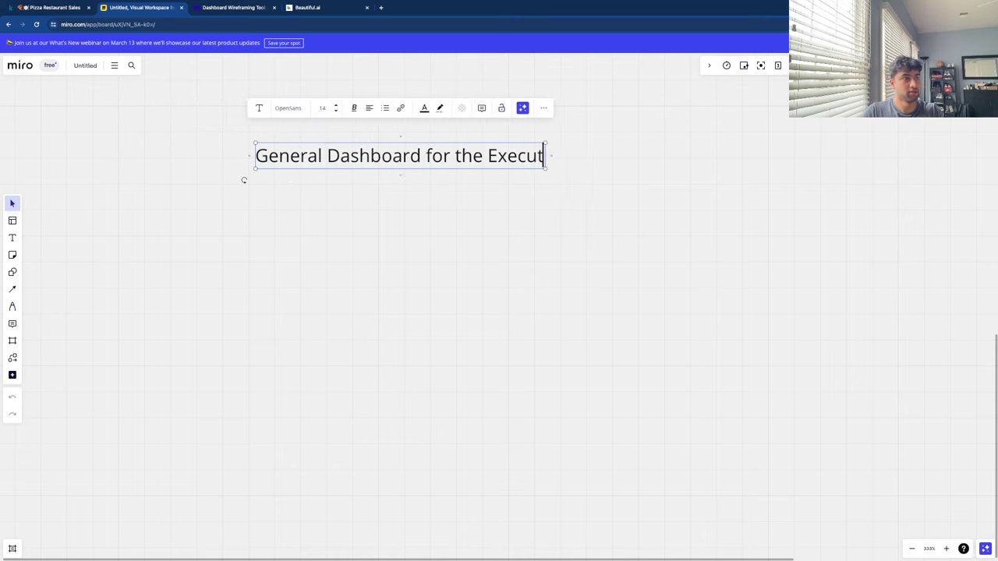
{"action": "type", "text": "ive Team"}
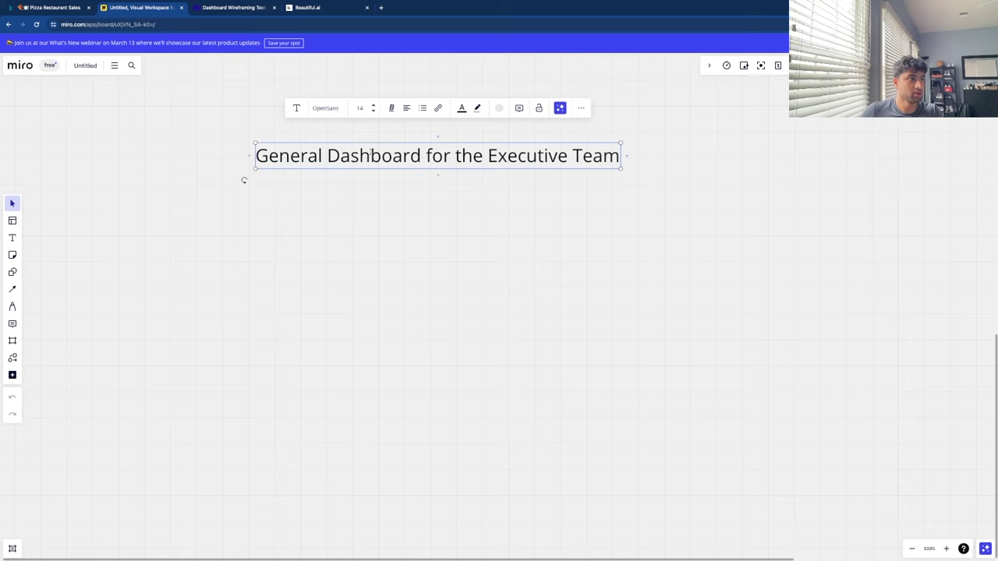
Reword the title to "Performance Dashboard for the Executive Team" and move it higher on the board.
{"action": "left_click_drag", "start_coordinate": [421, 155], "coordinate": [255, 155]}
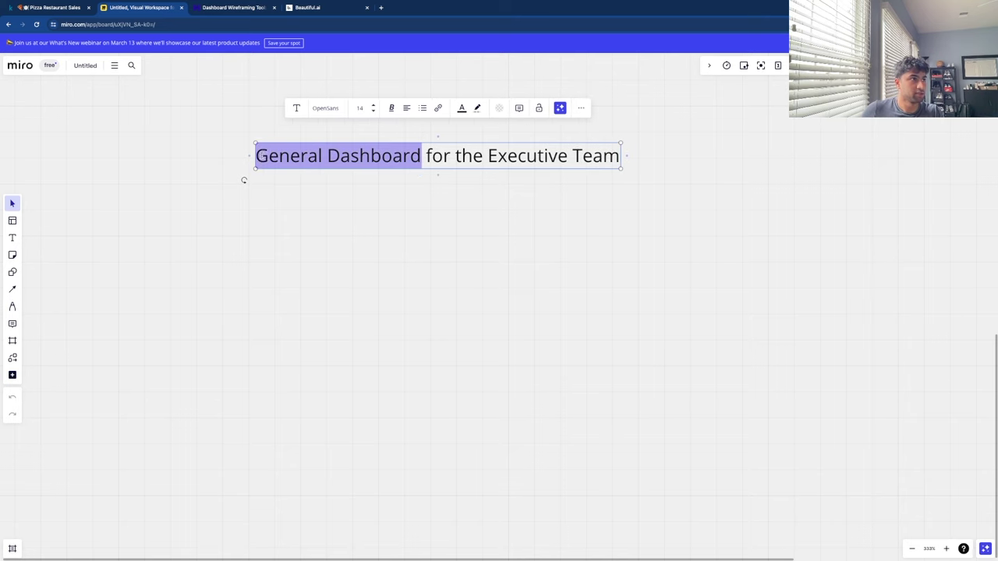
{"action": "type", "text": "Performance "}
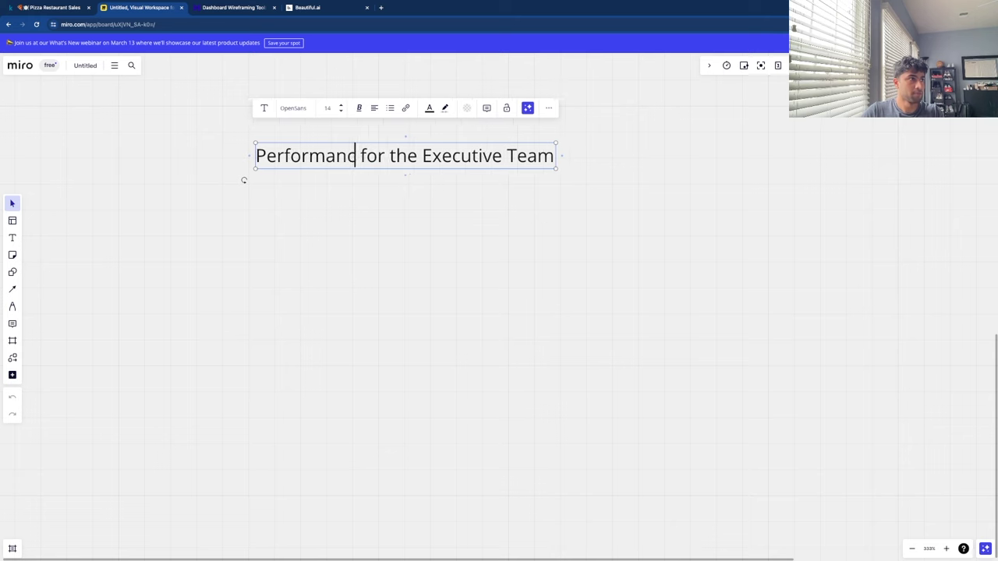
{"action": "type", "text": "Dashboard"}
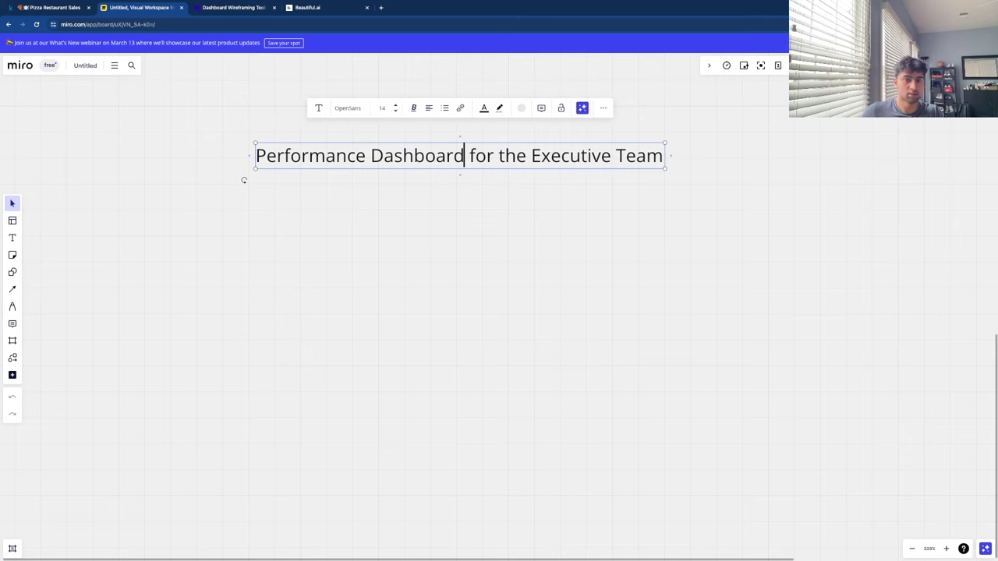
{"action": "left_click", "coordinate": [330, 176]}
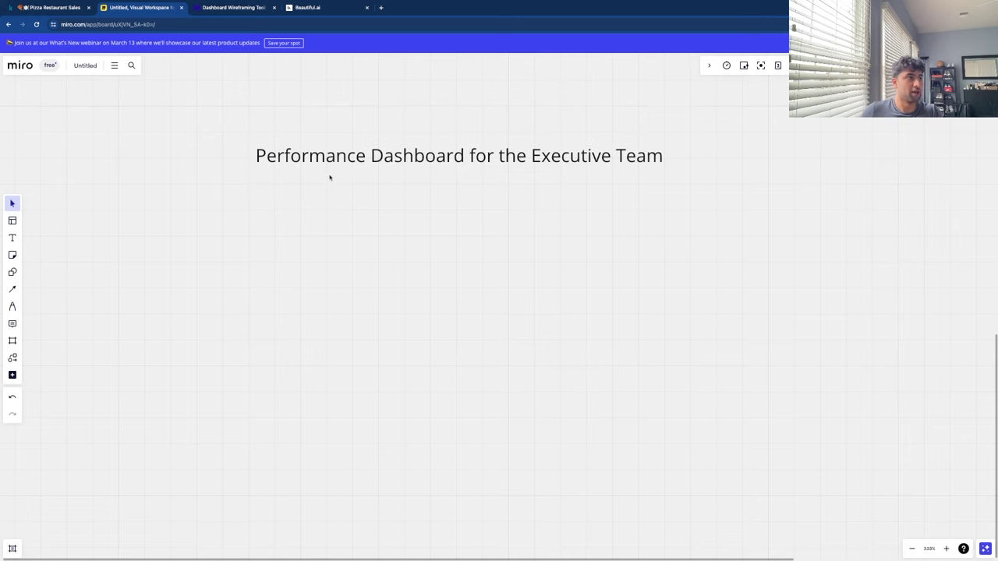
{"action": "left_click_drag", "start_coordinate": [330, 166], "coordinate": [328, 117]}
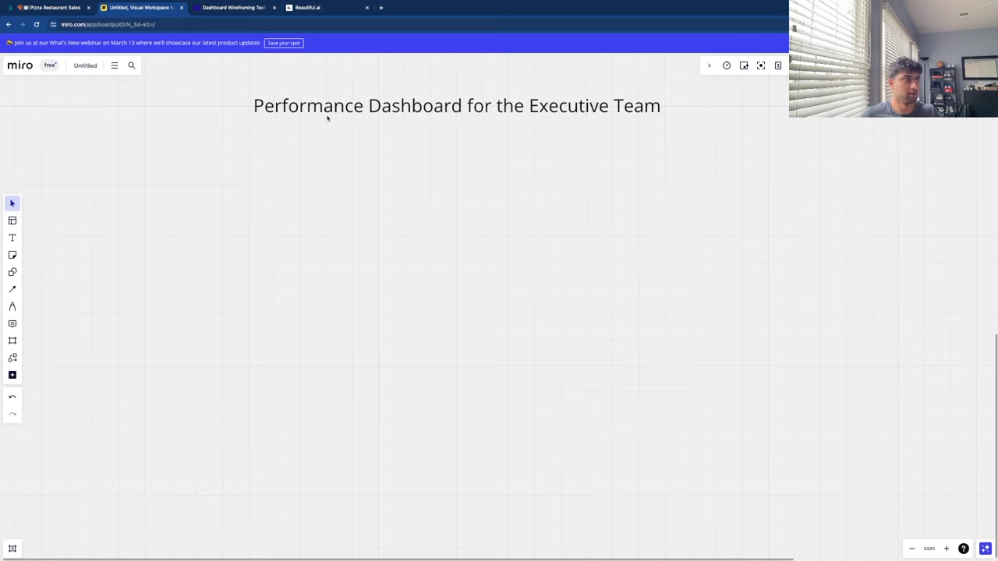
Place a light yellow sticky note below the title's left side with the text "Sales and Traffic at Restaurant".
{"action": "left_click", "coordinate": [12, 255]}
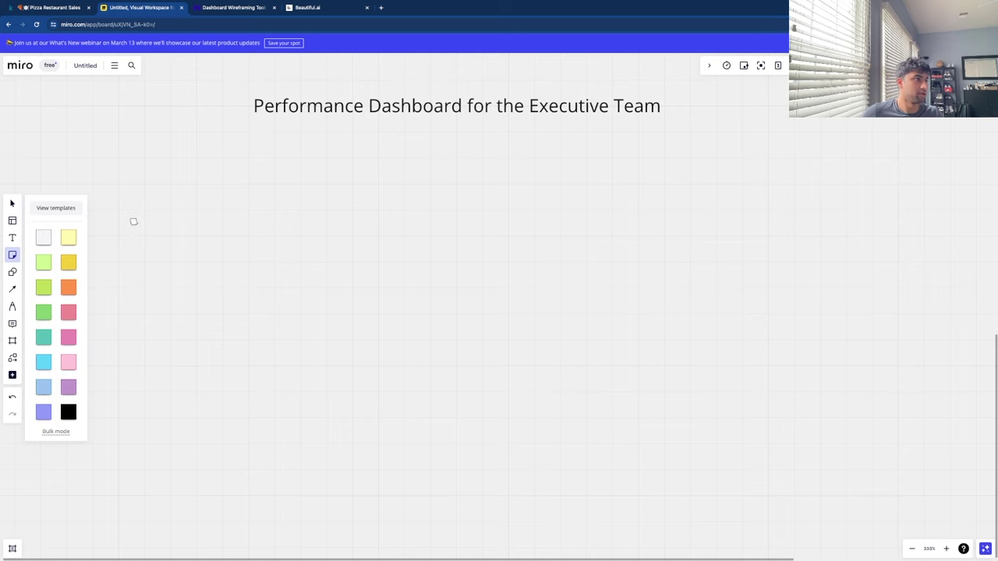
{"action": "left_click", "coordinate": [69, 237]}
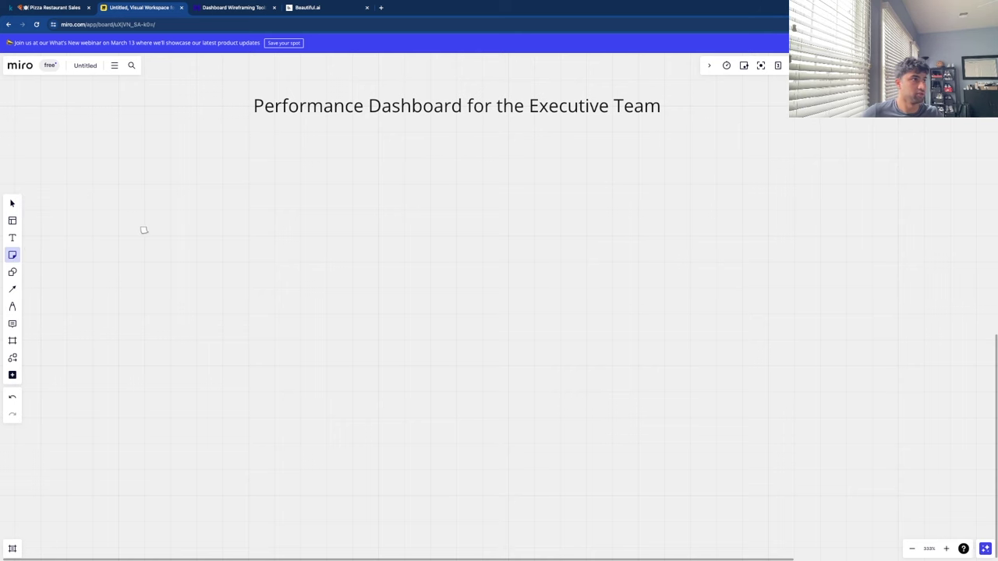
{"action": "left_click", "coordinate": [143, 230]}
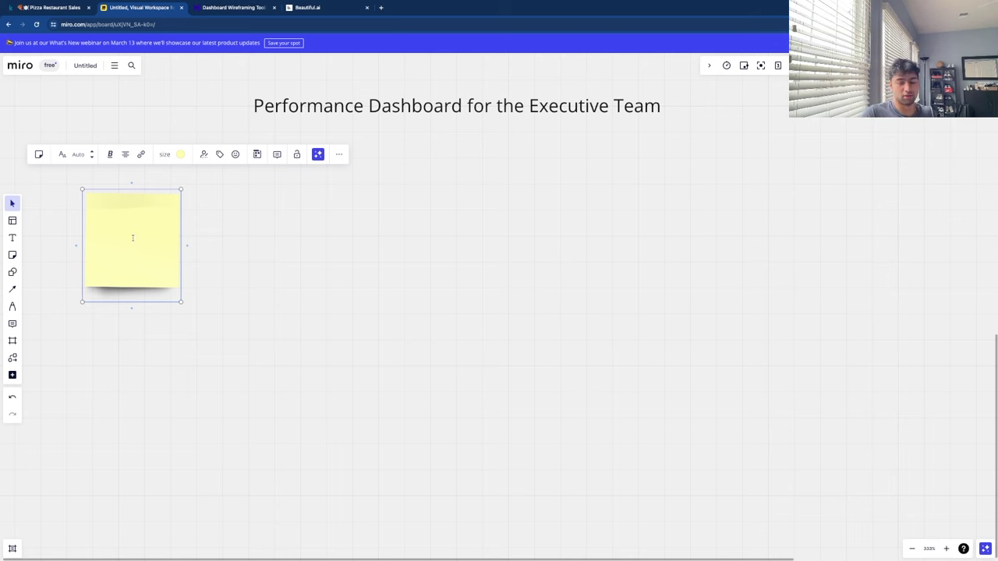
{"action": "type", "text": "S"}
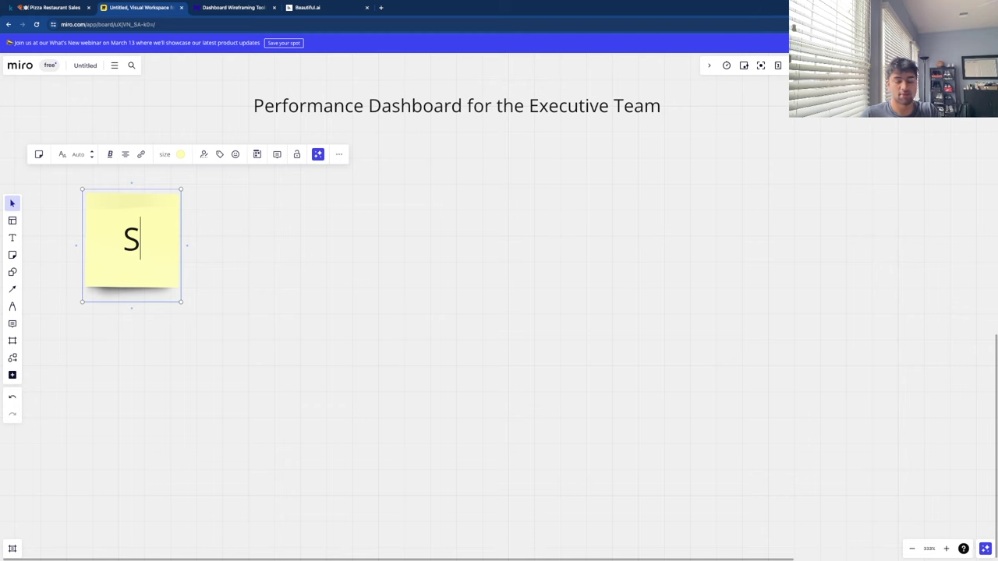
{"action": "type", "text": "ales and"}
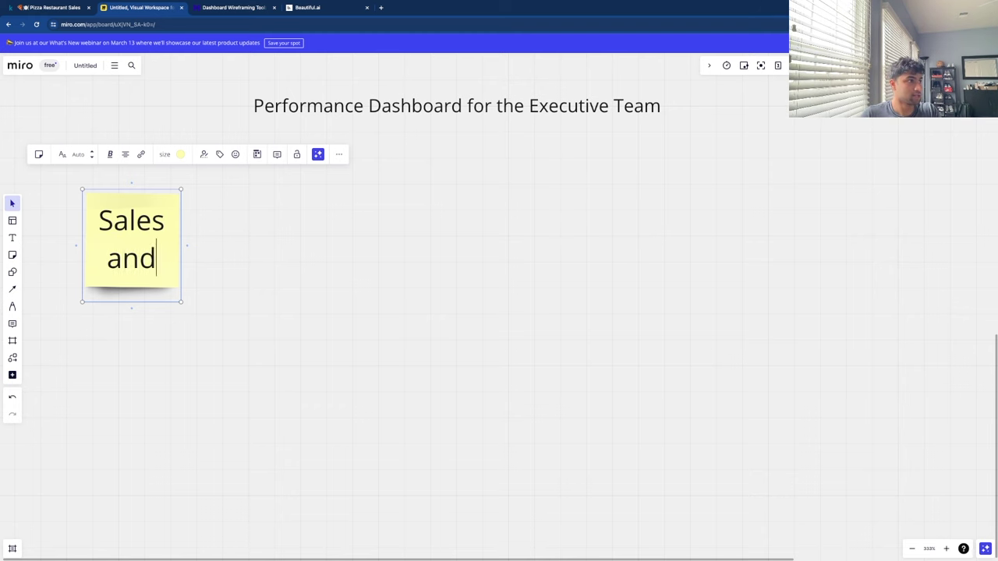
{"action": "type", "text": " Traffic at R"}
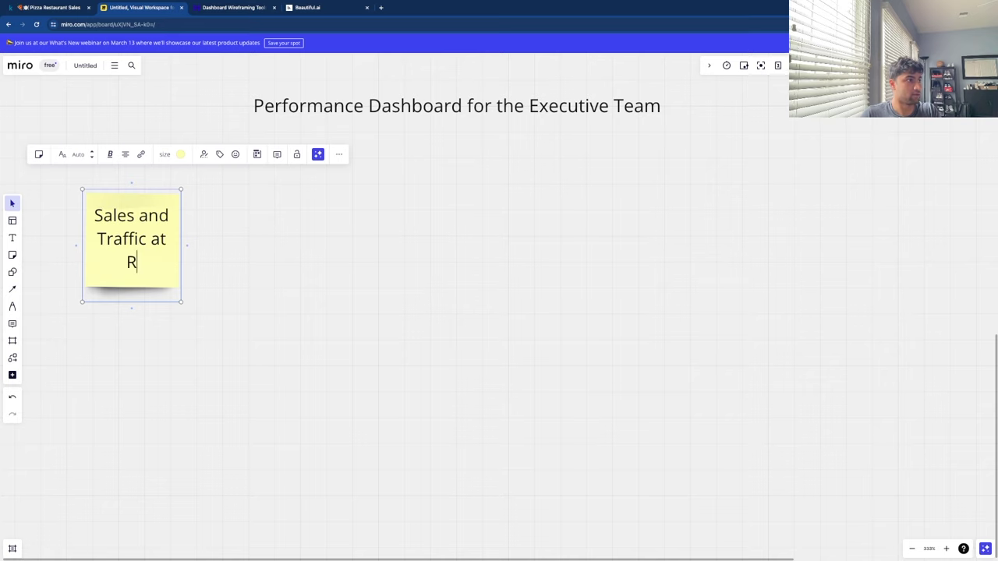
{"action": "type", "text": "estaurant"}
Add a second light yellow sticky note below the first one reading "Line chart for daily and hourly sales".
{"action": "key", "text": "Tab"}
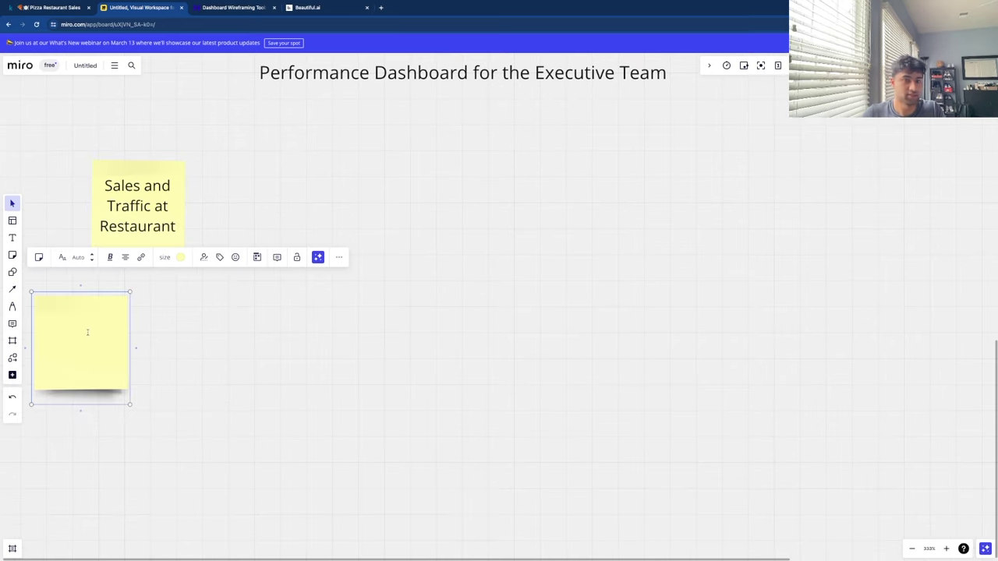
{"action": "type", "text": "Line chart f"}
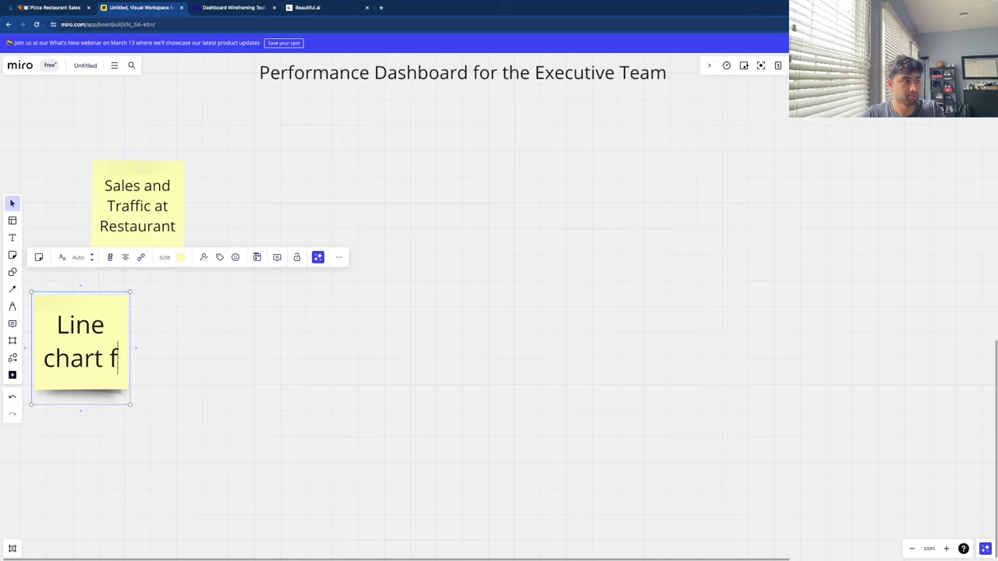
{"action": "type", "text": "or daily and hourly sales"}
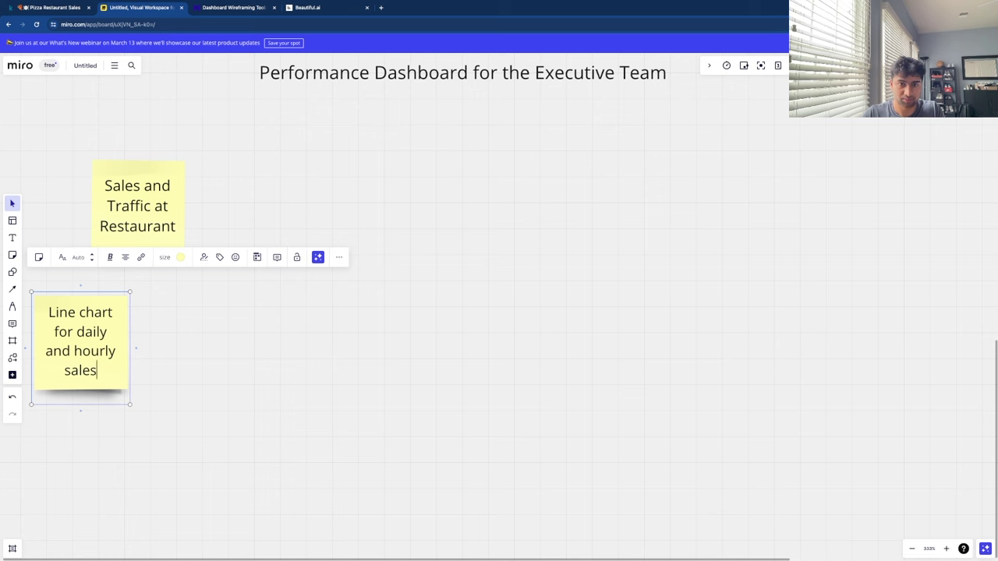
Add a new line to the line chart note reading "KPI: Total Sales Revenue, average order value".
{"action": "key", "text": "Return"}
{"action": "type", "text": "KPI"}
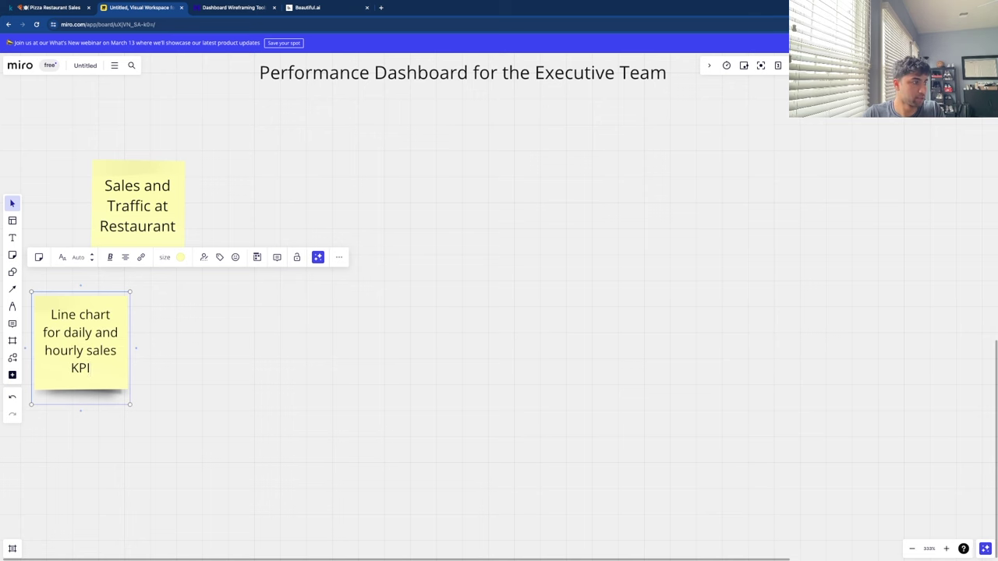
{"action": "type", "text": ": t"}
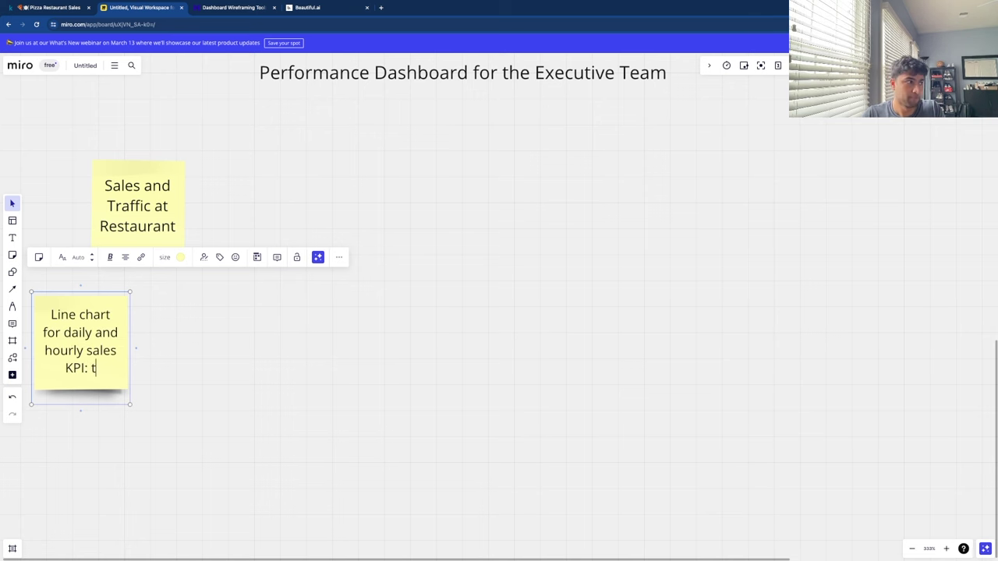
{"action": "type", "text": "OTAL"}
{"action": "key", "text": "BackSpace"}
{"action": "key", "text": "BackSpace"}
{"action": "key", "text": "BackSpace"}
{"action": "key", "text": "BackSpace"}
{"action": "key", "text": "BackSpace"}
{"action": "type", "text": "Total"}
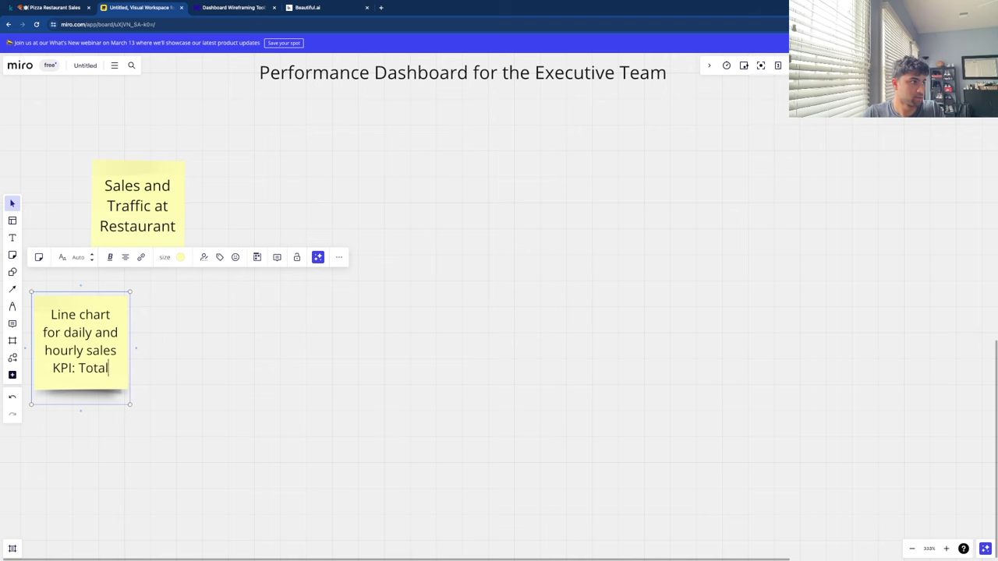
{"action": "type", "text": " Sales Reven"}
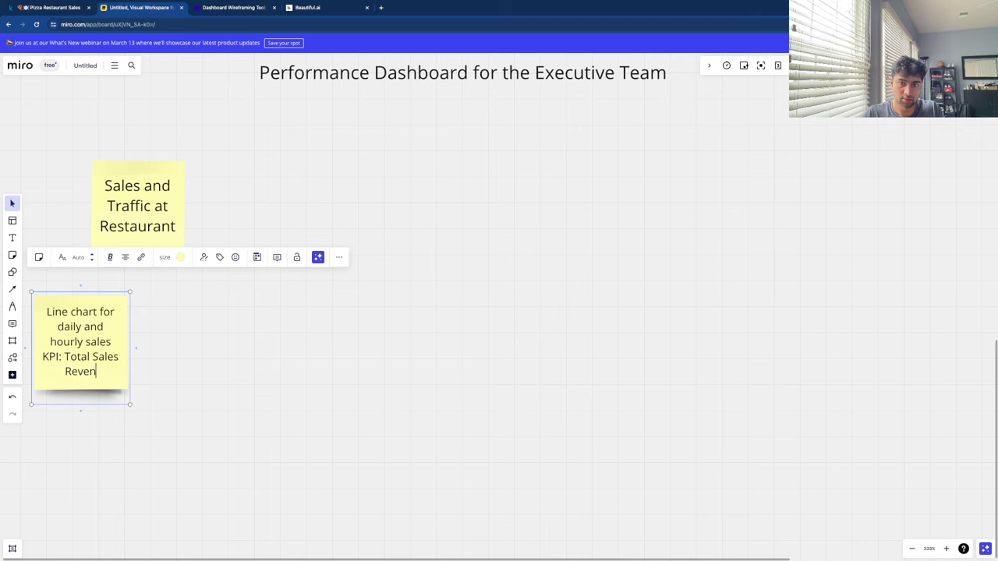
{"action": "type", "text": "ue, average order value"}
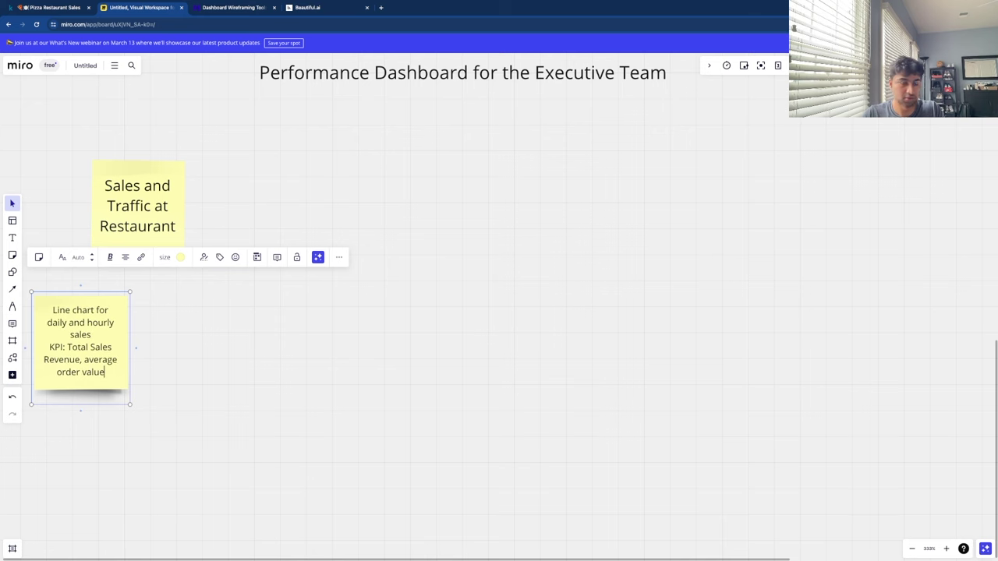
Add the line "Why: identify patterns in sales and customer traffic." to the line chart note and move it closer beneath the sales and traffic note.
{"action": "key", "text": "Return"}
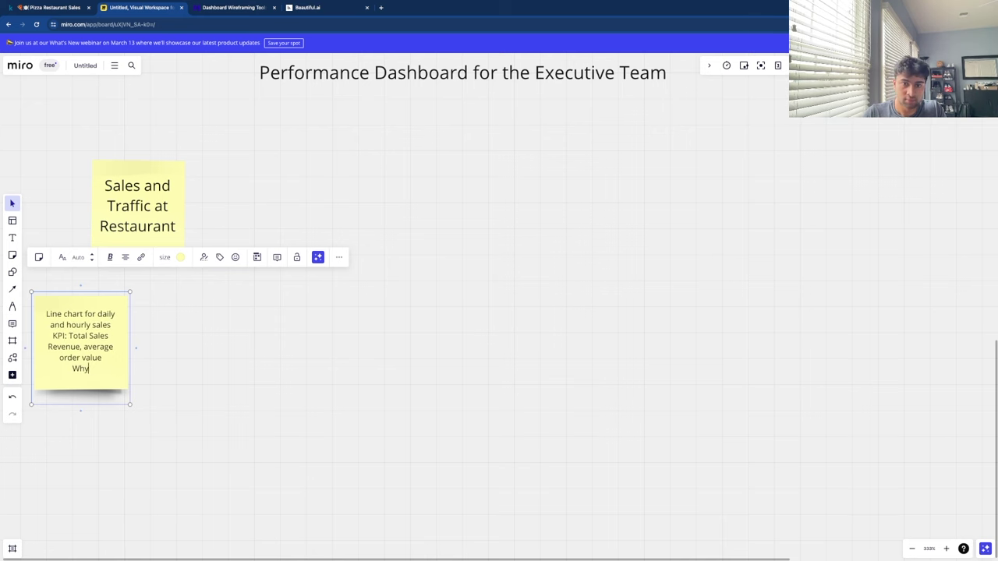
{"action": "type", "text": "Why: identify pa"}
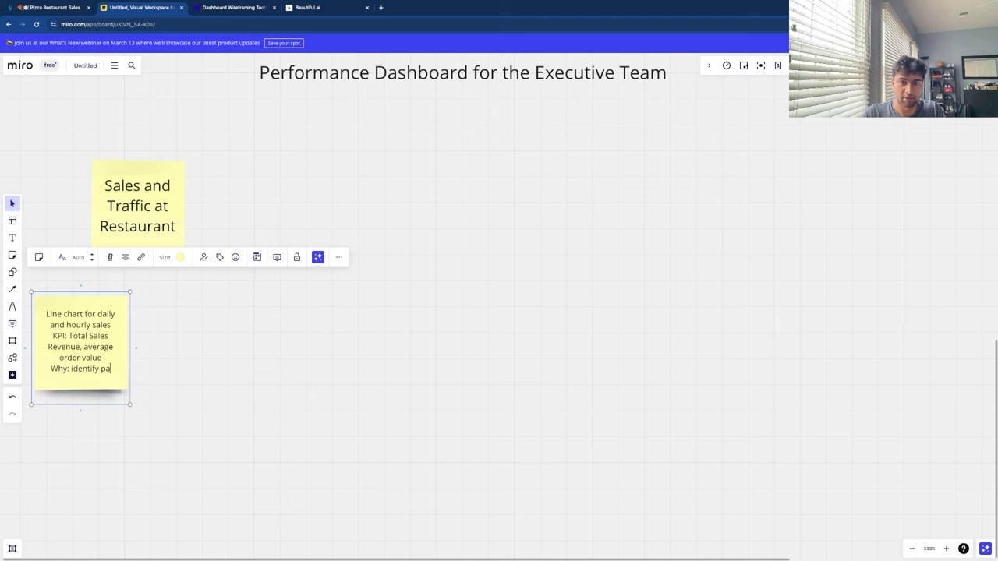
{"action": "type", "text": "tterns in sales and"}
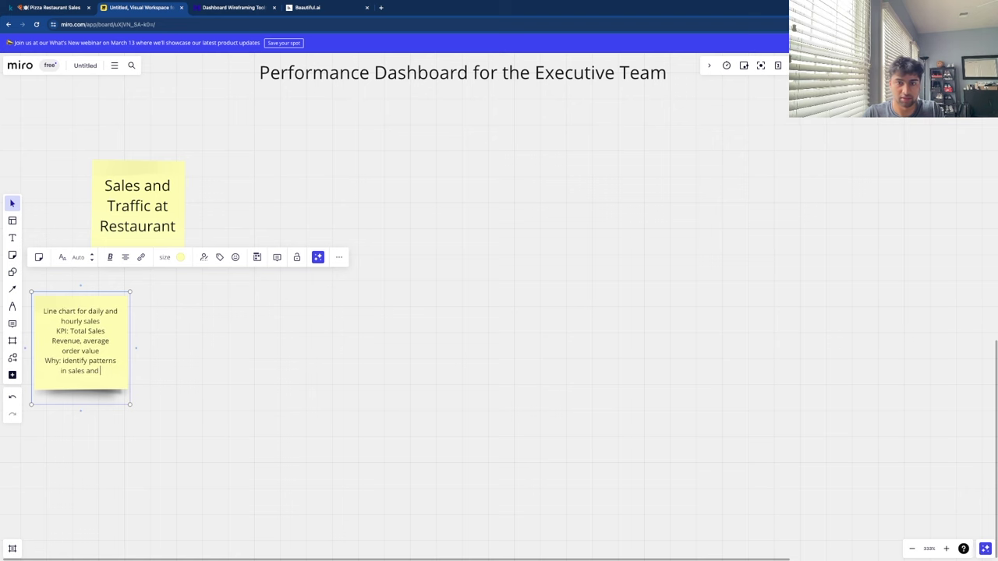
{"action": "type", "text": " customer traffic."}
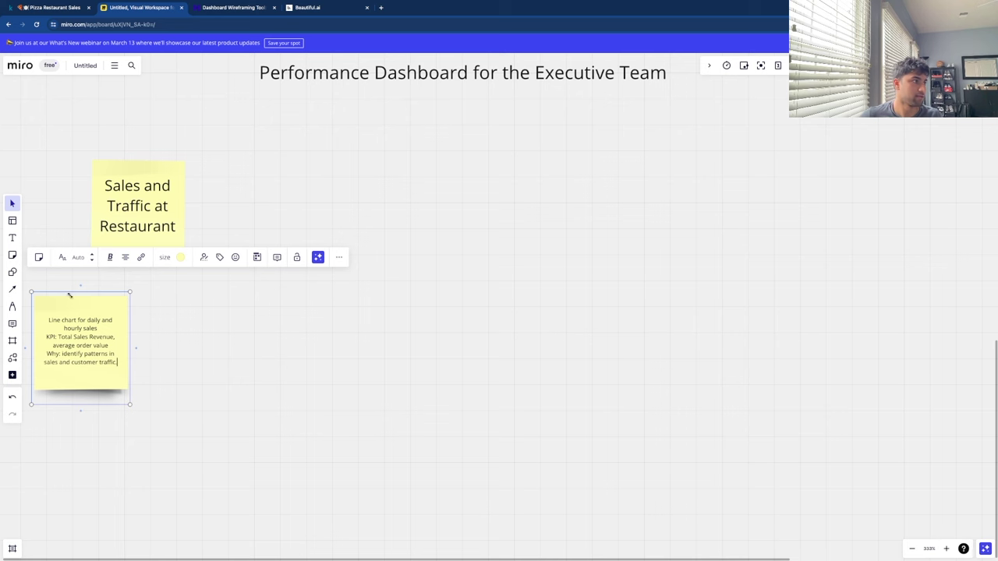
{"action": "left_click_drag", "start_coordinate": [91, 310], "coordinate": [114, 302]}
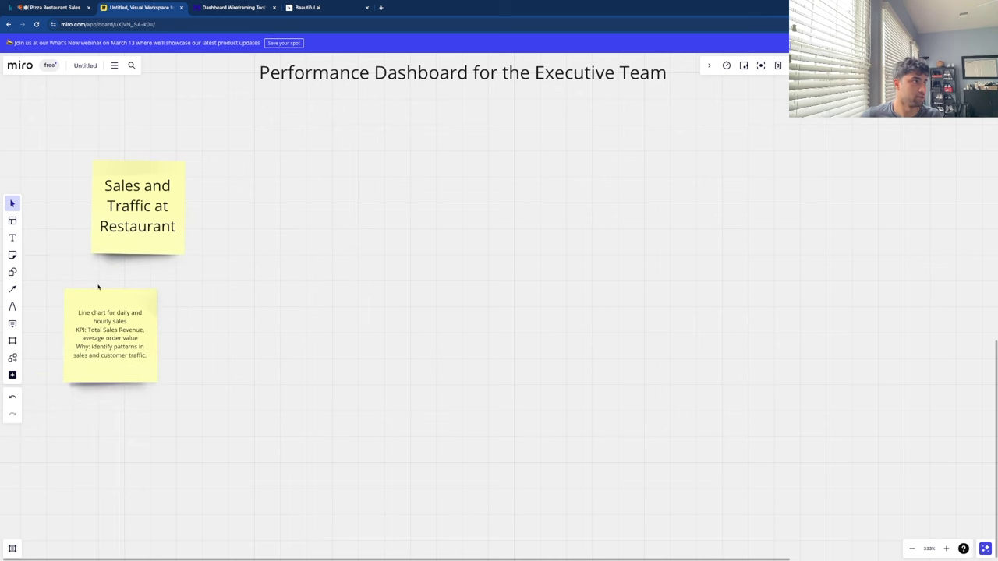
Place an orange sticky note to the right of the sales and traffic note with the text "Peak Period Analysis".
{"action": "left_click", "coordinate": [12, 254]}
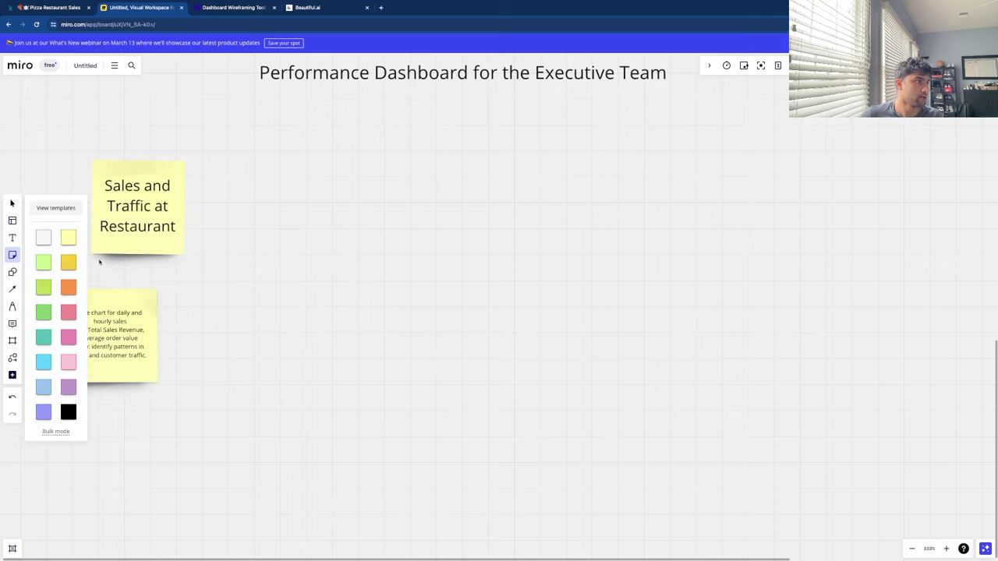
{"action": "left_click", "coordinate": [69, 287]}
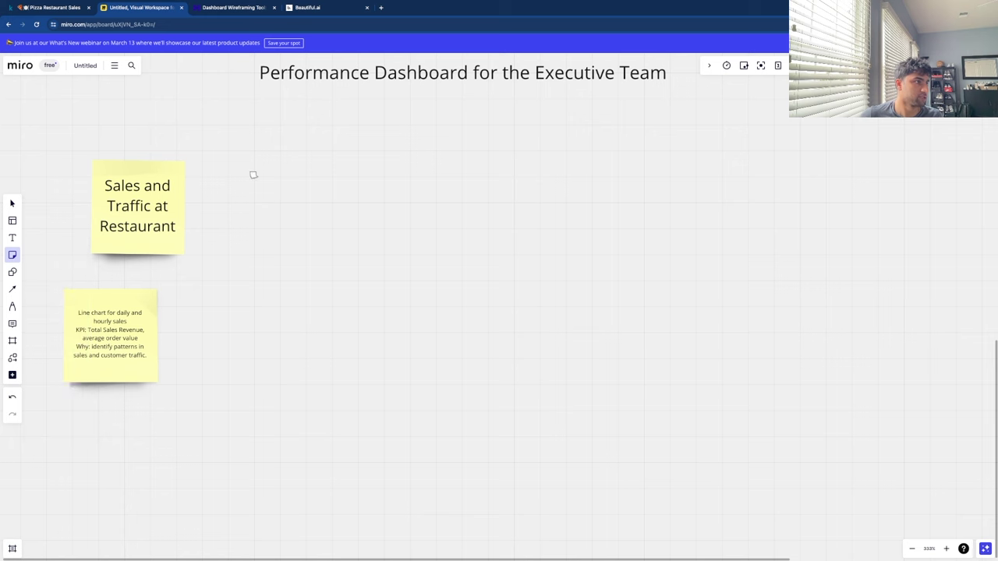
{"action": "left_click", "coordinate": [307, 193]}
{"action": "left_click_drag", "start_coordinate": [345, 196], "coordinate": [317, 212]}
{"action": "double_click", "coordinate": [317, 212]}
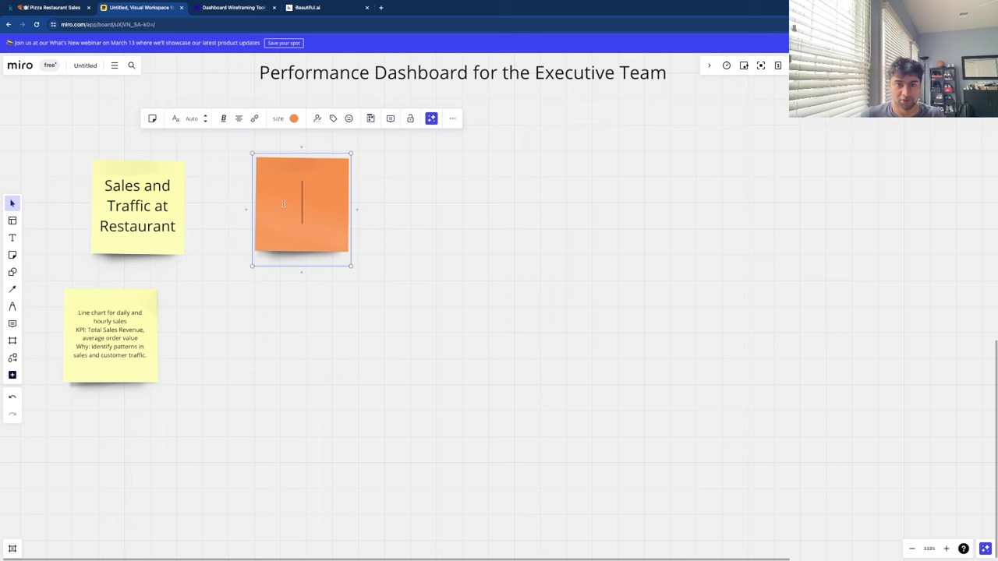
{"action": "type", "text": "Pea"}
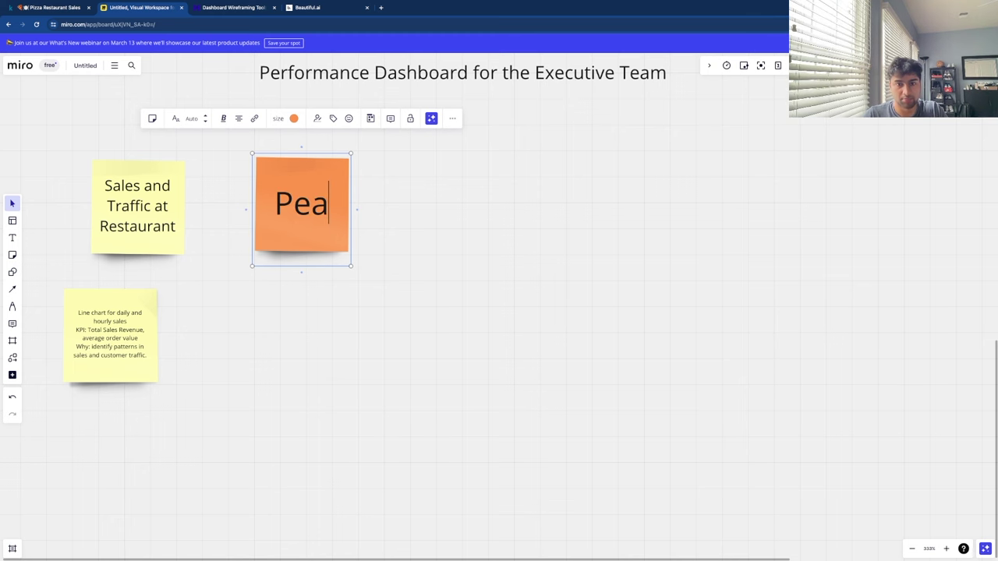
{"action": "type", "text": "k Period An"}
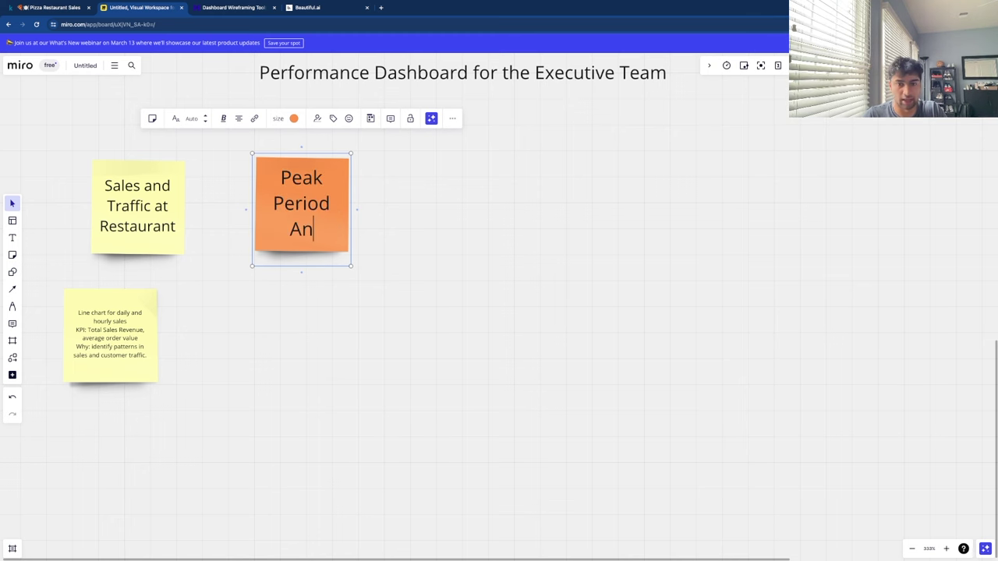
{"action": "type", "text": "alysis"}
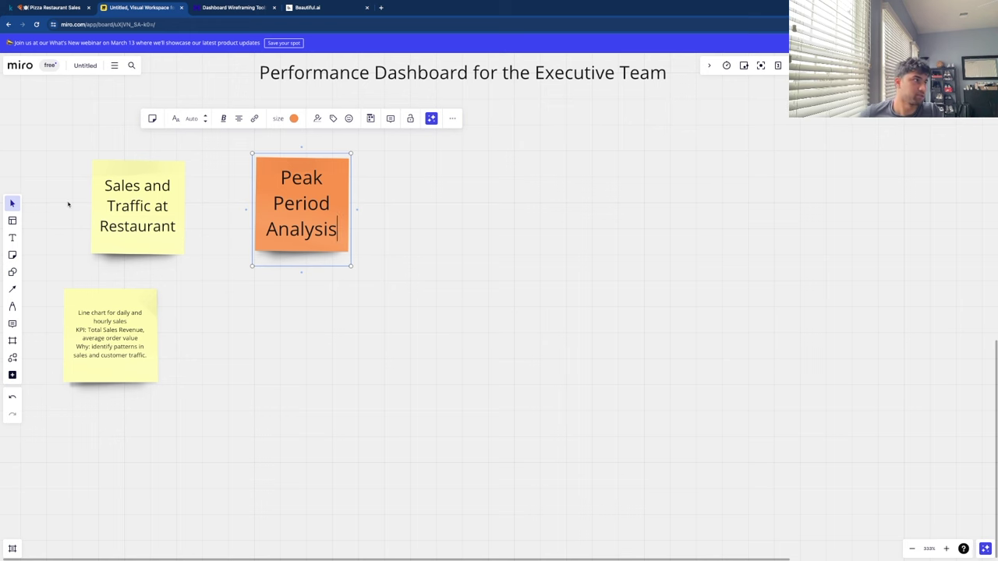
Add an orange sticky note below Peak Period Analysis reading "Why: pinpoint specific times when demand is highest, to optimize staffing, and inventory management".
{"action": "left_click", "coordinate": [12, 255]}
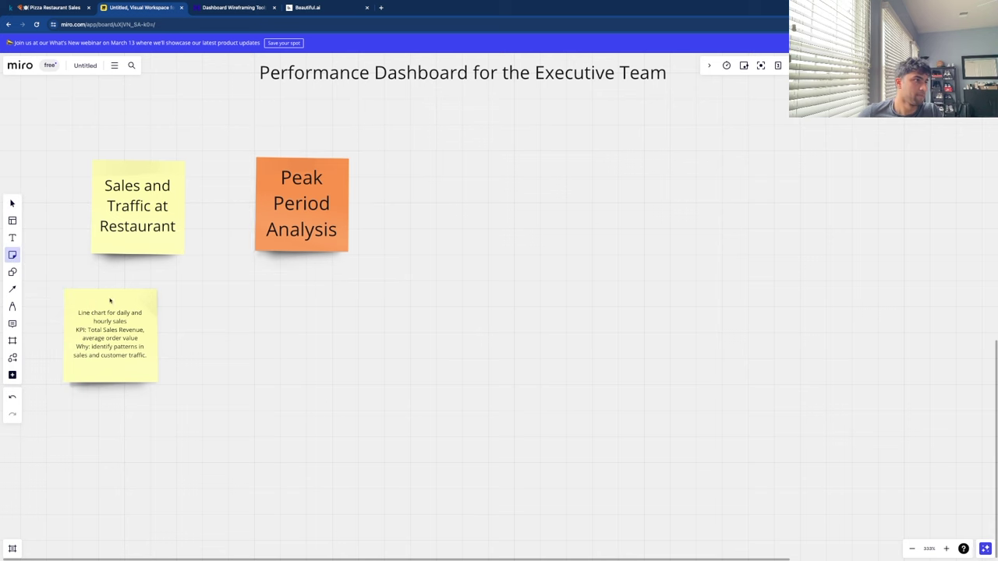
{"action": "left_click", "coordinate": [250, 338]}
{"action": "type", "text": "Why:"}
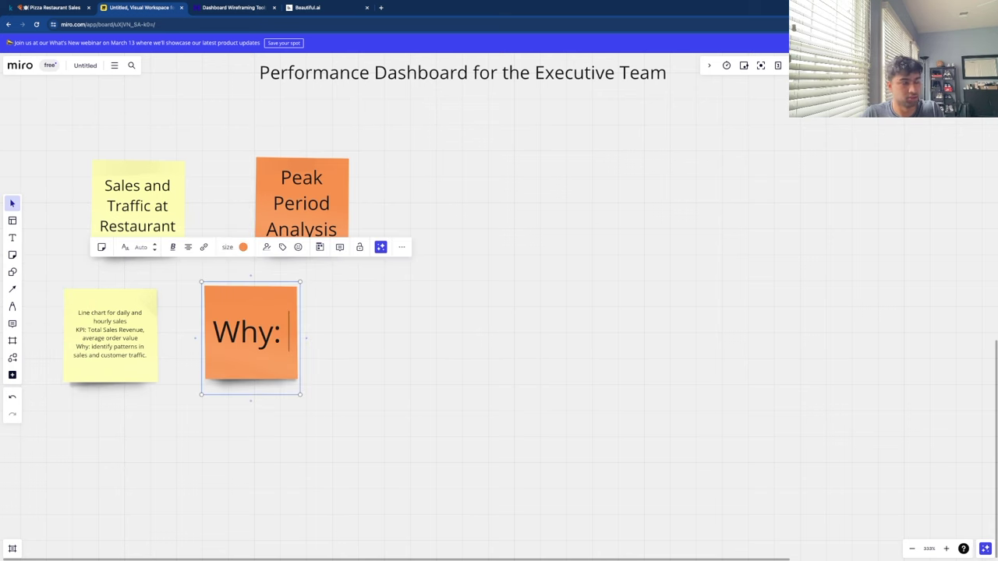
{"action": "type", "text": " pinpoint spe"}
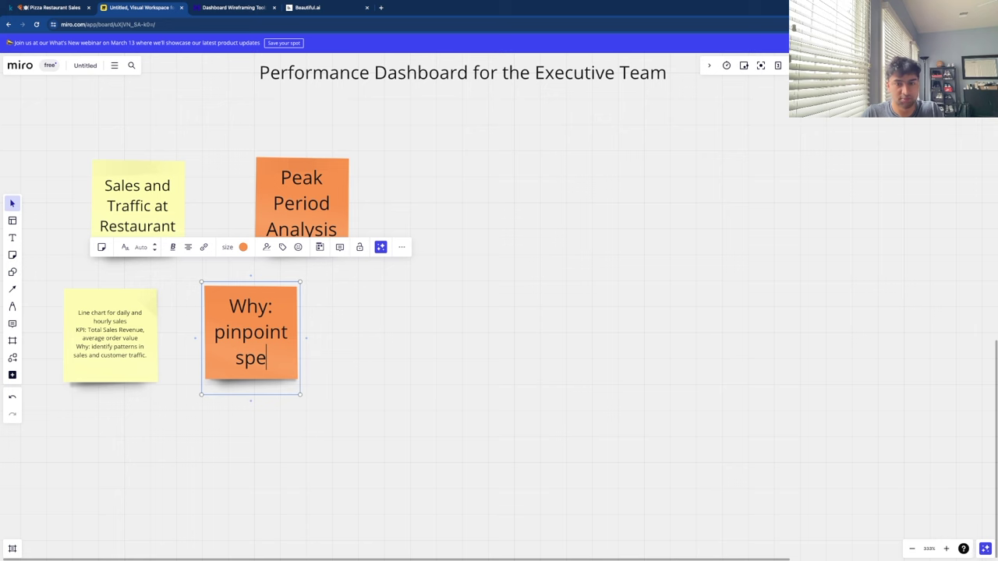
{"action": "type", "text": "cific times when d"}
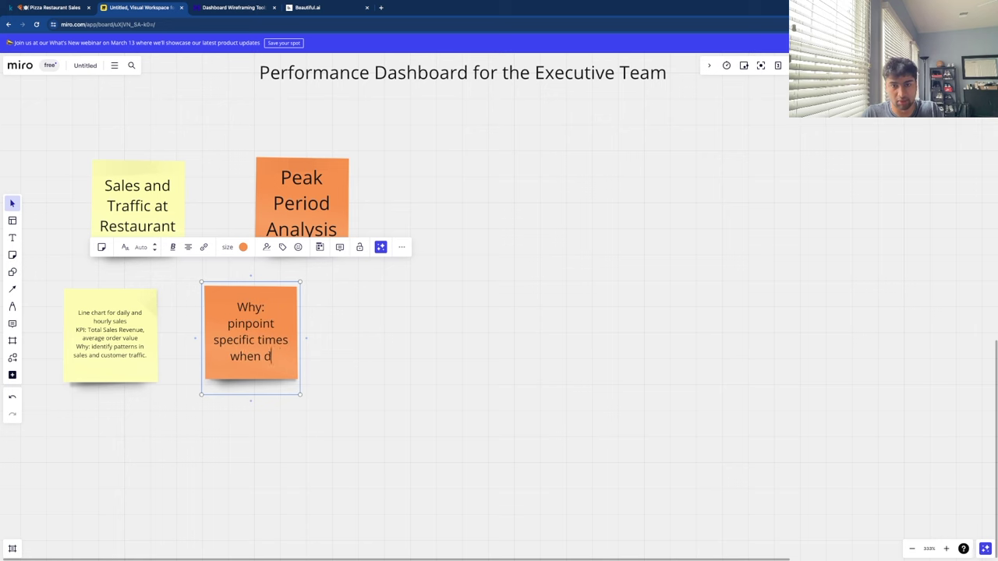
{"action": "type", "text": "emand is highest, t"}
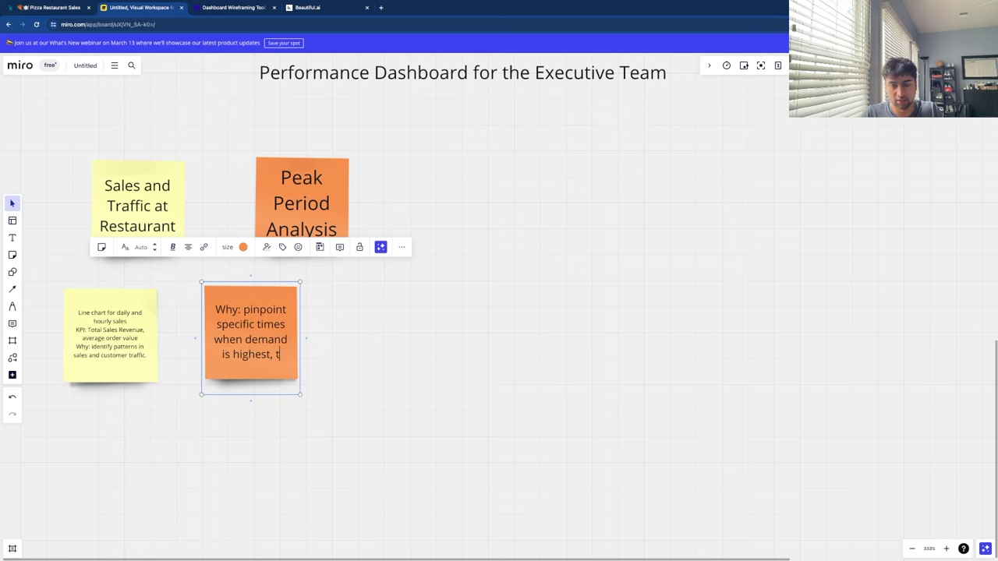
{"action": "type", "text": "o opti"}
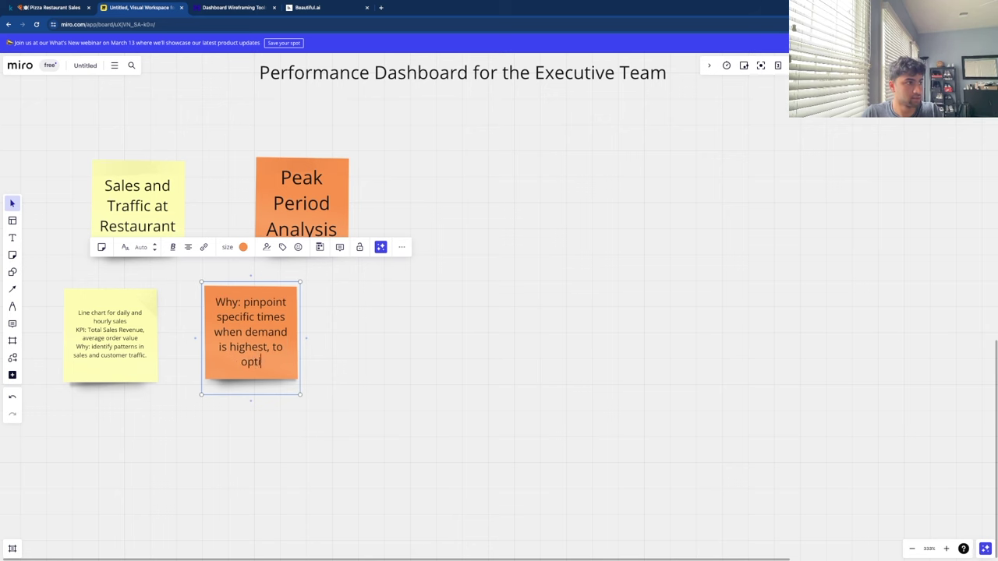
{"action": "type", "text": "mize staffing,"}
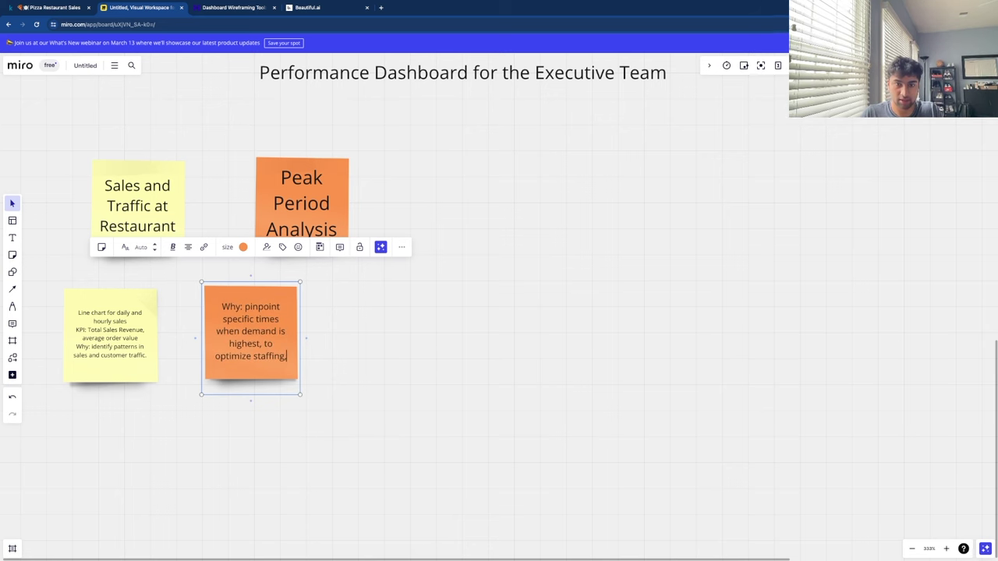
{"action": "type", "text": " and enventory management"}
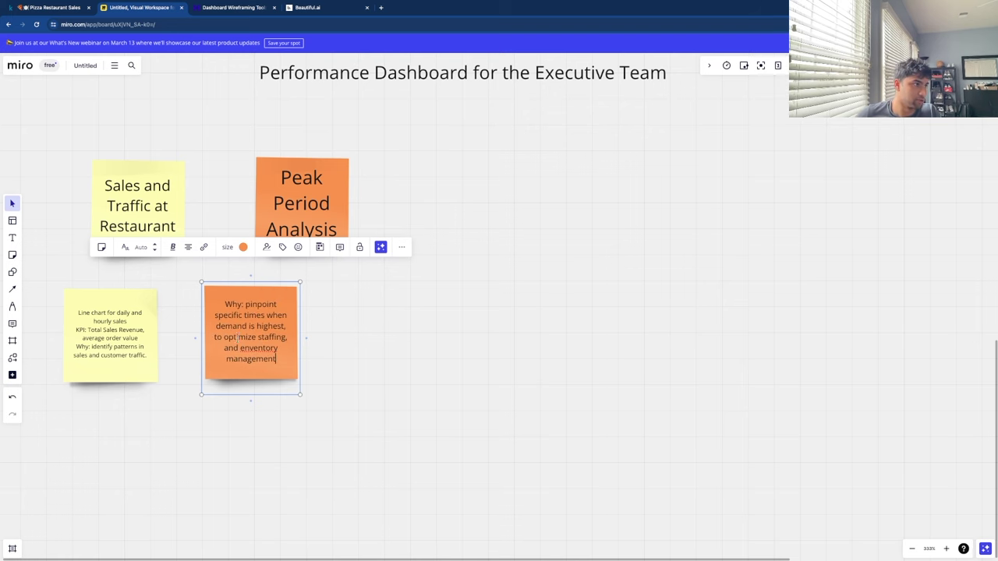
{"action": "key", "text": "BackSpace"}
{"action": "type", "text": "i"}
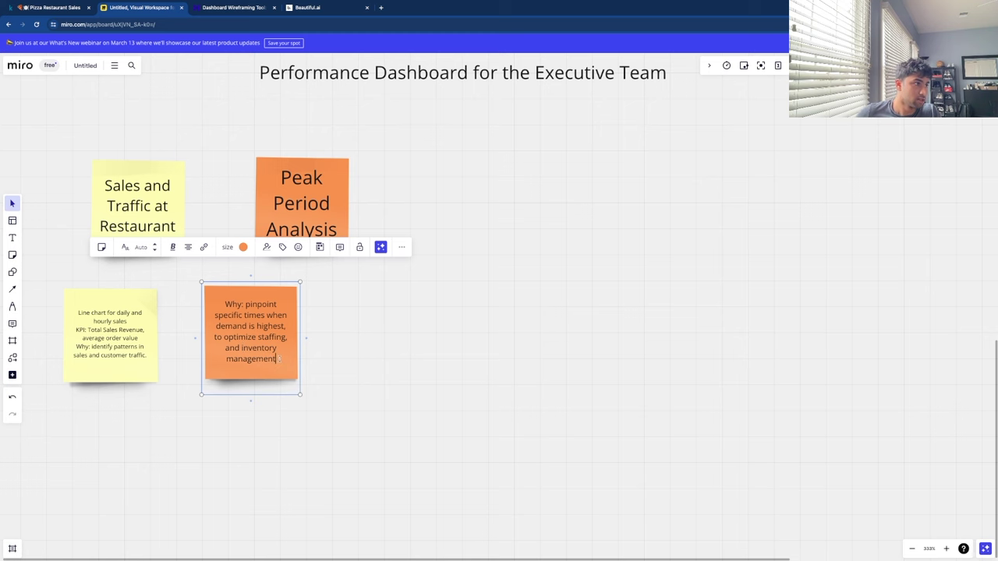
Add a separate paragraph to the orange "Why" note reading "Visuals: Heatmap showing sales volume by day of the week and hour of the day".
{"action": "key", "text": "Return"}
{"action": "key", "text": "Return"}
{"action": "type", "text": "Visuals: Hea"}
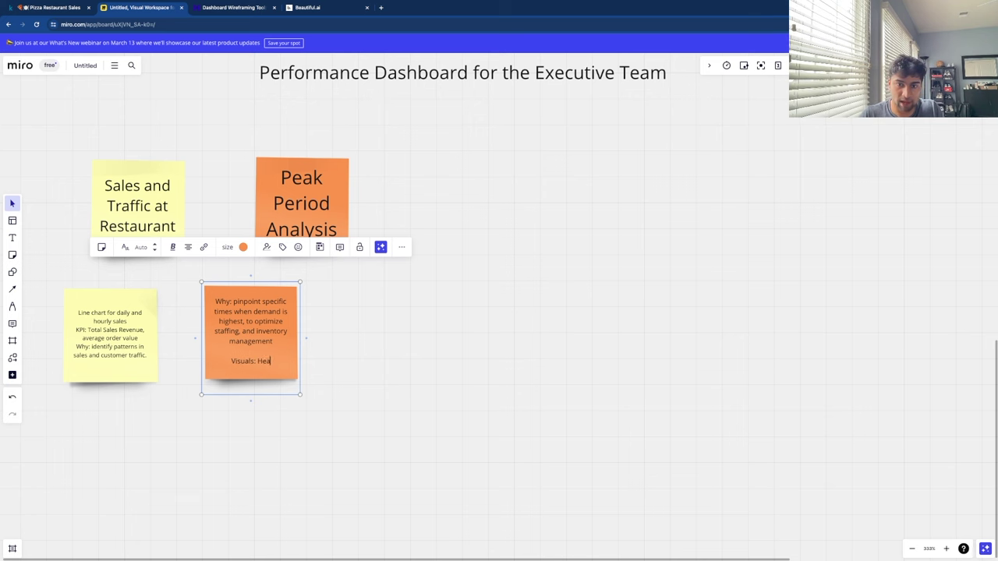
{"action": "type", "text": "tmap showing sales volume by"}
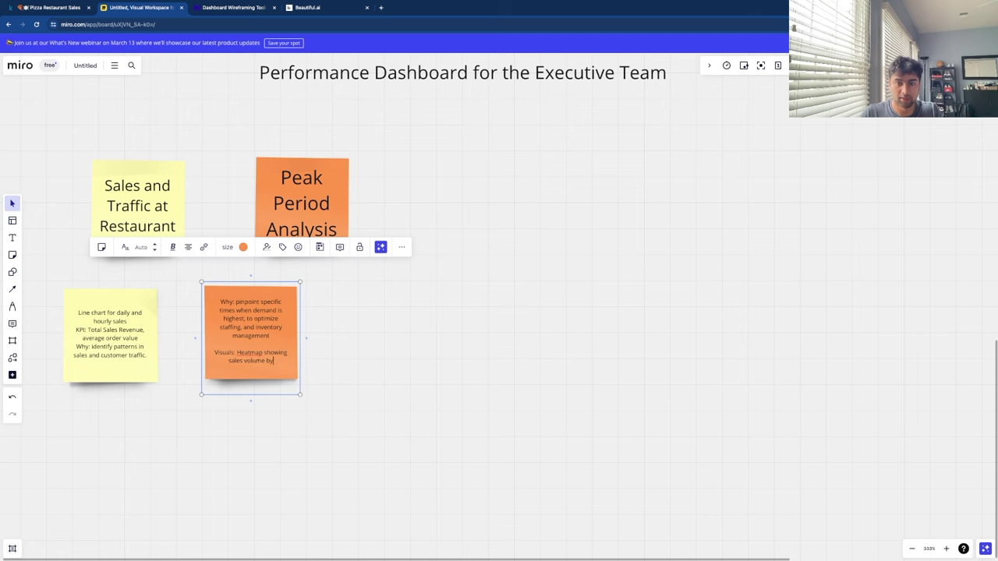
{"action": "type", "text": " day of the week and"}
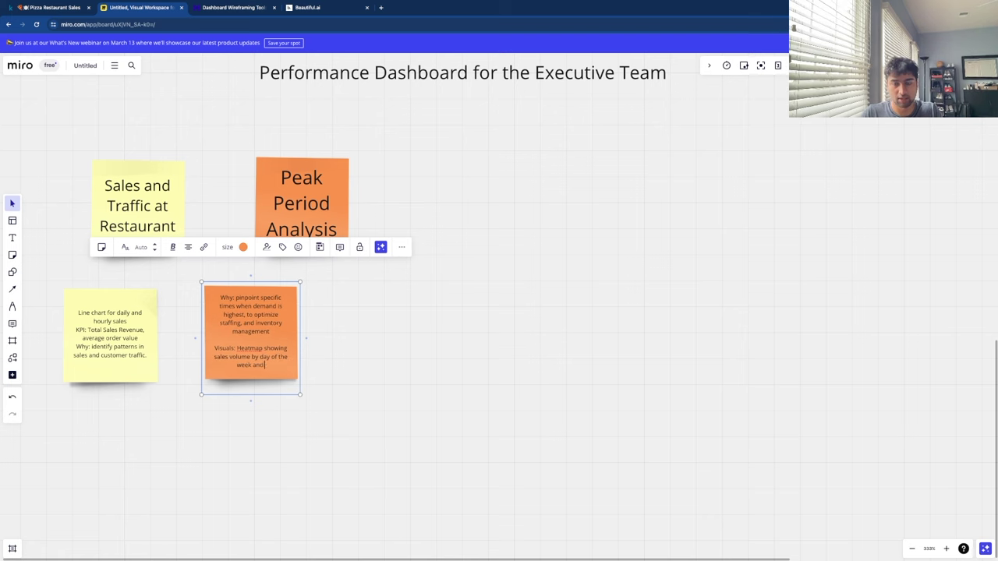
{"action": "type", "text": " hour of the day"}
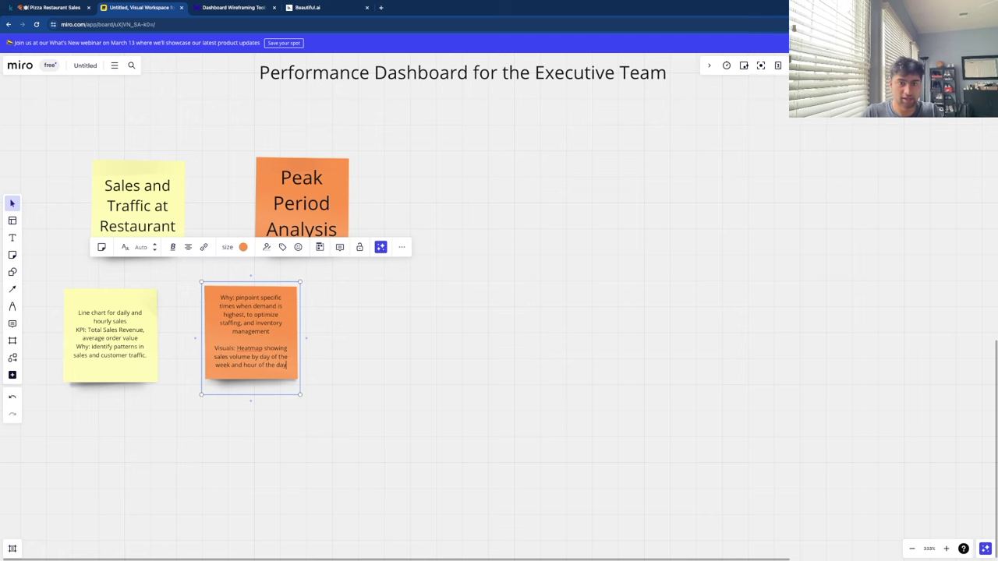
Add the paragraph "KPIS: number of pizzas made during peak periods" to the orange detail note and move it closer beneath the Peak Period Analysis note.
{"action": "key", "text": "Return"}
{"action": "key", "text": "Return"}
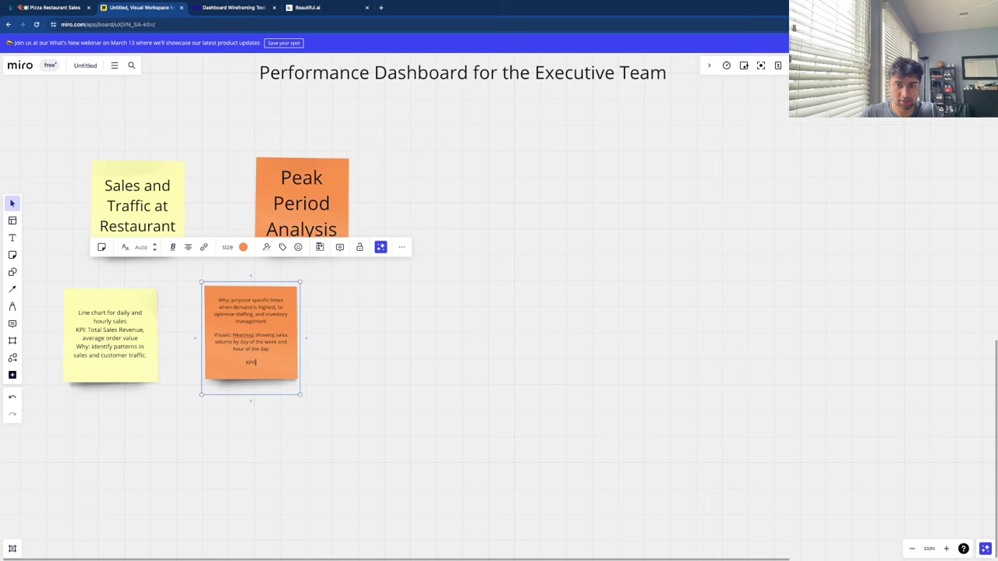
{"action": "type", "text": "KPIs: number of p"}
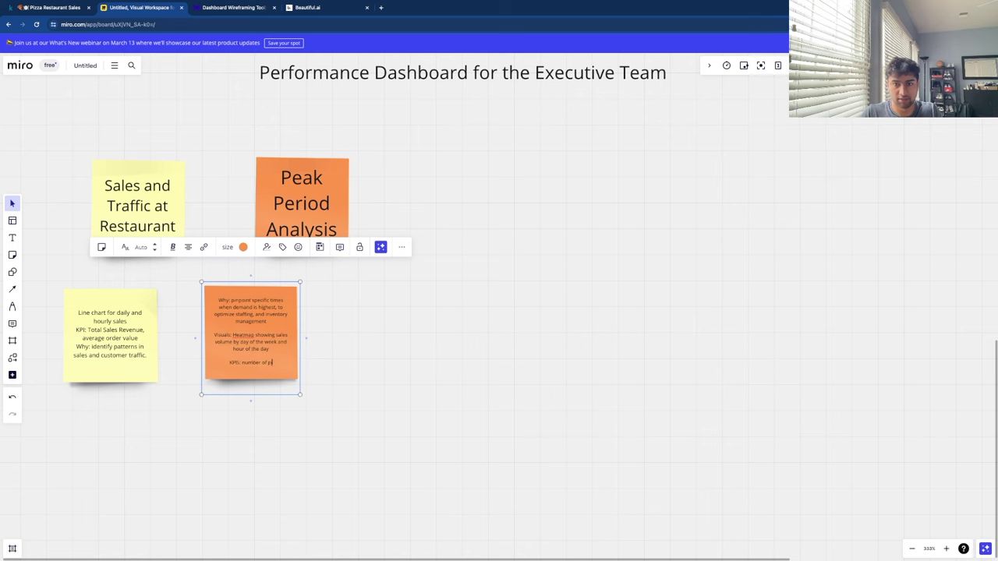
{"action": "type", "text": "izzas made"}
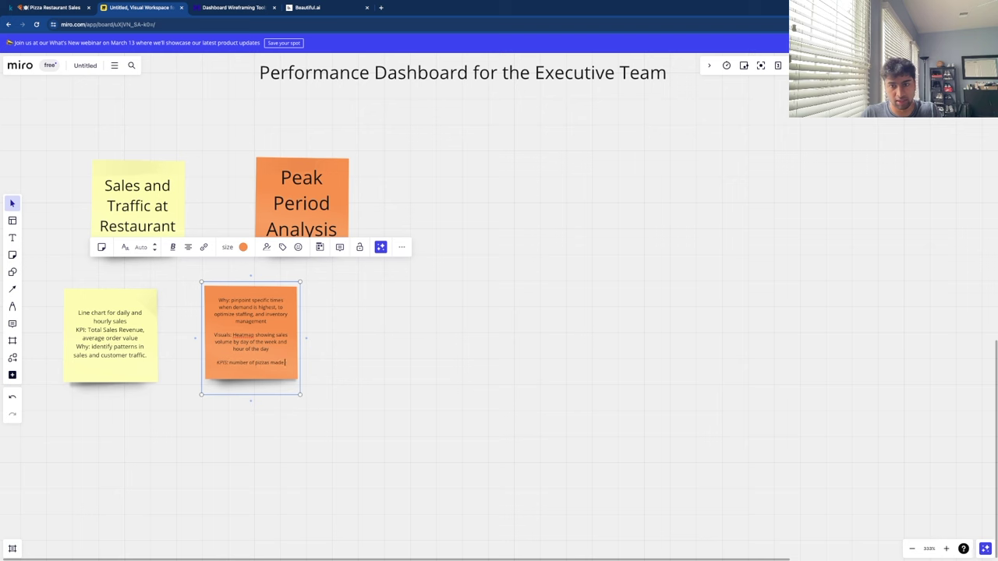
{"action": "type", "text": " during peak periods"}
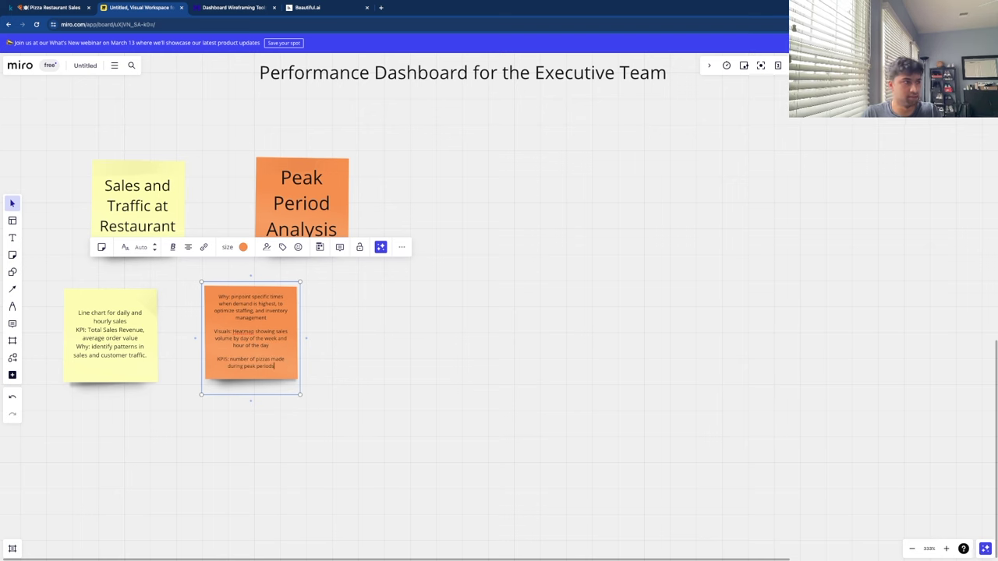
{"action": "left_click", "coordinate": [398, 313]}
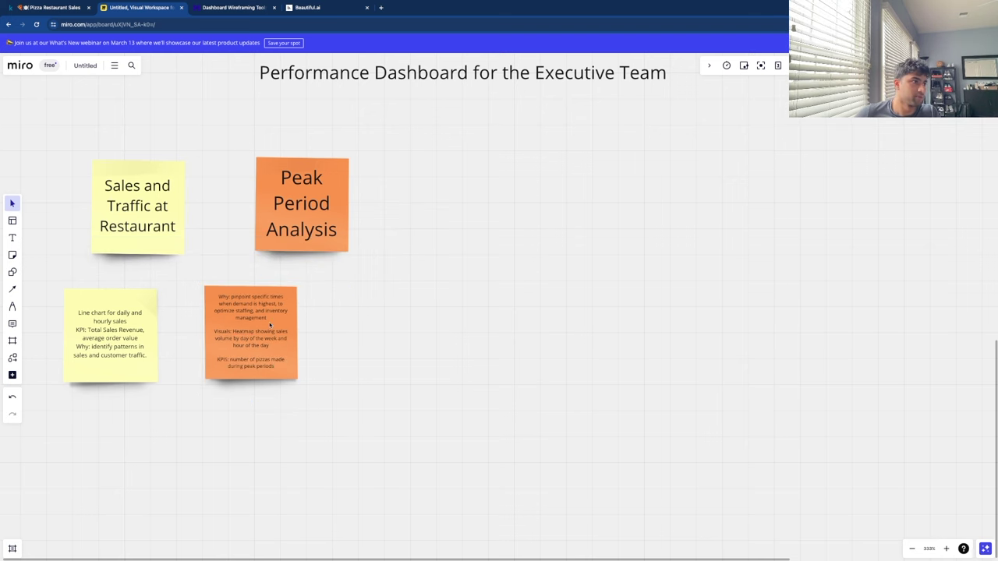
{"action": "left_click_drag", "start_coordinate": [271, 326], "coordinate": [290, 334]}
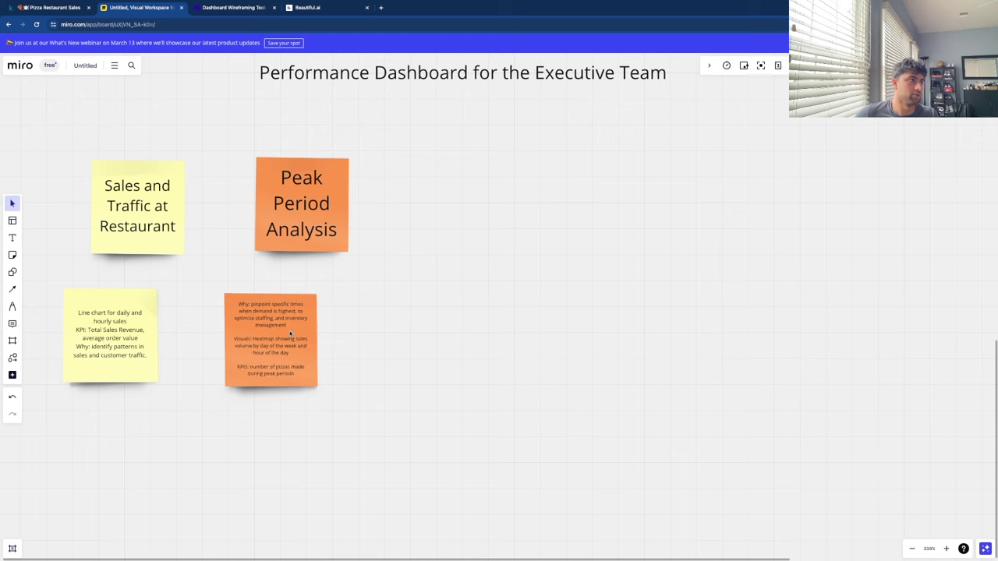
Place a purple sticky note to the right of the Peak Period Analysis note with the text "Product Performance".
{"action": "left_click", "coordinate": [10, 256]}
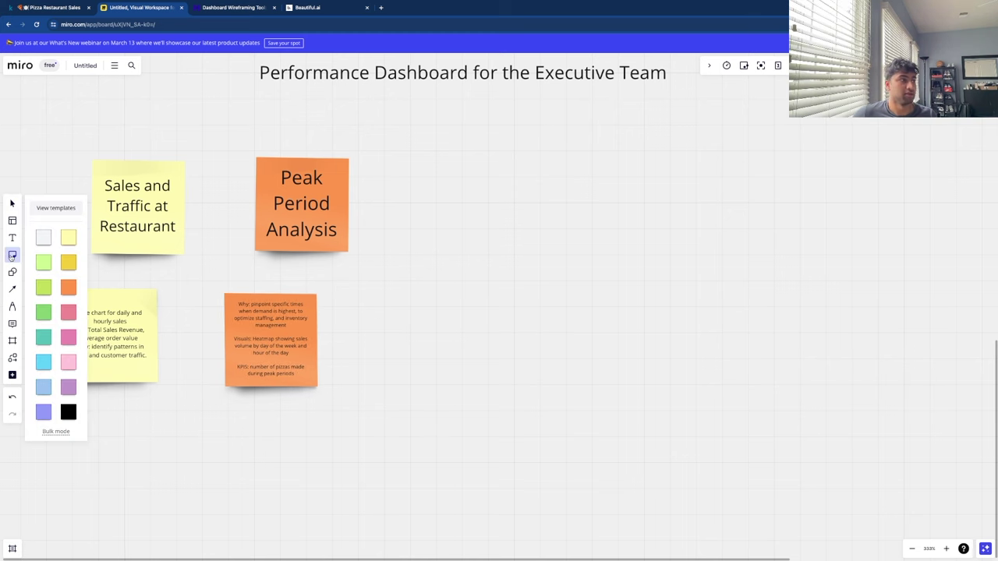
{"action": "left_click", "coordinate": [70, 266]}
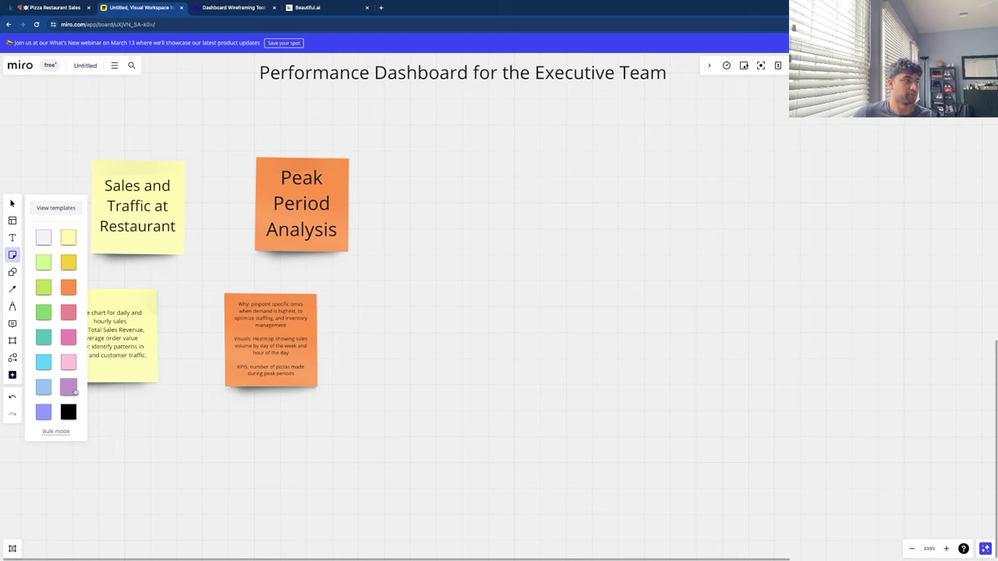
{"action": "left_click", "coordinate": [466, 191]}
{"action": "key", "text": "Escape"}
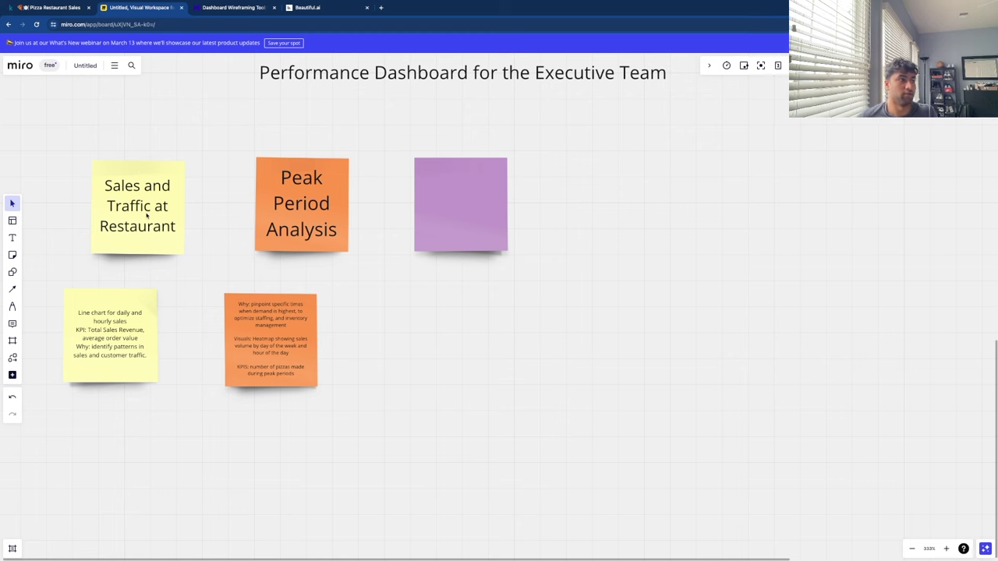
{"action": "double_click", "coordinate": [448, 203]}
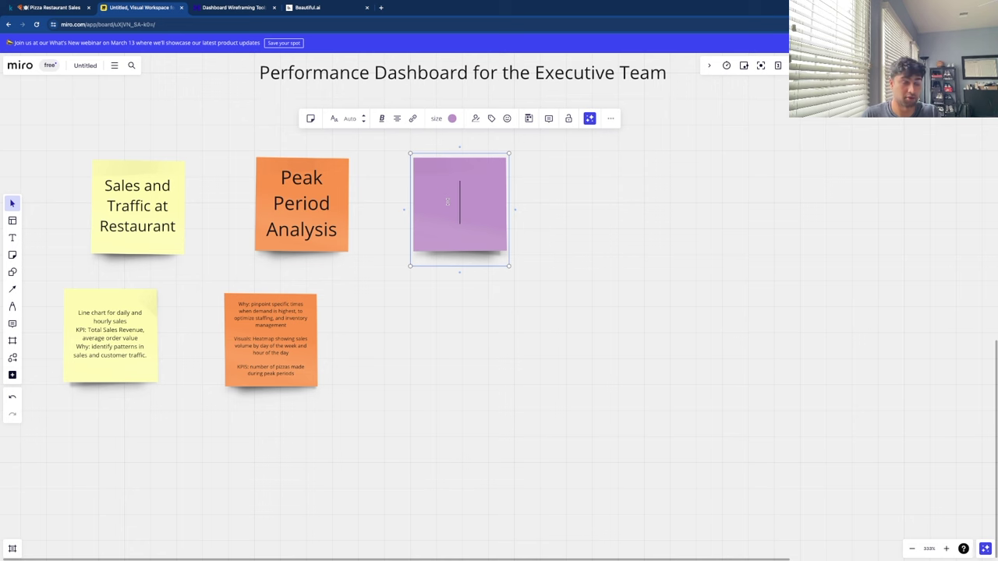
{"action": "type", "text": "Produc"}
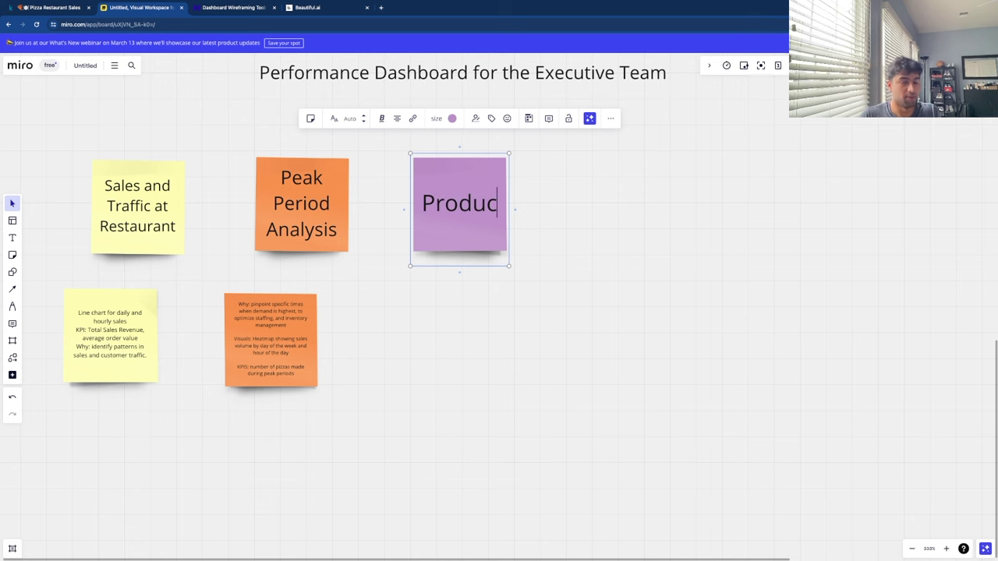
{"action": "type", "text": "t Performa"}
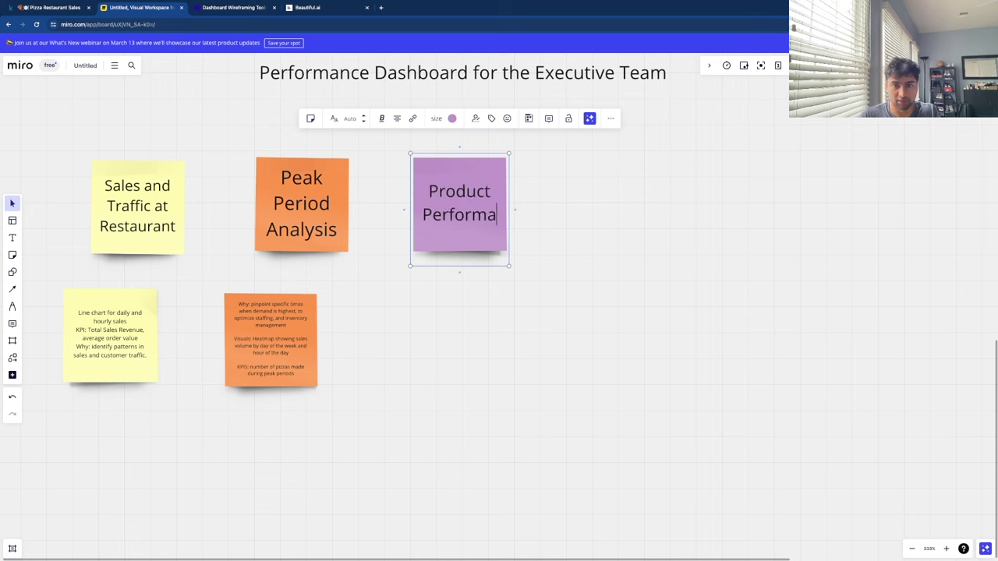
{"action": "type", "text": "nce"}
Add a purple sticky note below Product Performance reading "Identifying the most and leadst popular items and can inform menu adjustments and promotional strategies".
{"action": "key", "text": "ctrl+Return"}
{"action": "type", "text": "Identifying"}
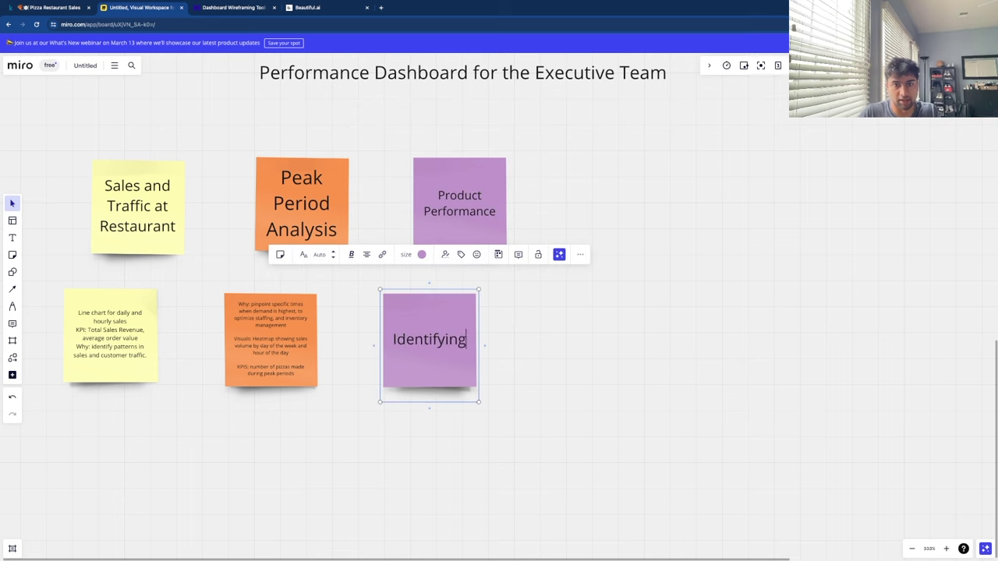
{"action": "type", "text": " the most and lead"}
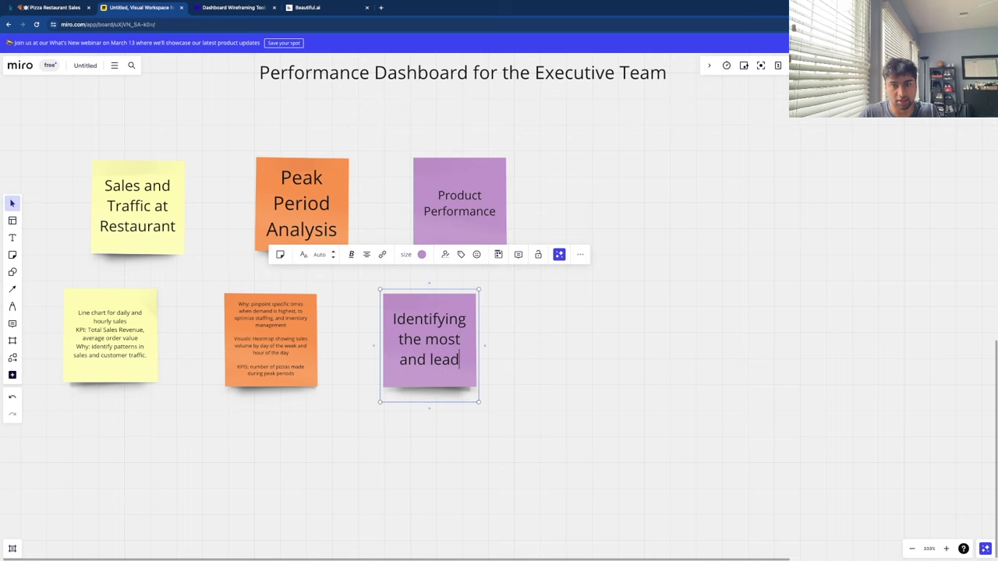
{"action": "type", "text": "st popular it"}
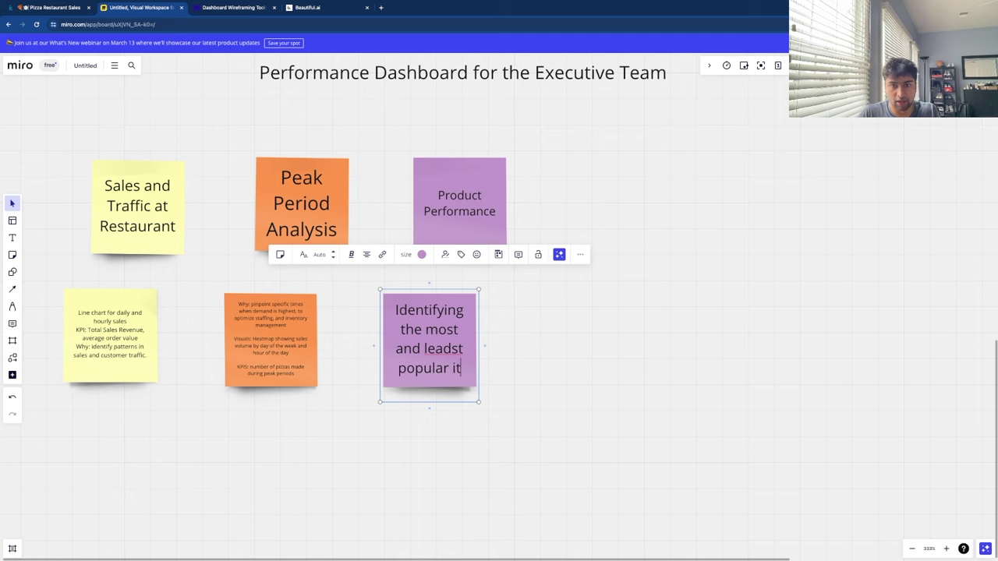
{"action": "type", "text": "ems and can in"}
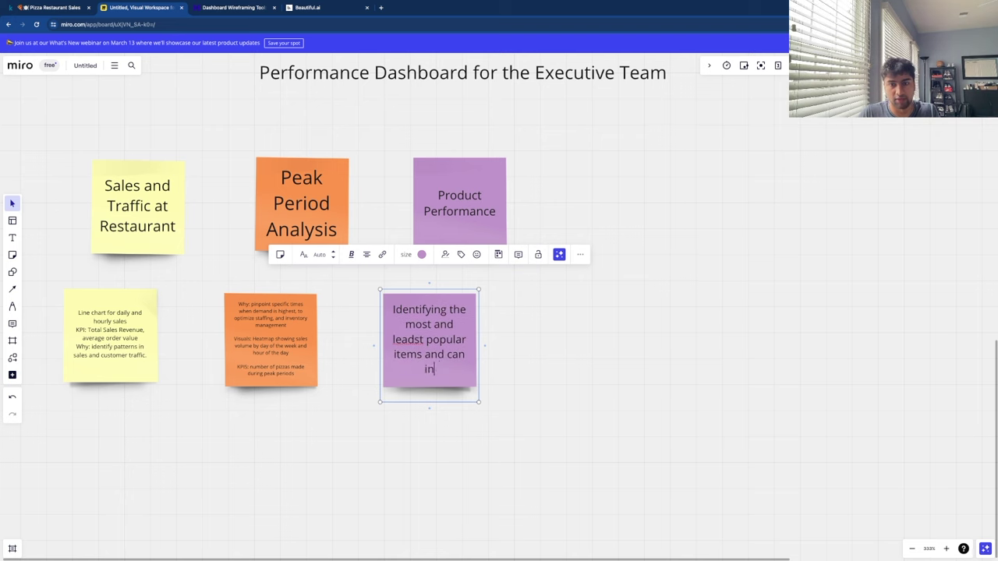
{"action": "type", "text": "form menu adjustment"}
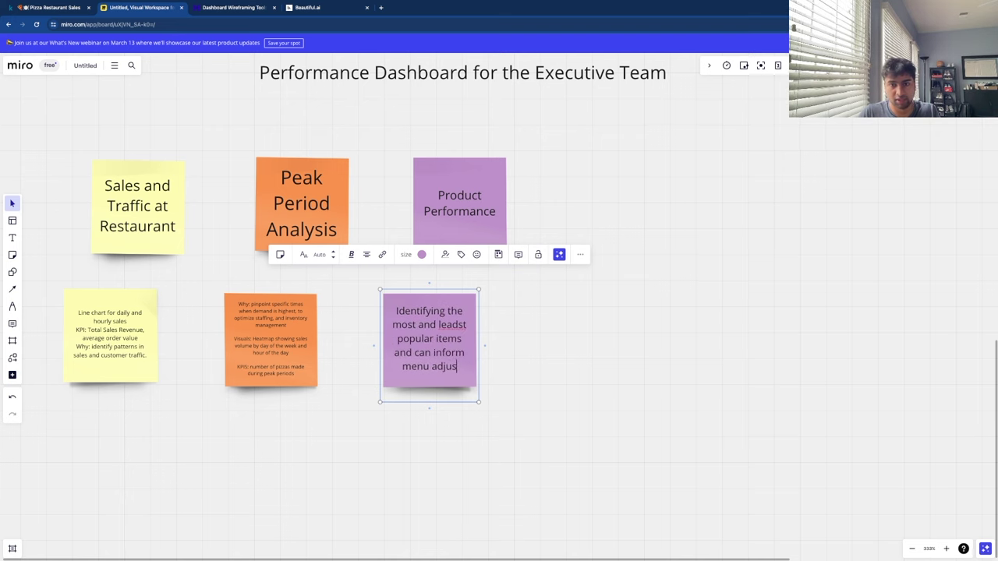
{"action": "type", "text": "and "}
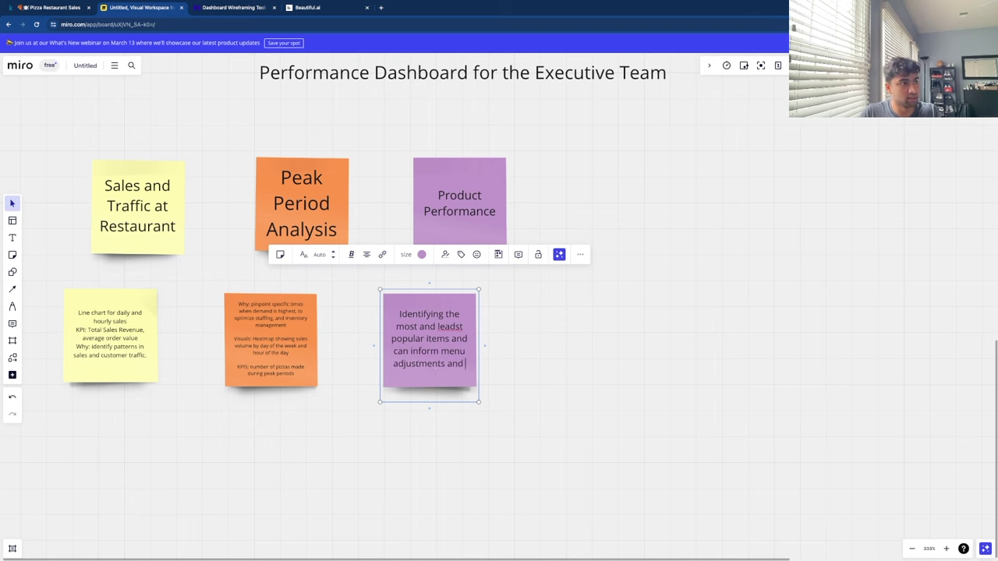
{"action": "type", "text": "promotional strategies"}
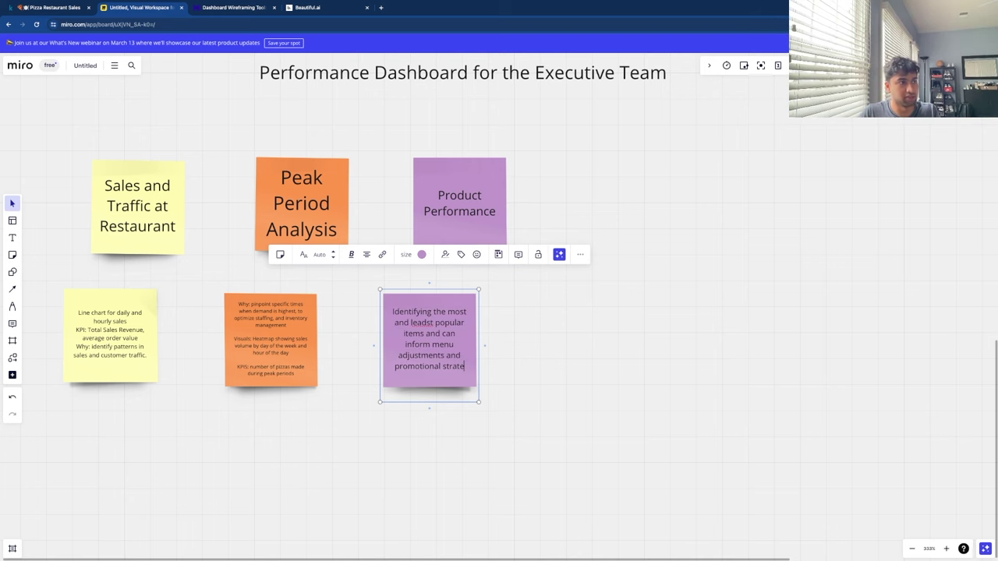
Add a separate paragraph to the purple detail note reading "Visuals: Bar chart or pie chart showing sales volume and revenue by pizza size and type".
{"action": "key", "text": "Return"}
{"action": "key", "text": "Return"}
{"action": "type", "text": "Visuals: Bar c"}
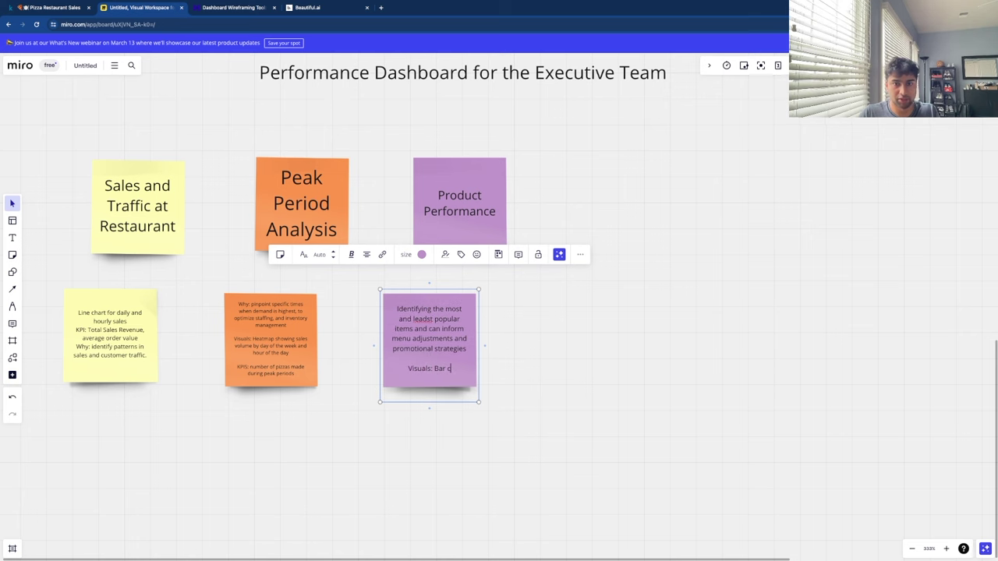
{"action": "type", "text": "hart or pie chart"}
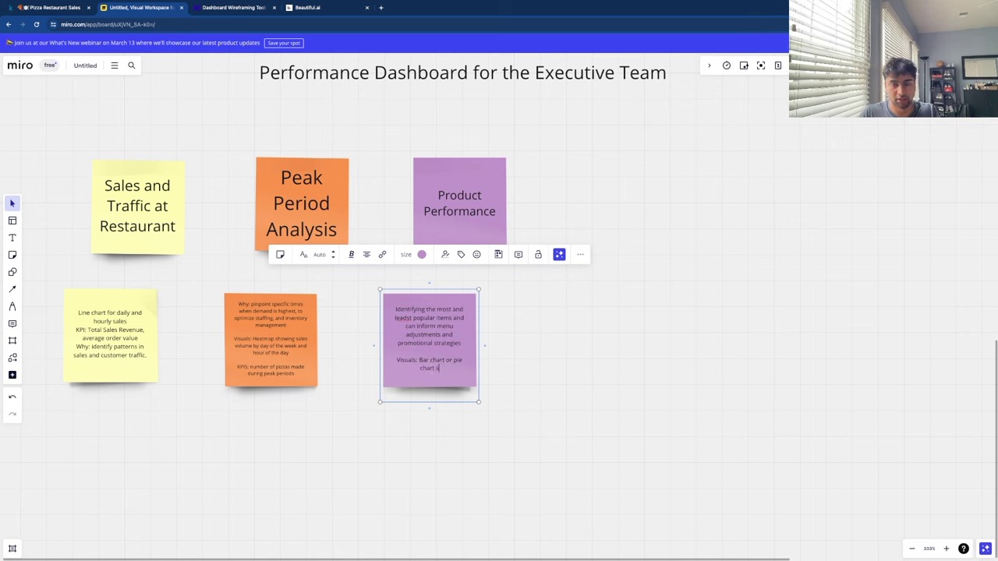
{"action": "type", "text": " showing sales volume"}
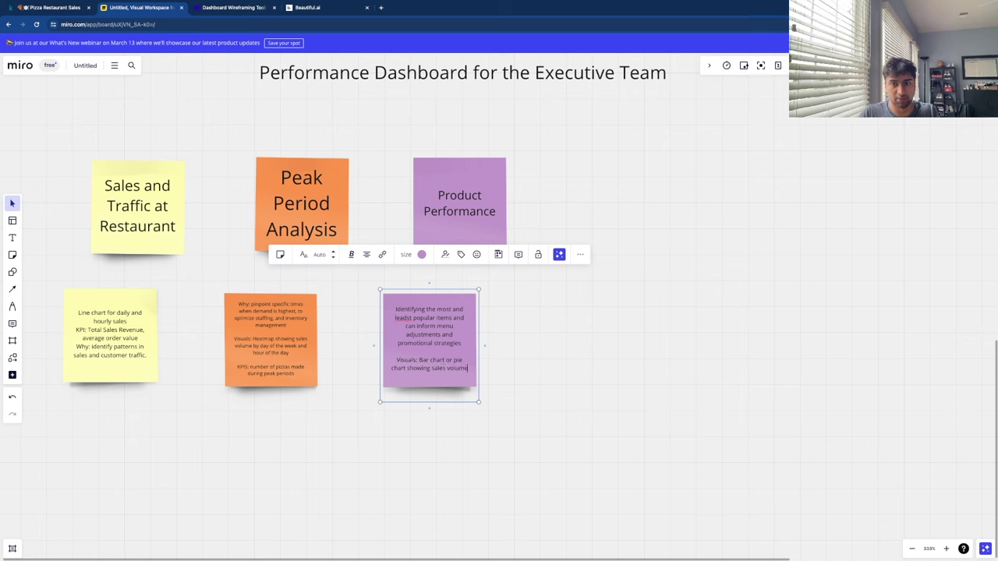
{"action": "type", "text": " and revenue by pi"}
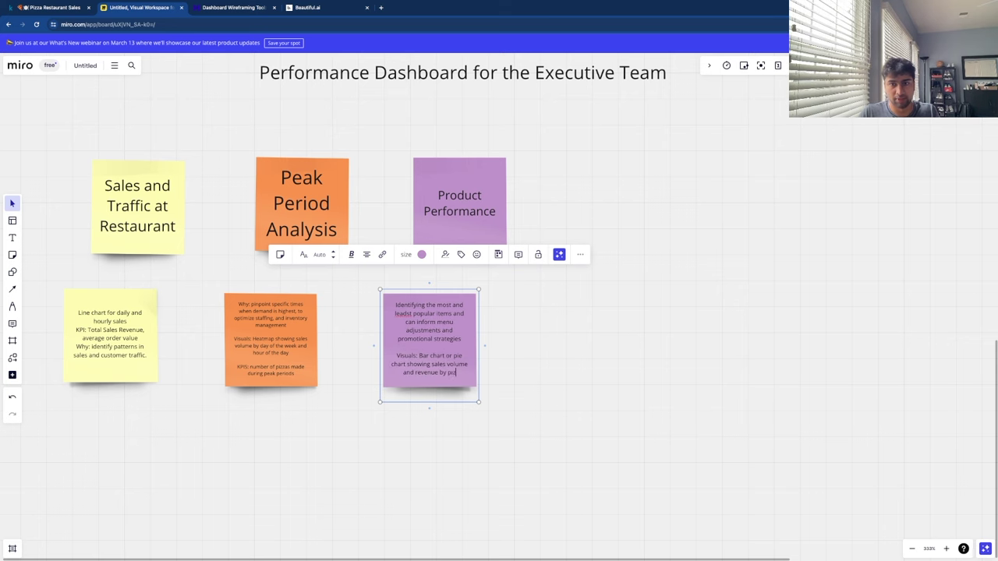
{"action": "type", "text": "zza size and type"}
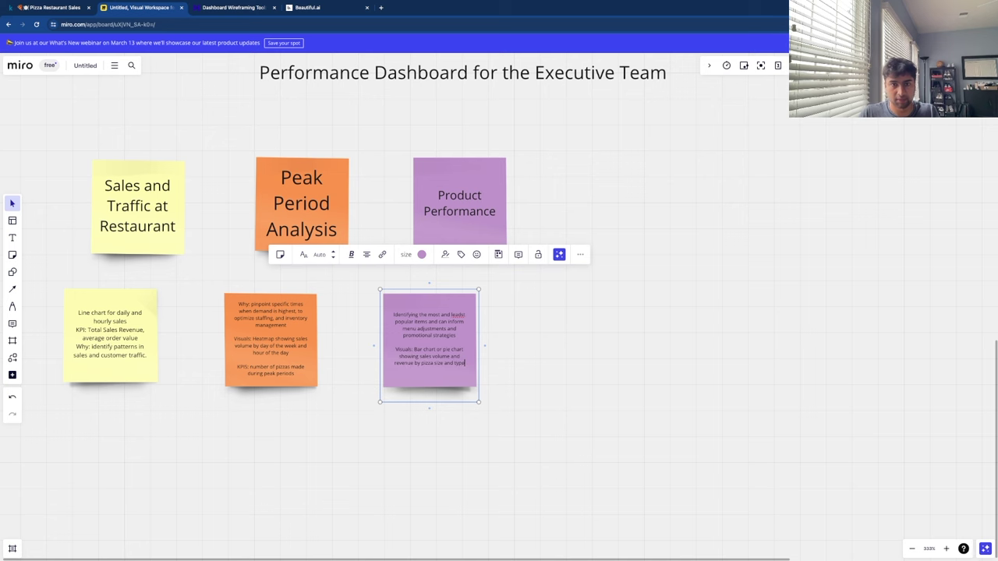
Add another paragraph to the purple detail note reading "KPIs: best and worst selling pizzas, revenue contribution by pizza type".
{"action": "key", "text": "Return"}
{"action": "key", "text": "Return"}
{"action": "type", "text": "KPIs"}
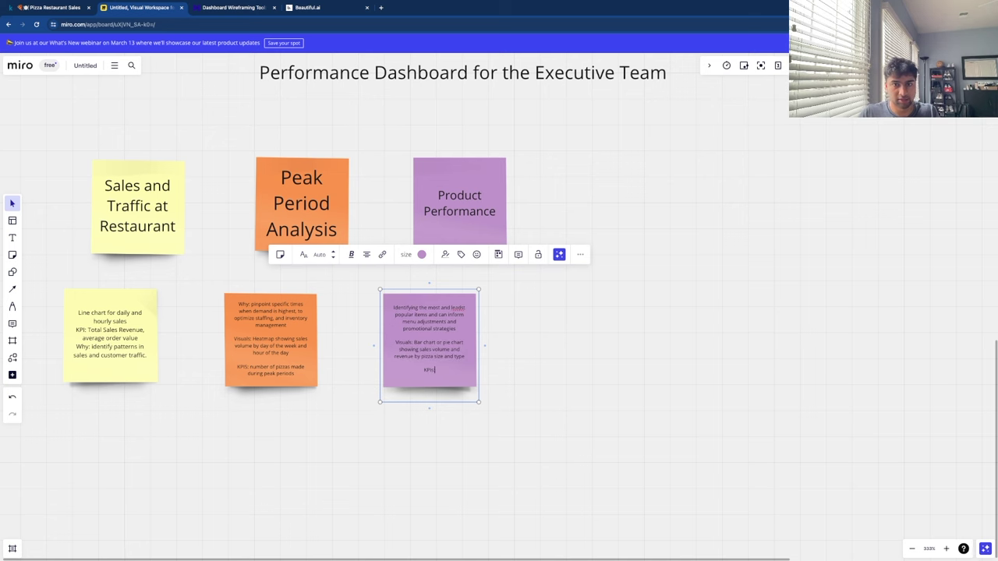
{"action": "type", "text": ": best and worst se"}
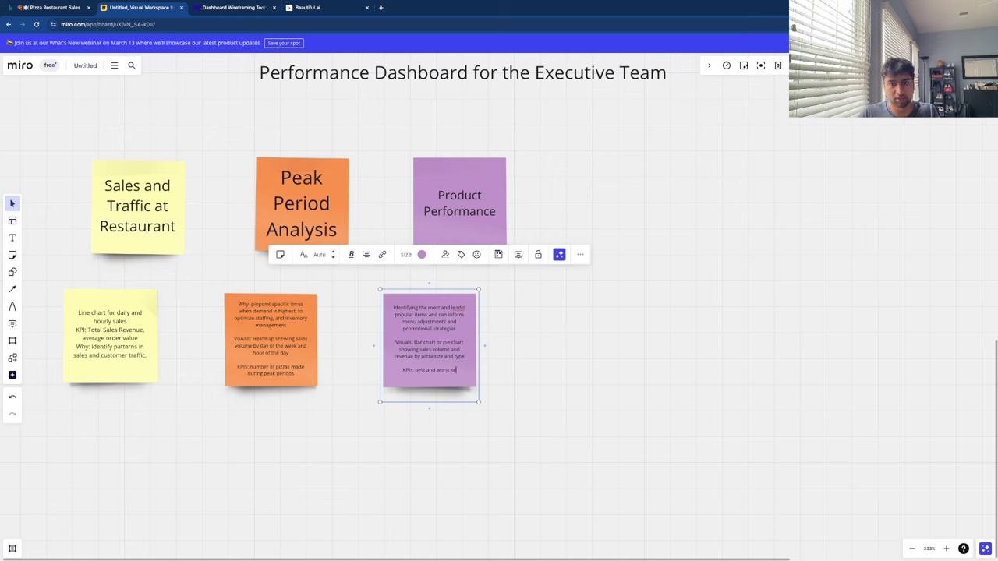
{"action": "type", "text": "lling pizzas."}
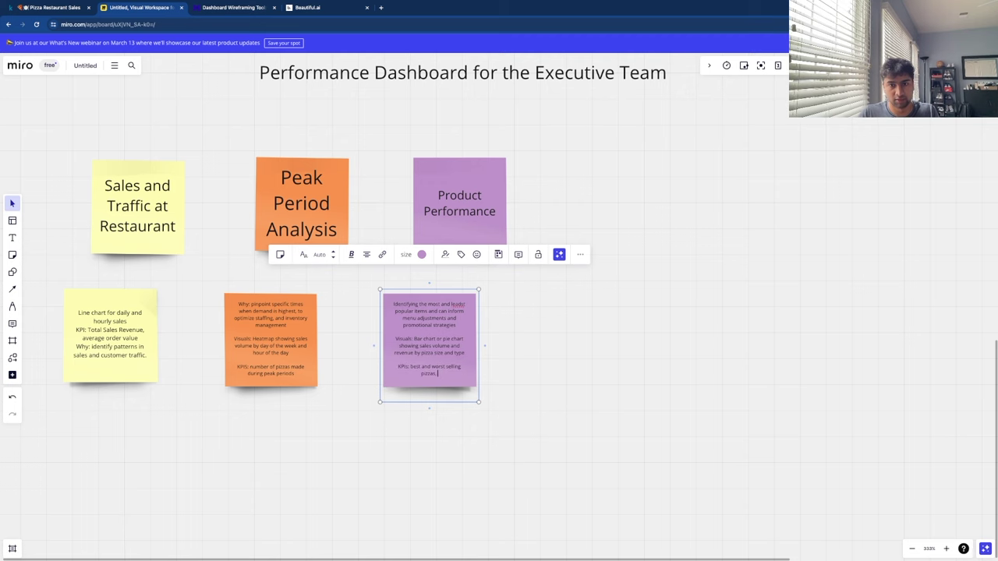
{"action": "key", "text": "BackSpace"}
{"action": "type", "text": ", revenue contrib"}
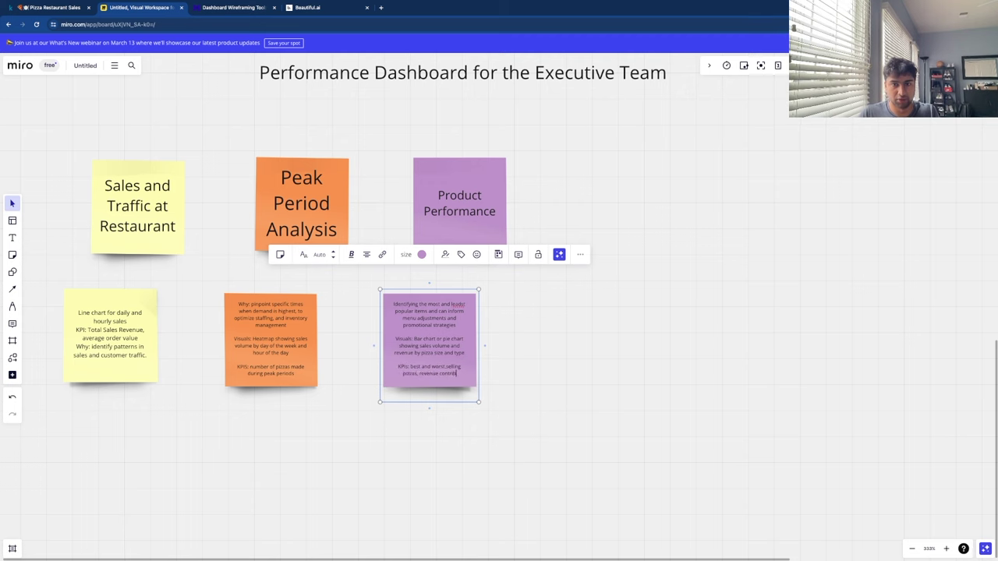
{"action": "type", "text": "ution by pizza type"}
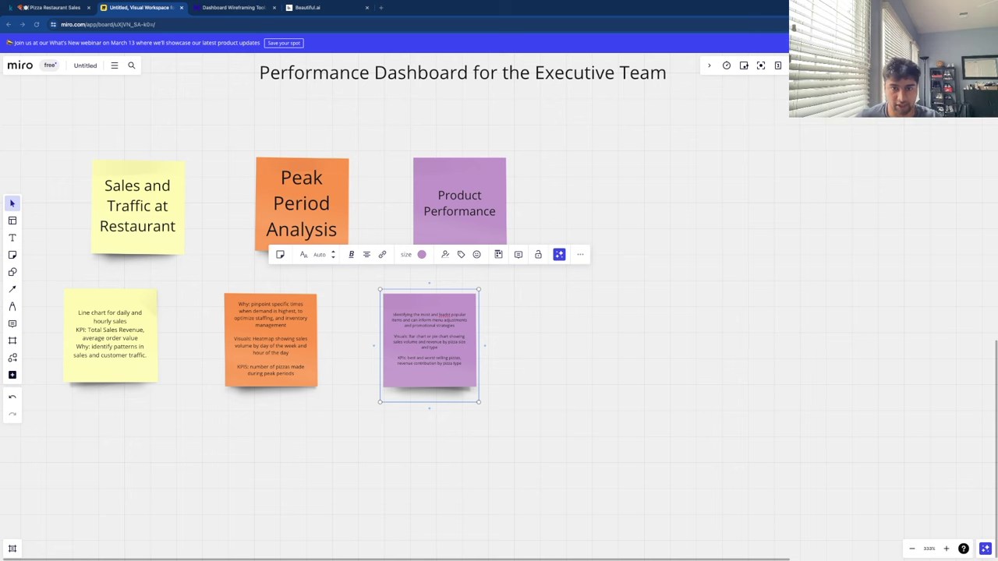
Place a green sticky note to the right of the Product Performance note with the text "Order Value Analysis".
{"action": "left_click", "coordinate": [607, 205]}
{"action": "type", "text": "Or"}
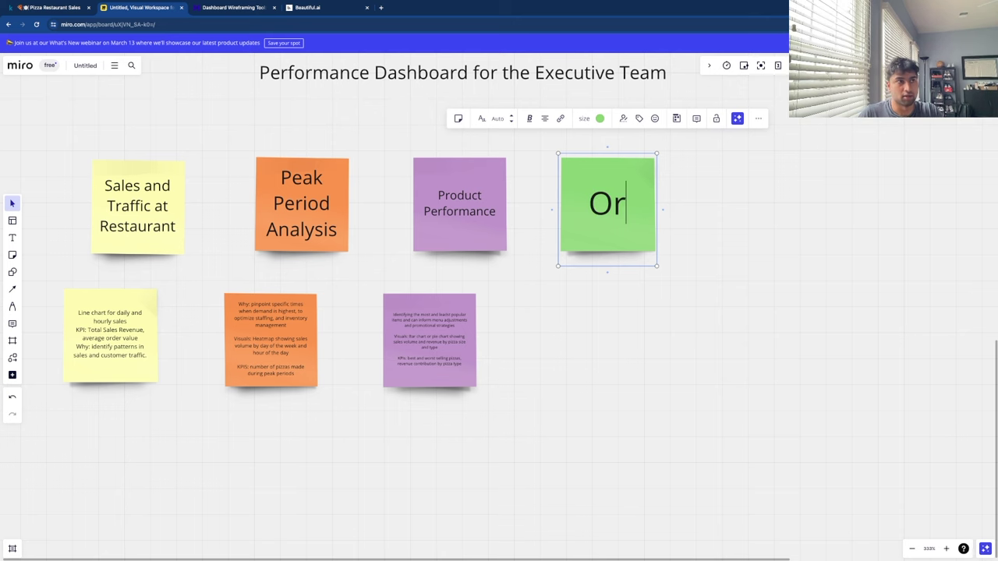
{"action": "type", "text": "der Value A"}
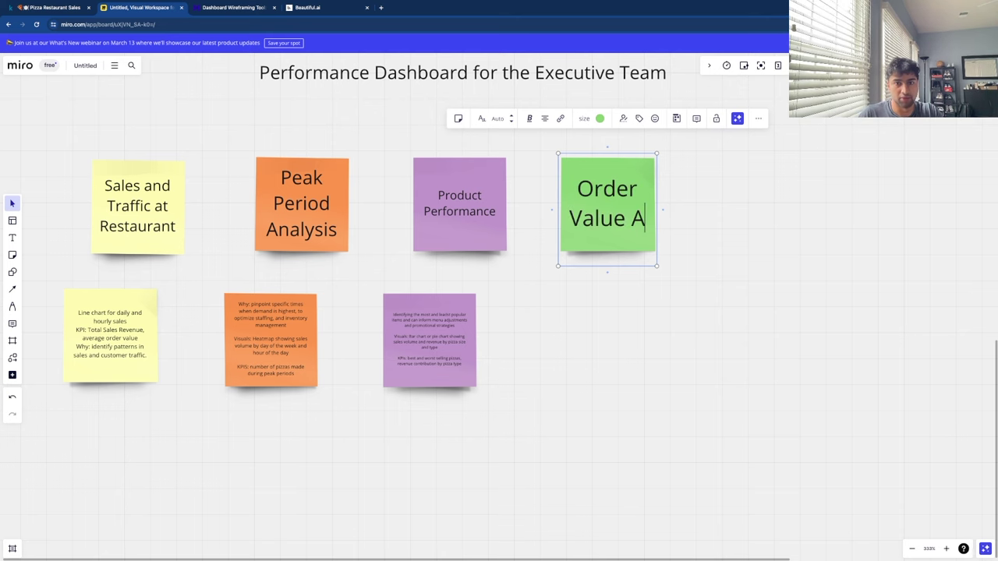
{"action": "type", "text": "nalysis"}
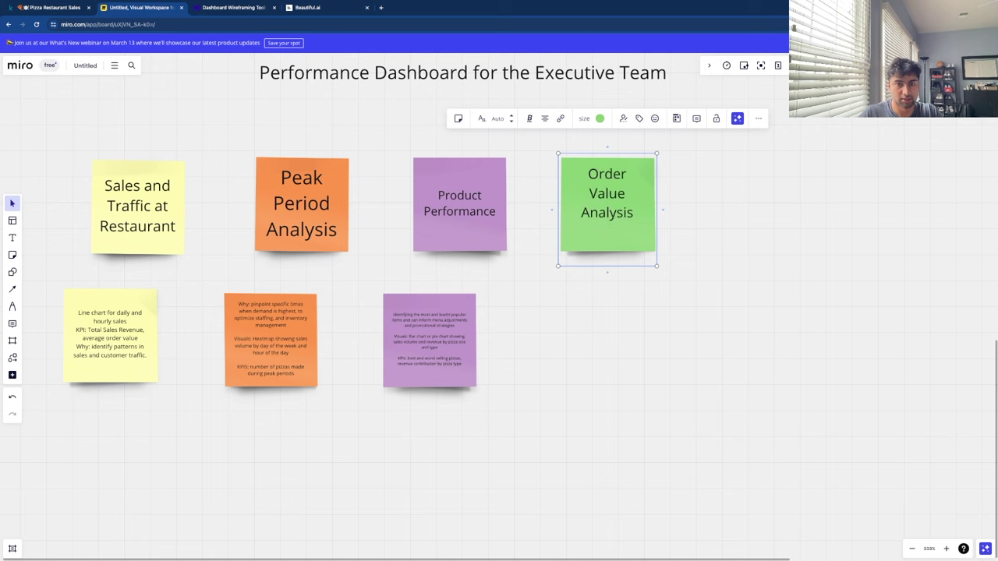
Add a separate paragraph to the green note reading "Visuals: Histograms and box plots of order valules".
{"action": "key", "text": "Return"}
{"action": "key", "text": "Return"}
{"action": "type", "text": "Visuals:"}
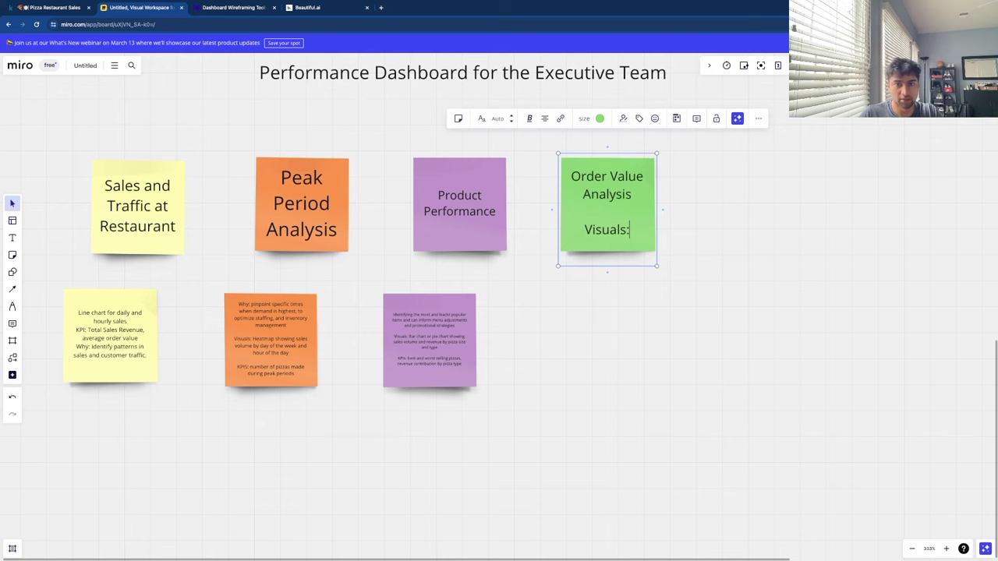
{"action": "type", "text": " Histograms"}
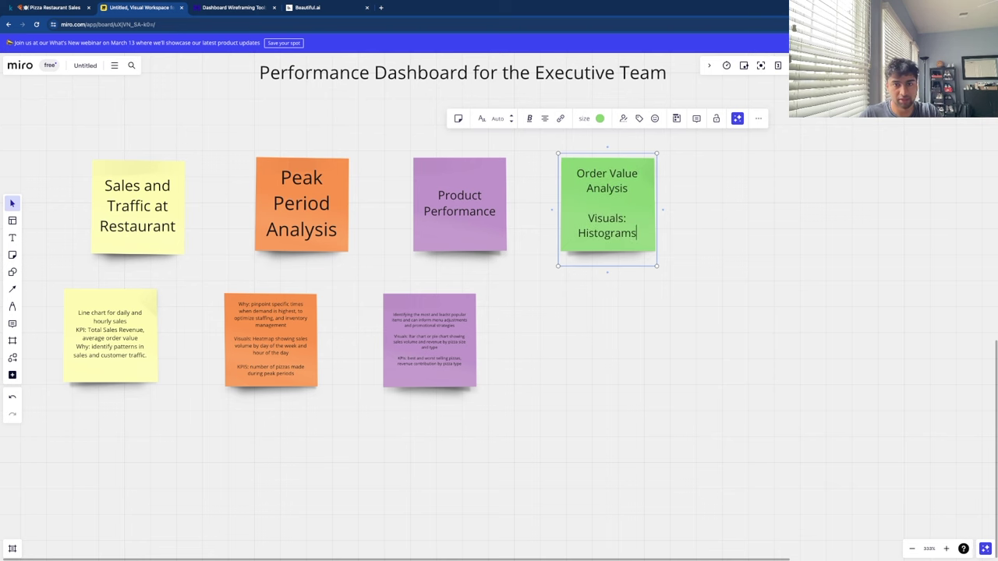
{"action": "type", "text": " and box plots of order valules"}
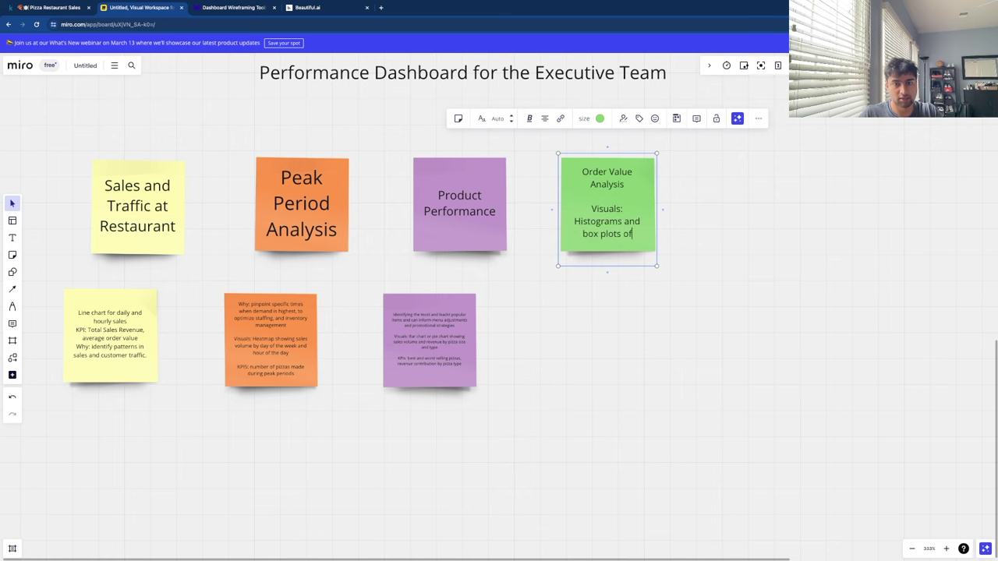
Add a paragraph to the green note reading "KPIs:: average order vaule, distribution of order values".
{"action": "key", "text": "Return"}
{"action": "key", "text": "Return"}
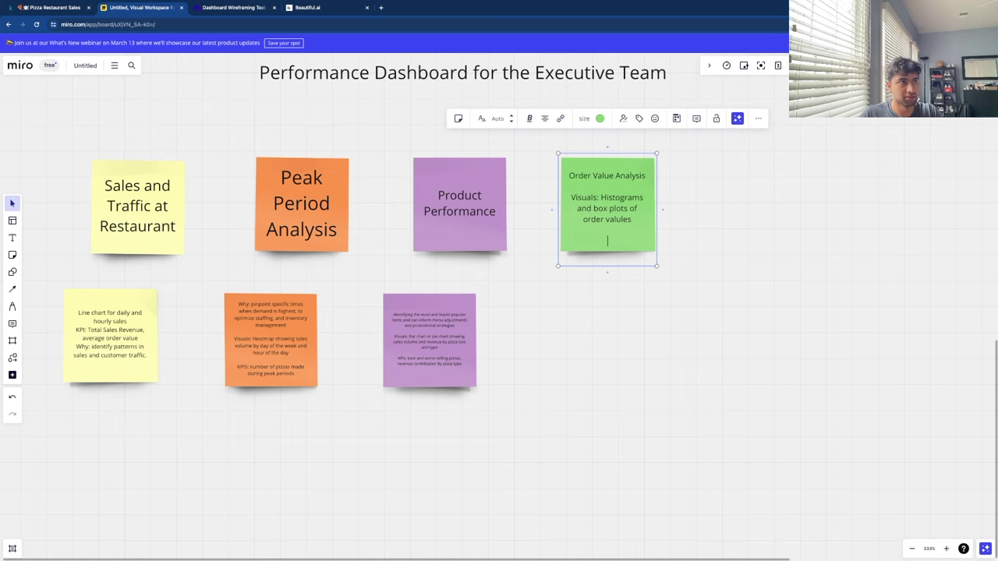
{"action": "type", "text": "KPIs:"}
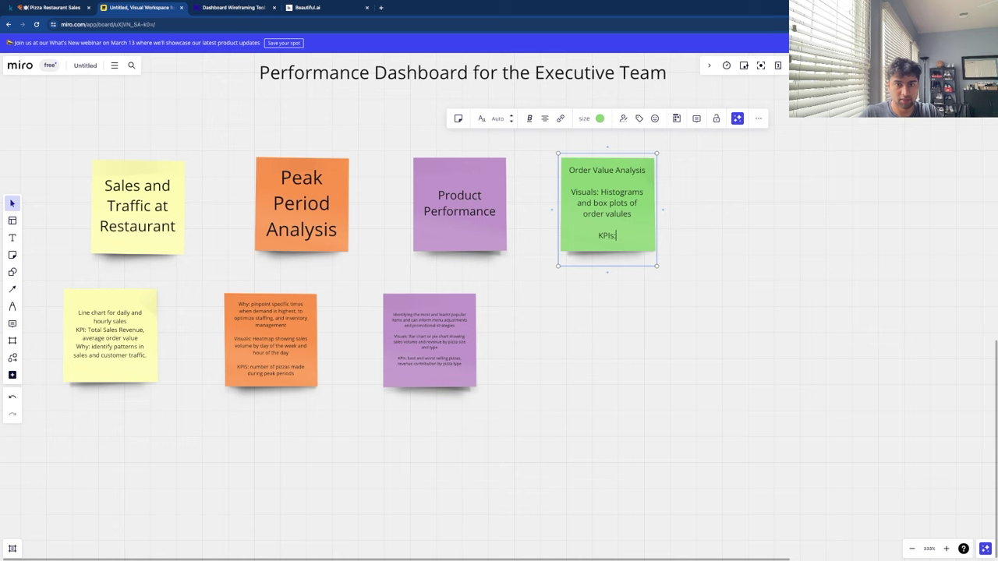
{"action": "type", "text": ": av"}
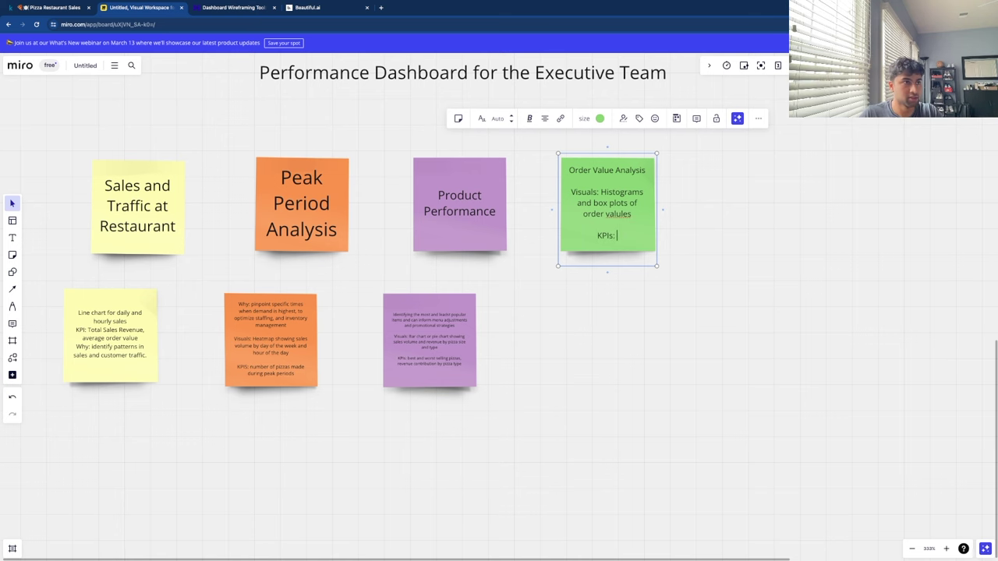
{"action": "type", "text": "erage ord"}
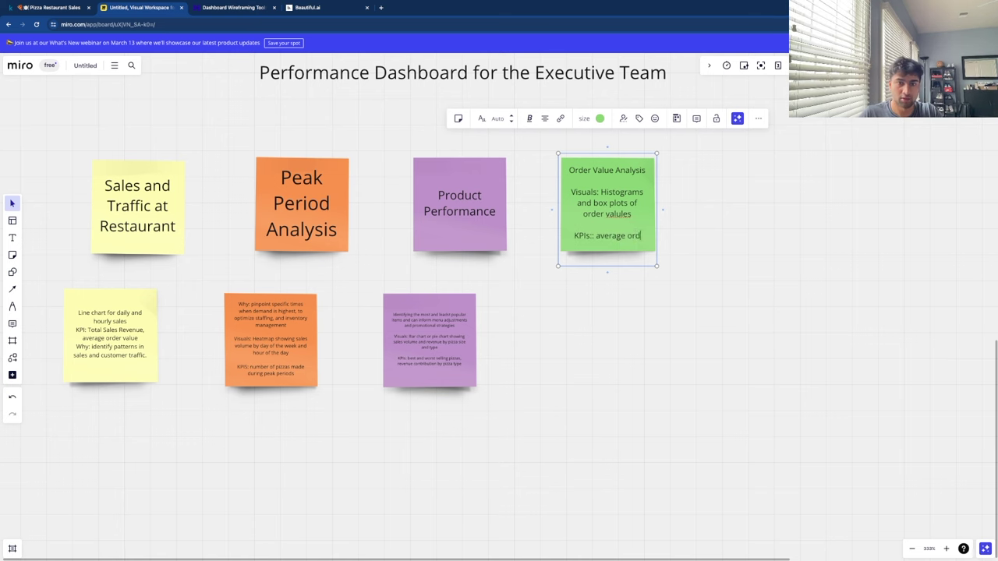
{"action": "type", "text": "er vaule, distrib"}
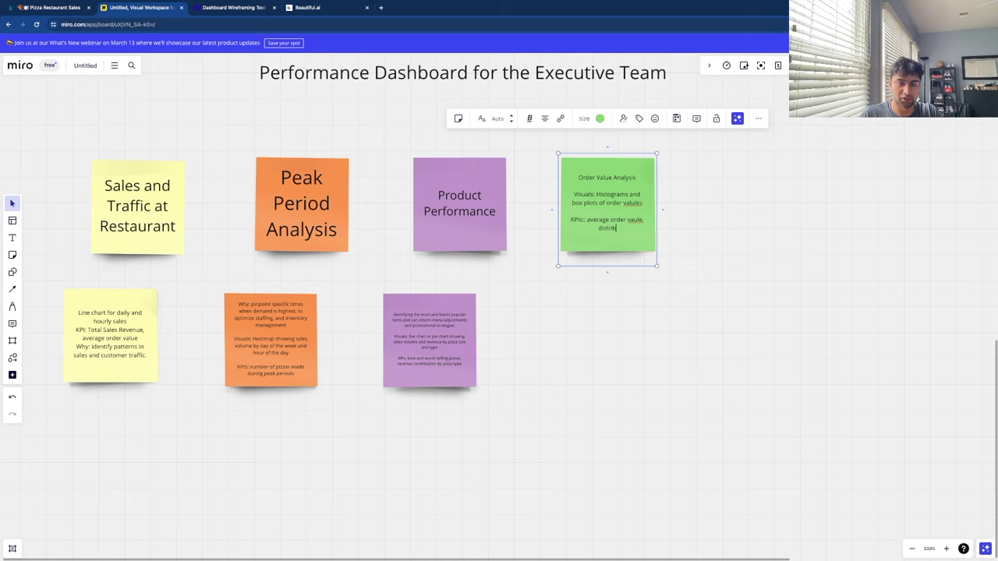
{"action": "type", "text": "ution of order valu"}
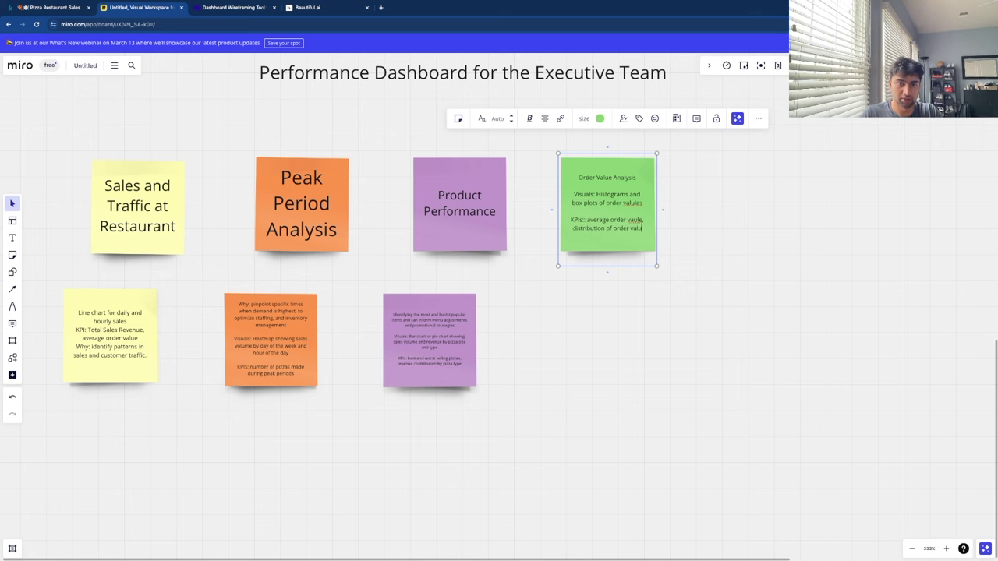
{"action": "type", "text": "es"}
Append the paragraph "Why: we want to understand the spread of order values to help in promotions, upselling strategies, and set price levels to increase average order value".
{"action": "key", "text": "Return"}
{"action": "key", "text": "Return"}
{"action": "type", "text": "Why: we want to und"}
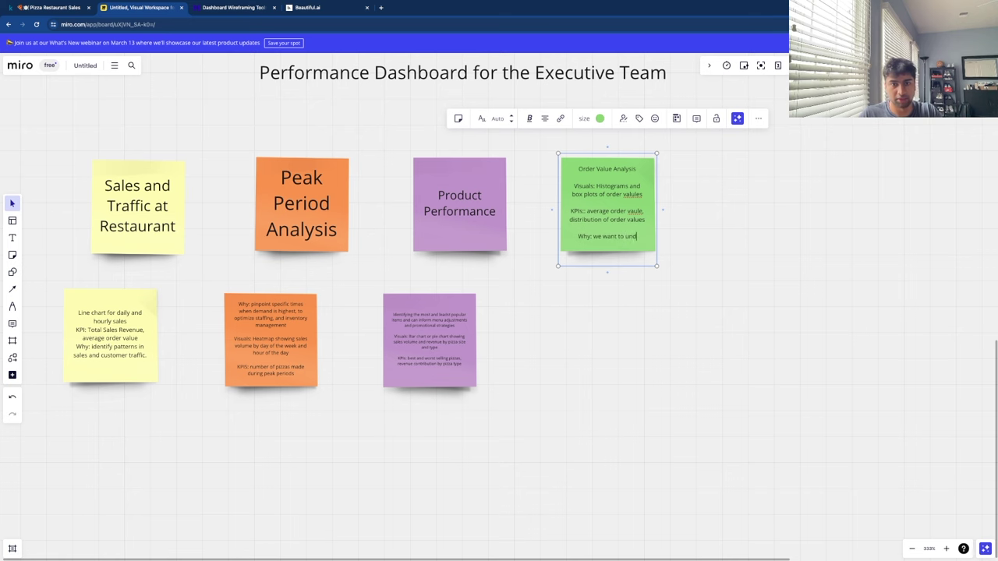
{"action": "type", "text": "erstand the spread of"}
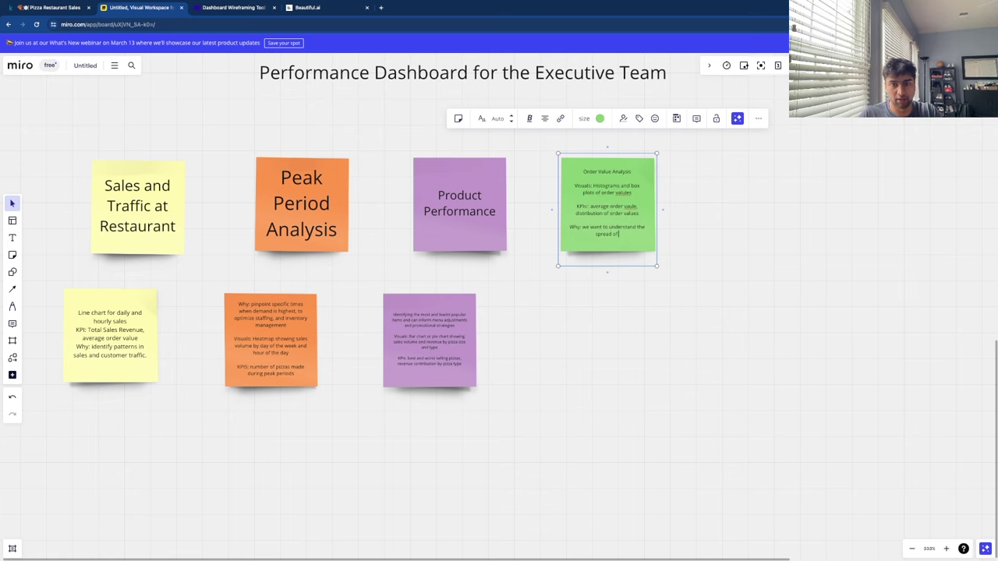
{"action": "type", "text": " order values to help"}
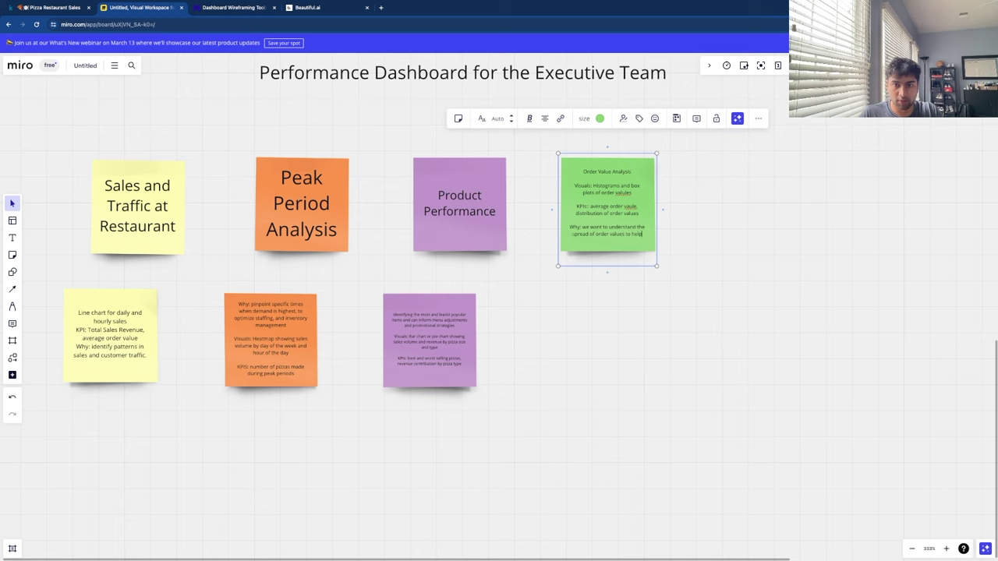
{"action": "type", "text": " in prom"}
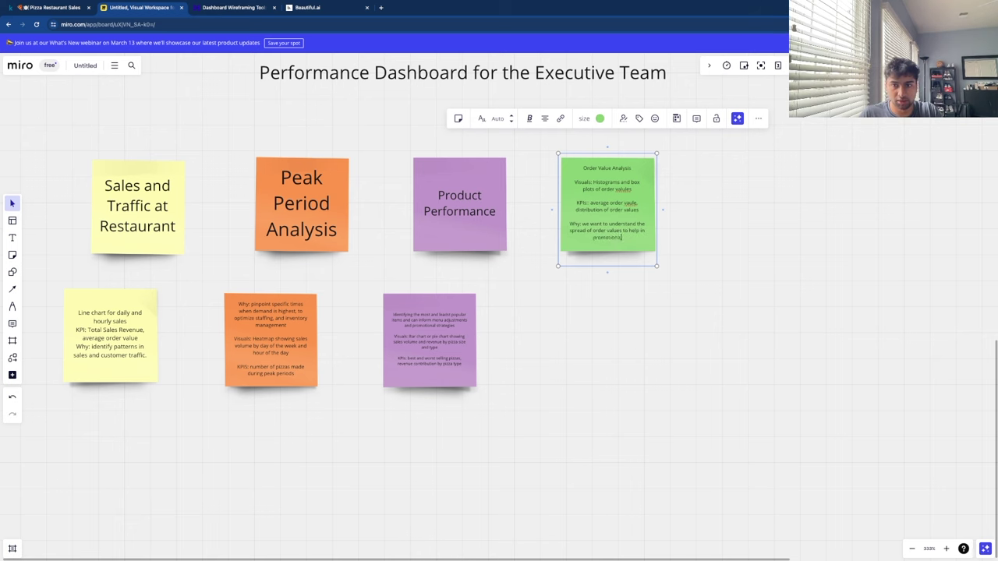
{"action": "type", "text": "otions, upselling stra"}
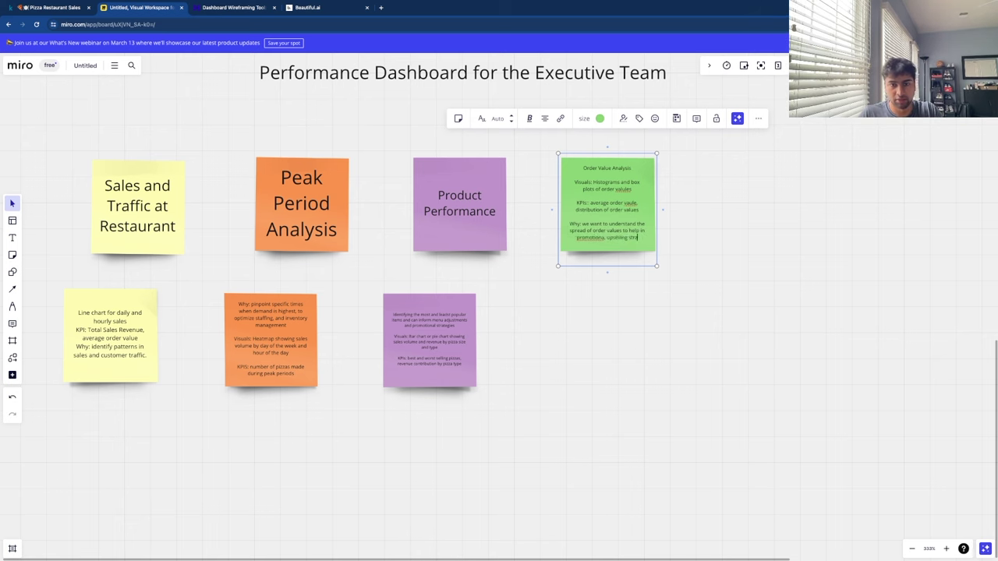
{"action": "type", "text": "tegies and cr"}
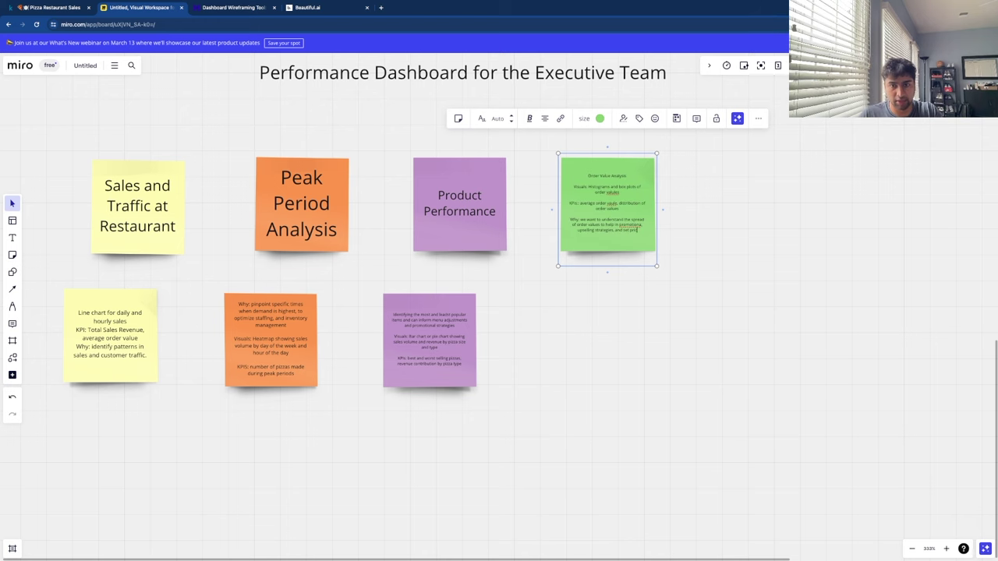
{"action": "type", "text": " levels to increase"}
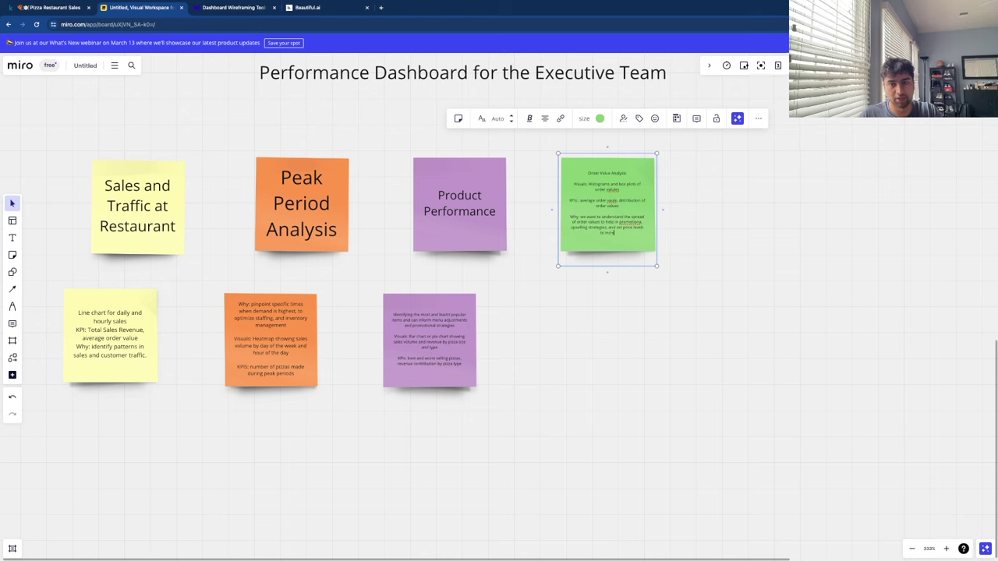
{"action": "type", "text": " average order value"}
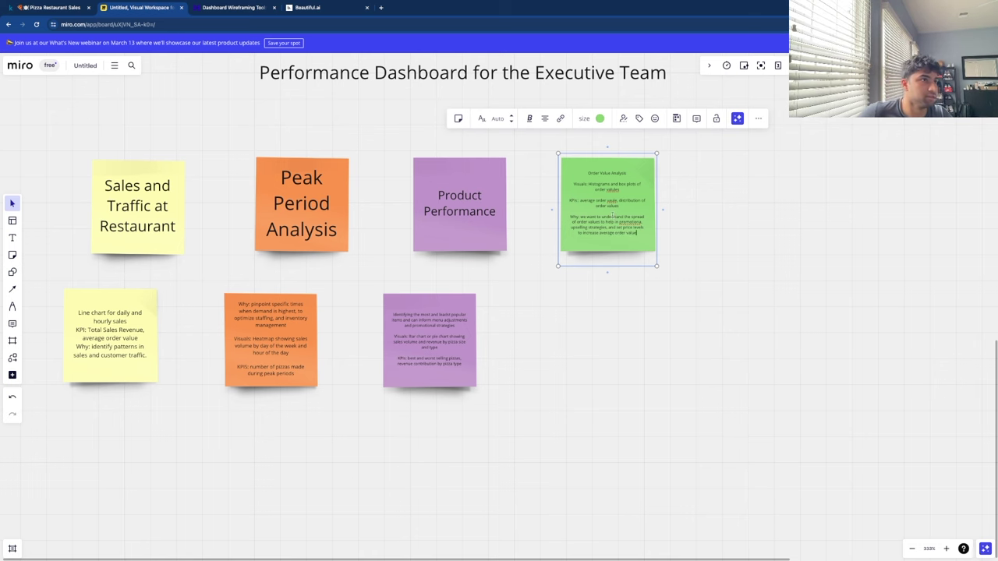
Move the green Order Value Analysis note down beside the purple detail note and place a blank green sticky note directly above it.
{"action": "left_click_drag", "start_coordinate": [613, 212], "coordinate": [633, 347]}
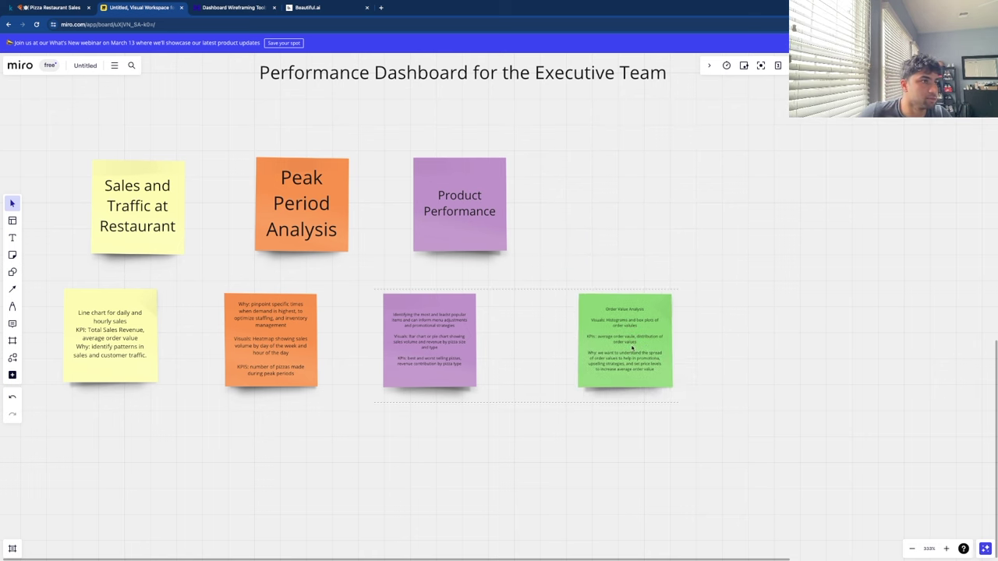
{"action": "left_click", "coordinate": [12, 272]}
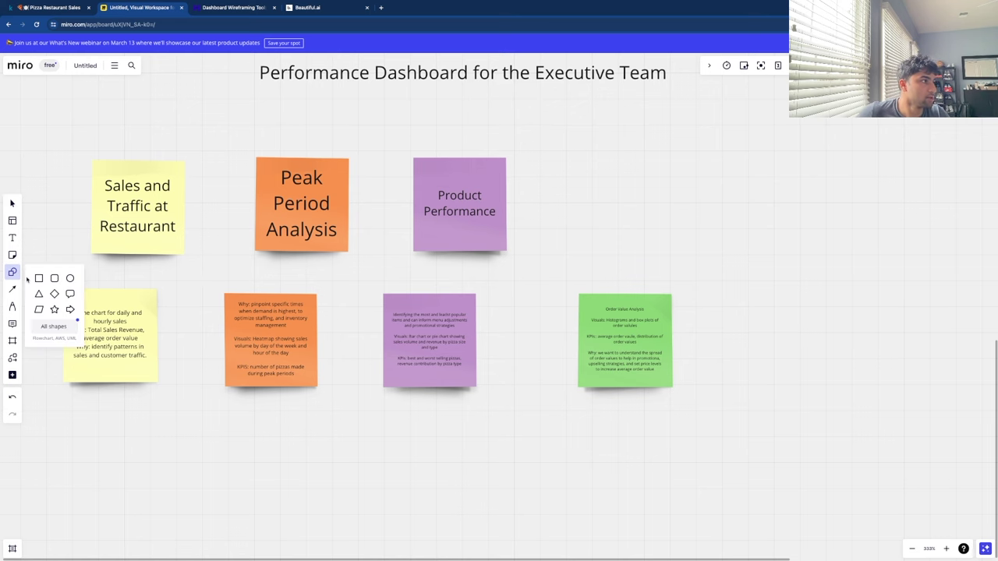
{"action": "left_click", "coordinate": [13, 262]}
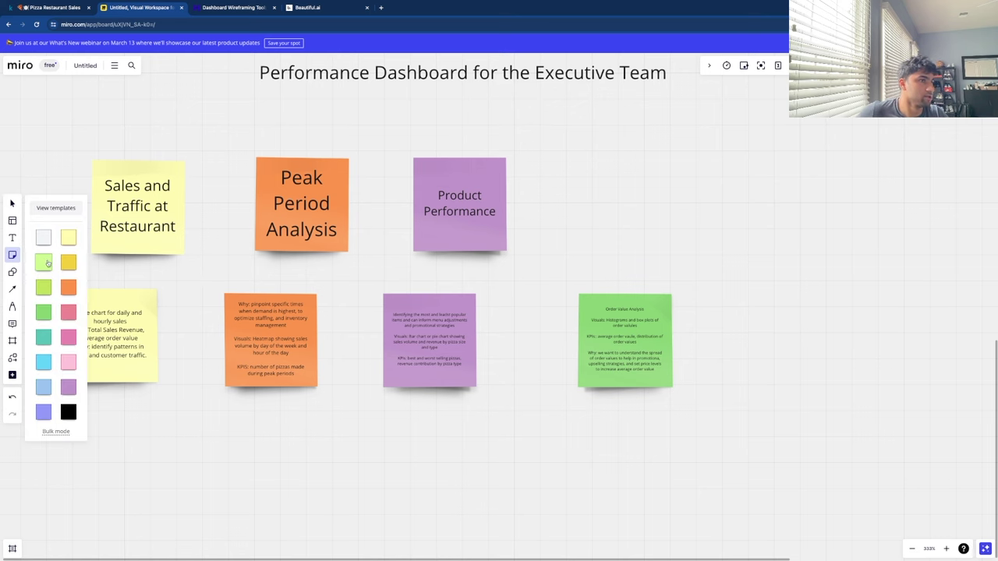
{"action": "left_click", "coordinate": [44, 312]}
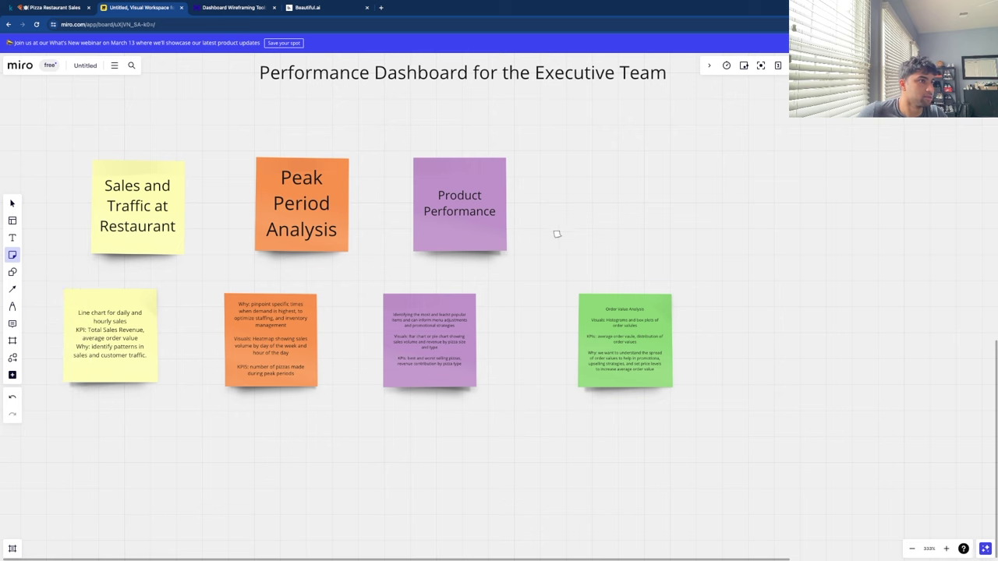
{"action": "left_click", "coordinate": [565, 233]}
{"action": "left_click", "coordinate": [618, 247]}
{"action": "left_click_drag", "start_coordinate": [583, 239], "coordinate": [644, 219]}
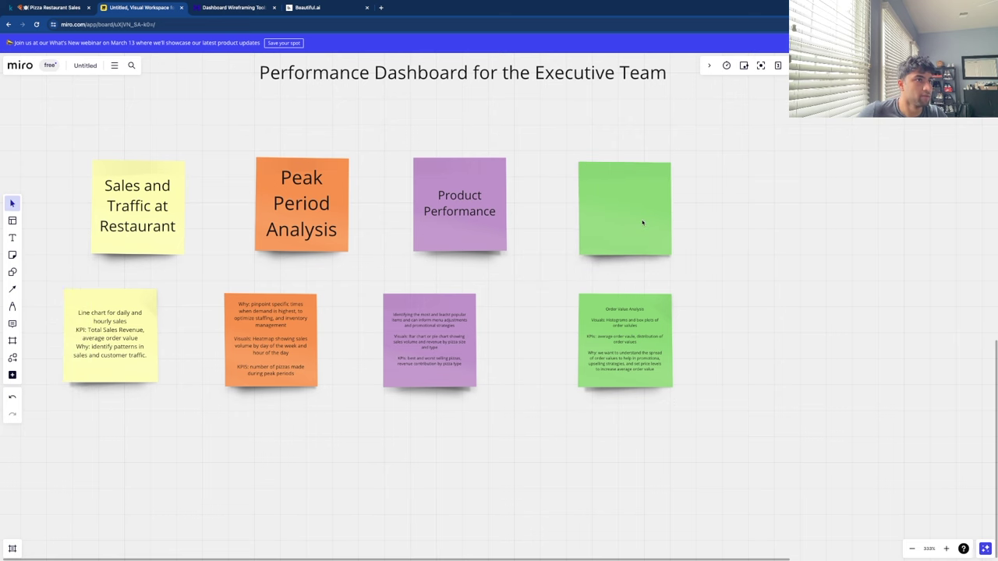
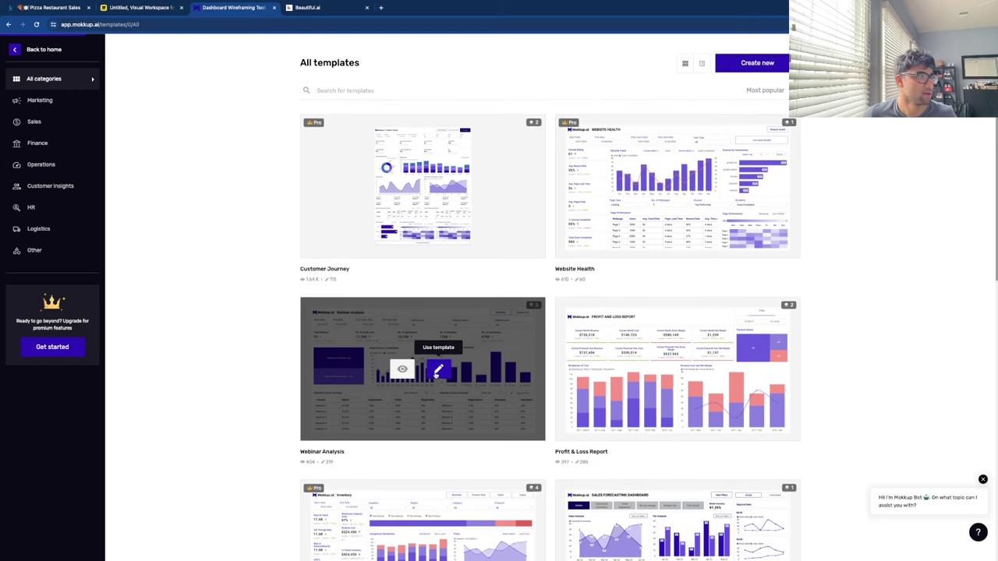
Create a project from the Webinar Analysis template, title it "Pizza Insights" and dismiss the introductory tour.
{"action": "left_click", "coordinate": [436, 373]}
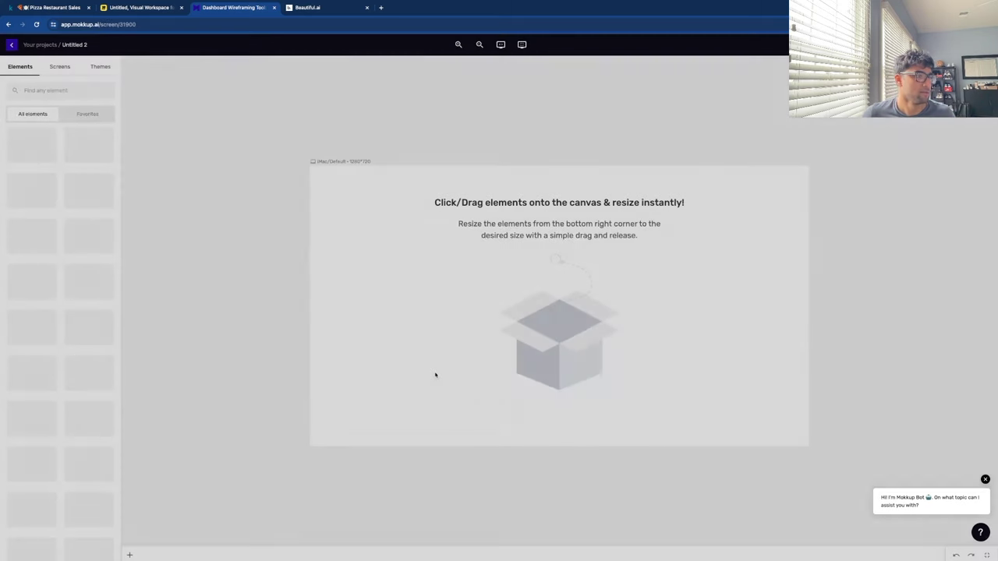
{"action": "triple_click", "coordinate": [459, 297]}
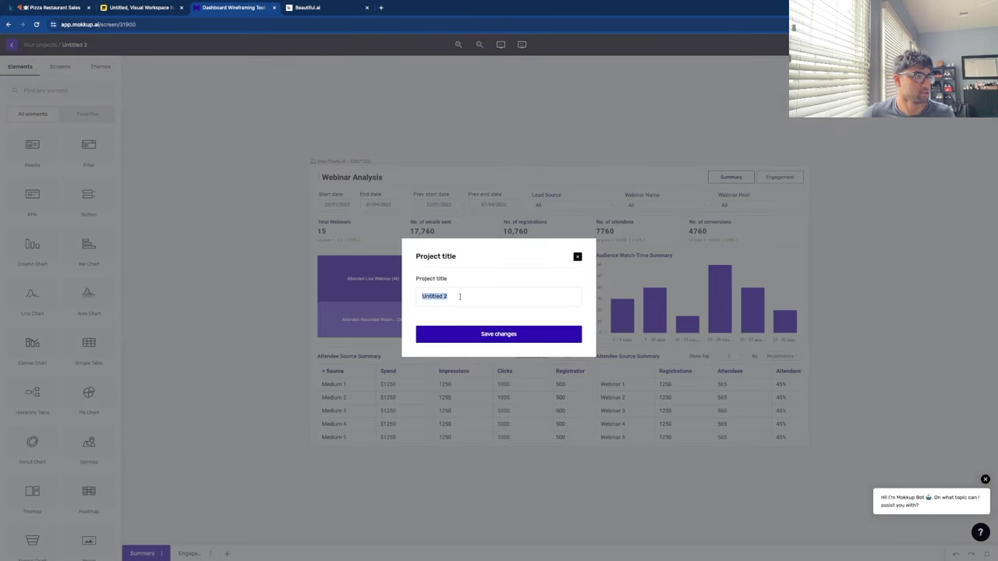
{"action": "type", "text": "Pizza"}
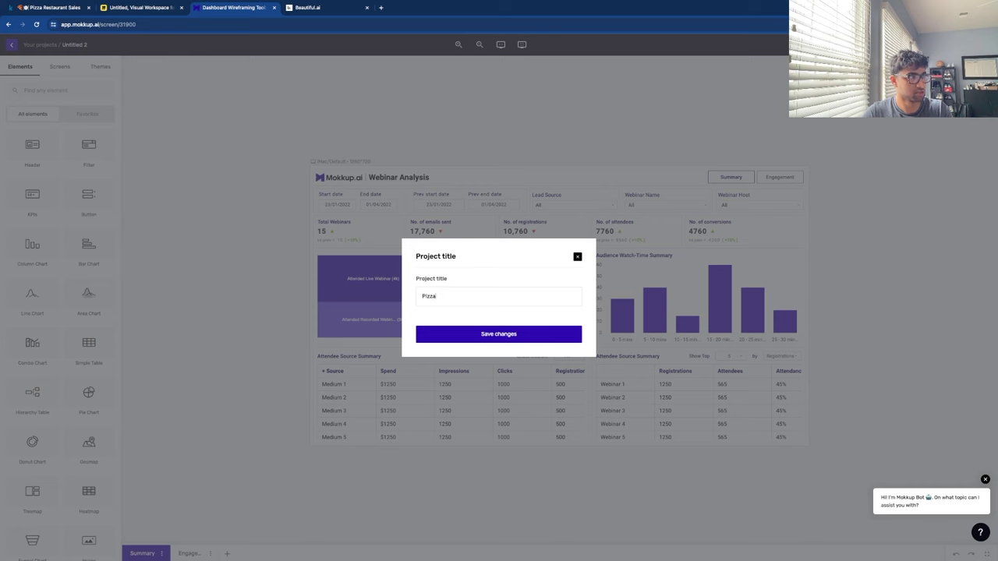
{"action": "type", "text": " Insights"}
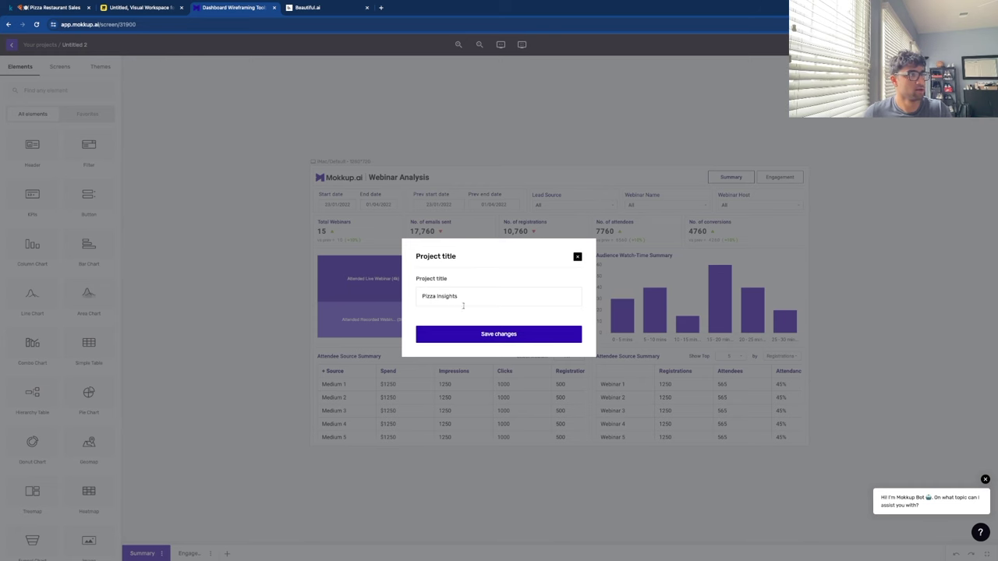
{"action": "left_click", "coordinate": [480, 335]}
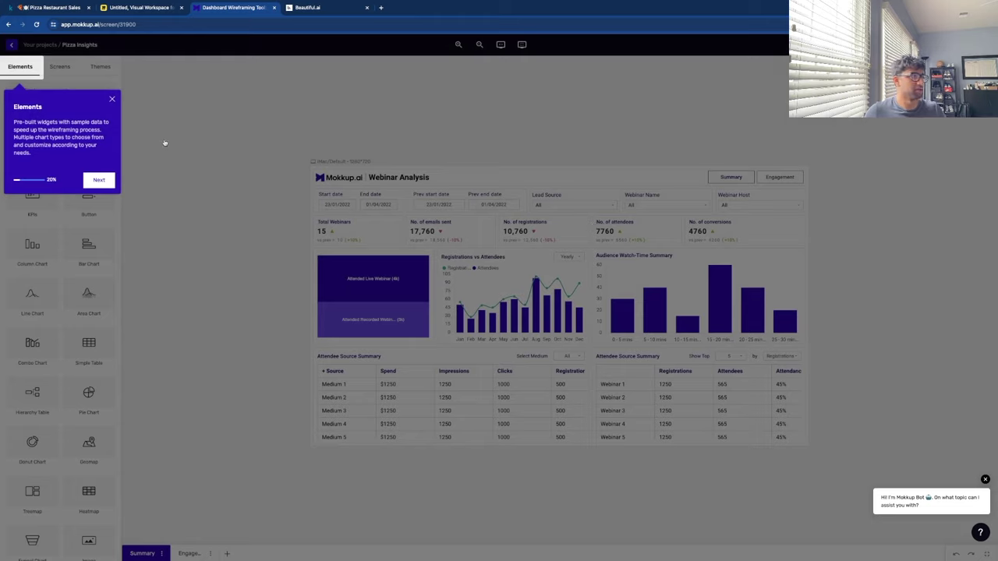
{"action": "left_click", "coordinate": [283, 121]}
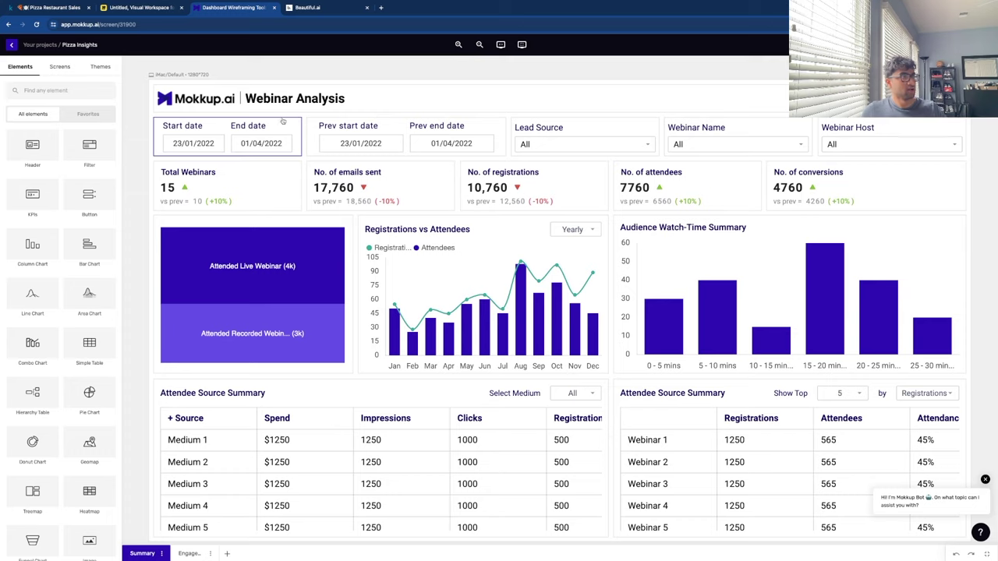
Delete the Lead Source, Webinar Name and Webinar Host filters from the dashboard.
{"action": "left_click", "coordinate": [595, 139]}
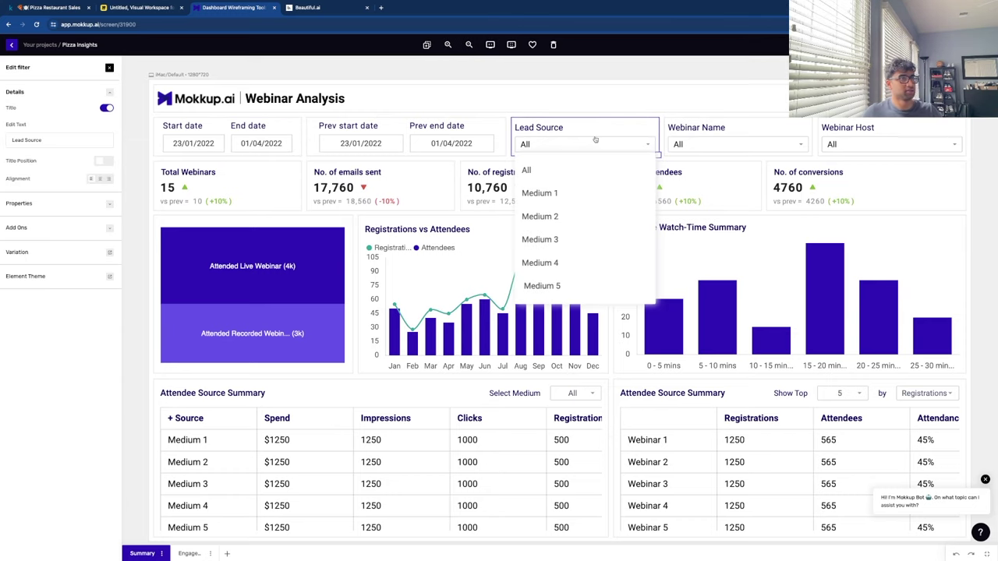
{"action": "left_click", "coordinate": [554, 44]}
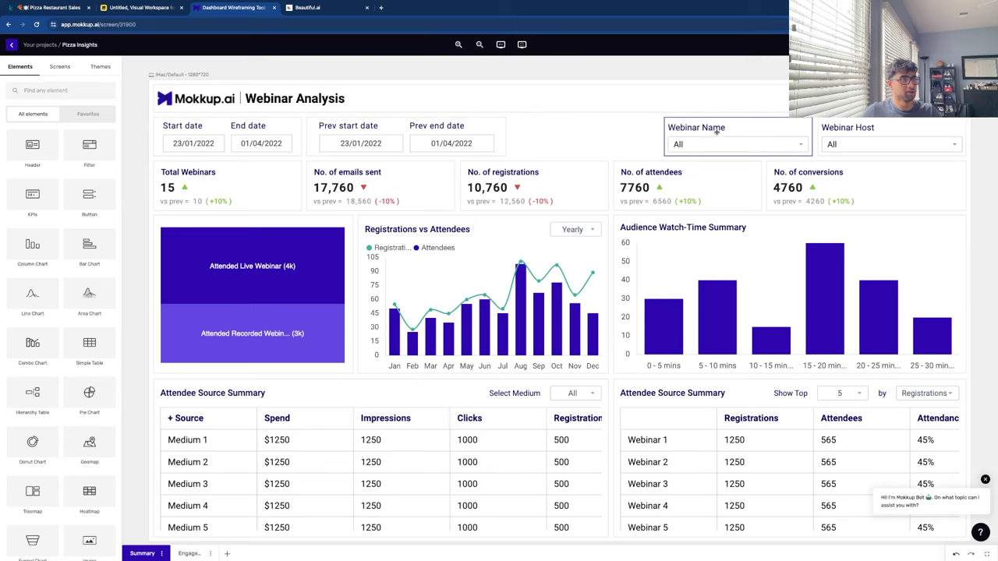
{"action": "left_click", "coordinate": [715, 133]}
{"action": "left_click", "coordinate": [554, 44]}
{"action": "left_click", "coordinate": [823, 129]}
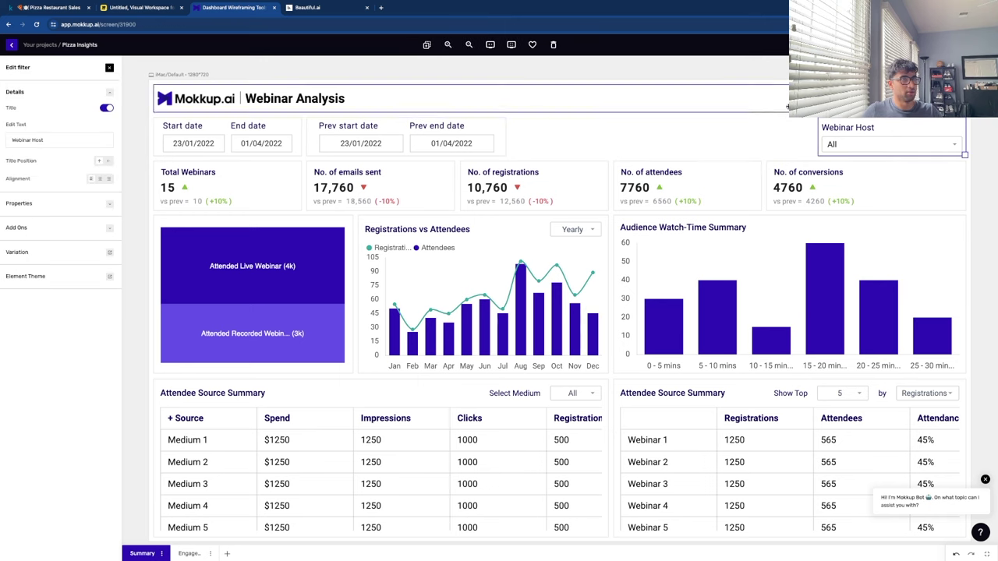
{"action": "left_click", "coordinate": [554, 44]}
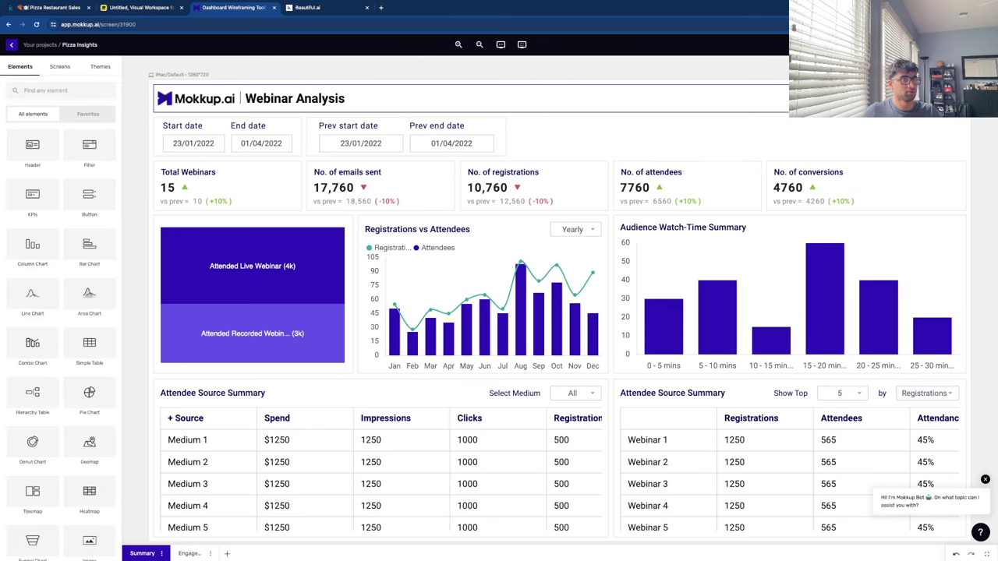
Turn off the header's navigation buttons and delete the Prev start date / Prev end date filter.
{"action": "left_click", "coordinate": [786, 107]}
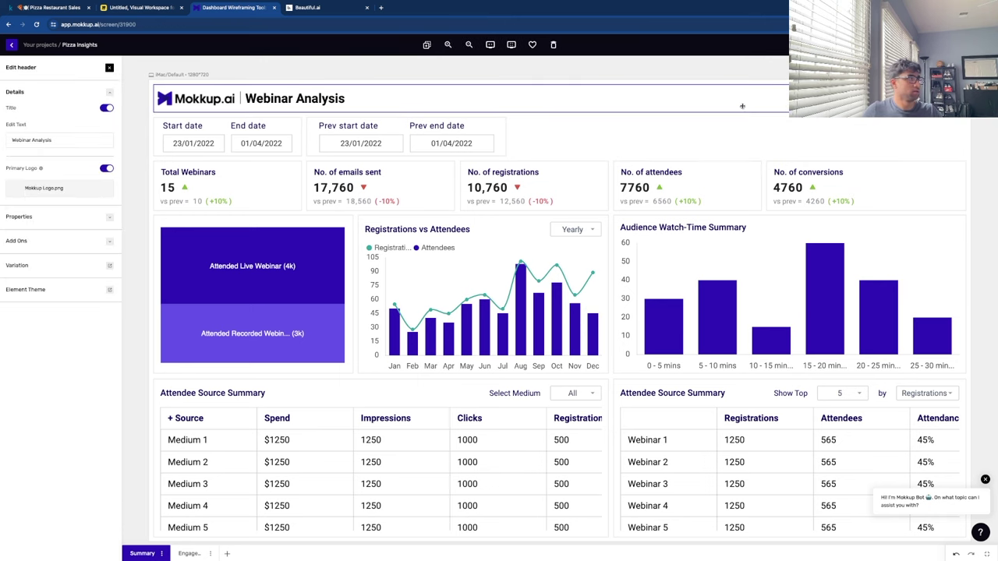
{"action": "left_click", "coordinate": [110, 219]}
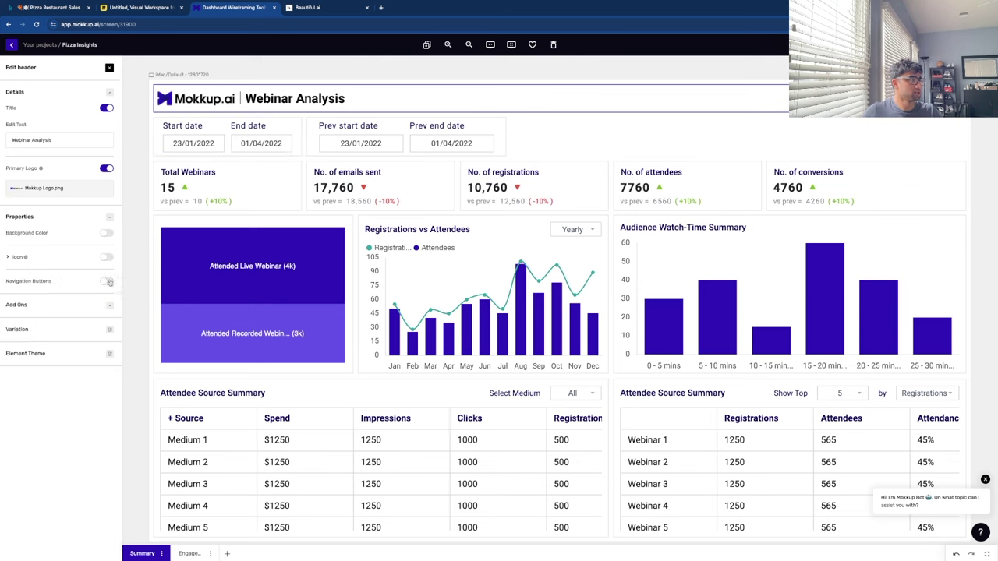
{"action": "left_click", "coordinate": [326, 131]}
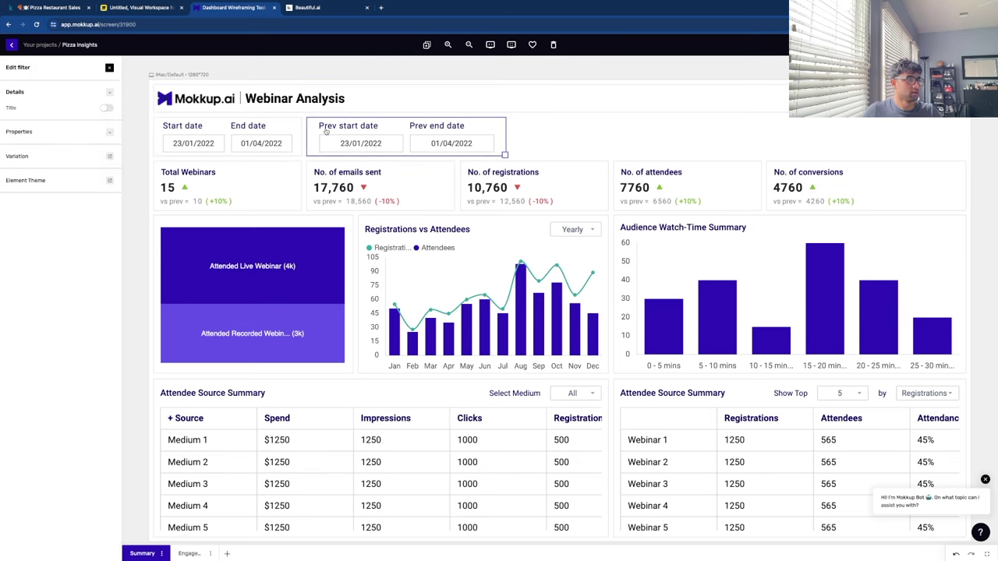
{"action": "left_click", "coordinate": [553, 45]}
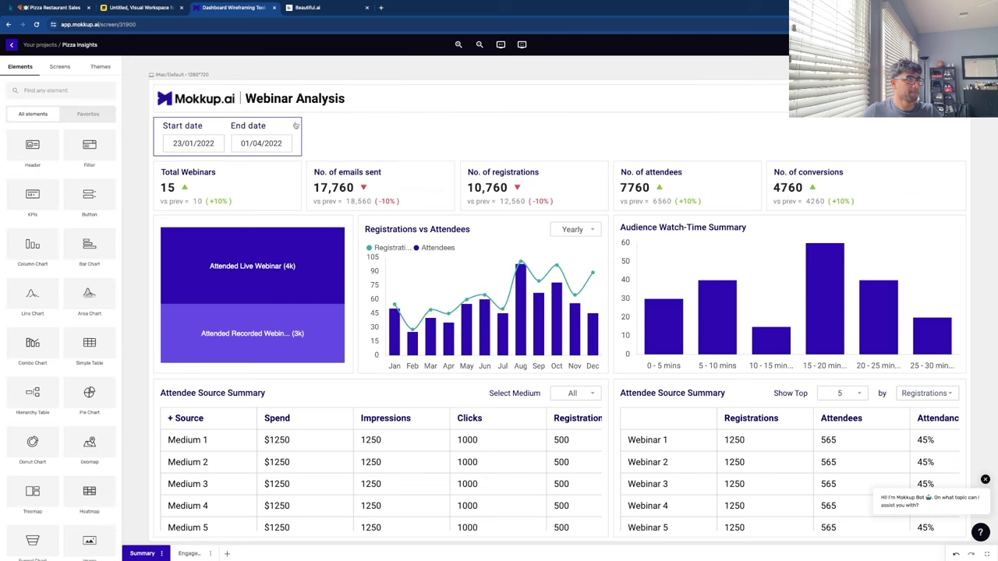
Move the Start date / End date filter to the far right end of the header row.
{"action": "left_click_drag", "start_coordinate": [295, 125], "coordinate": [967, 166]}
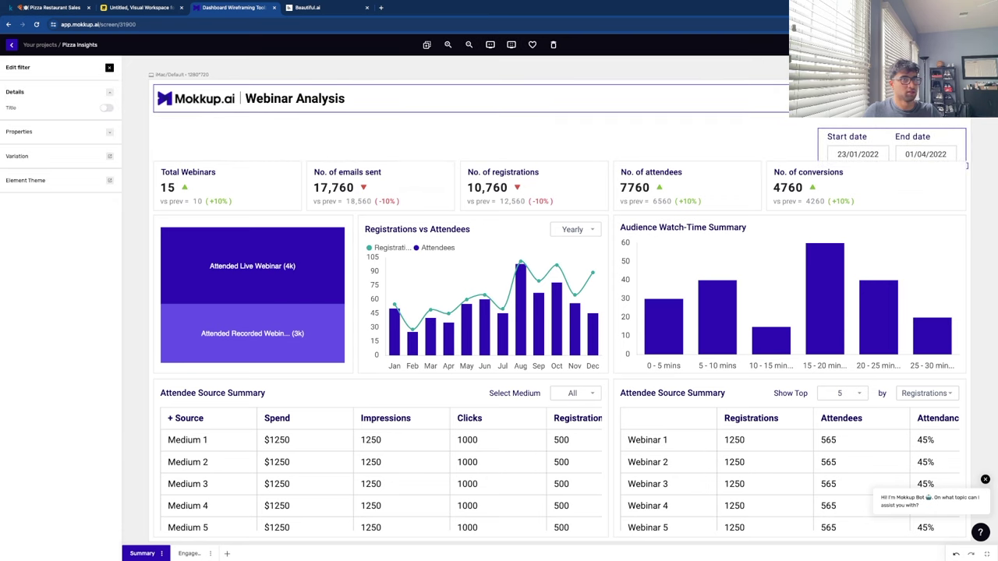
{"action": "key", "text": "Escape"}
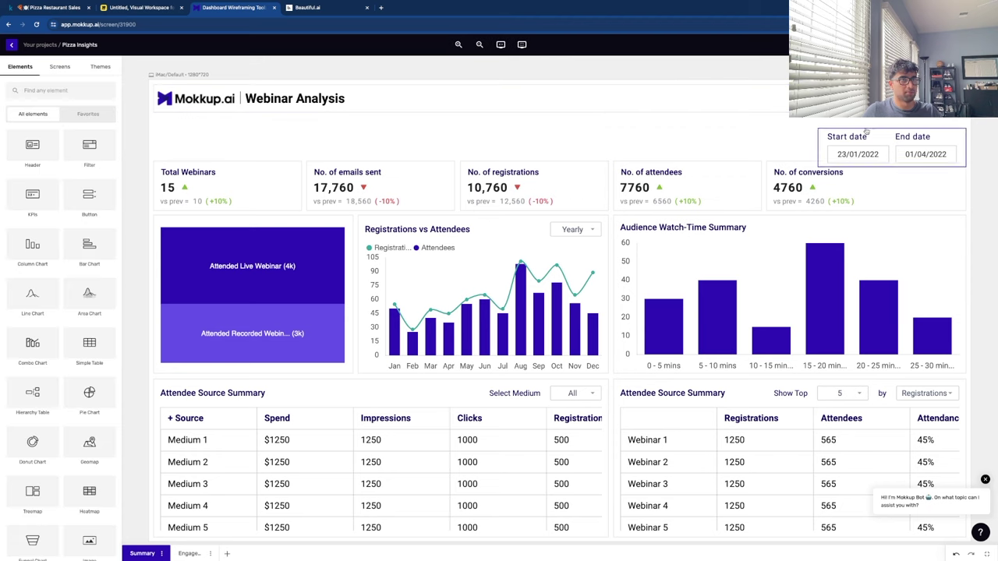
{"action": "left_click_drag", "start_coordinate": [866, 131], "coordinate": [866, 78]}
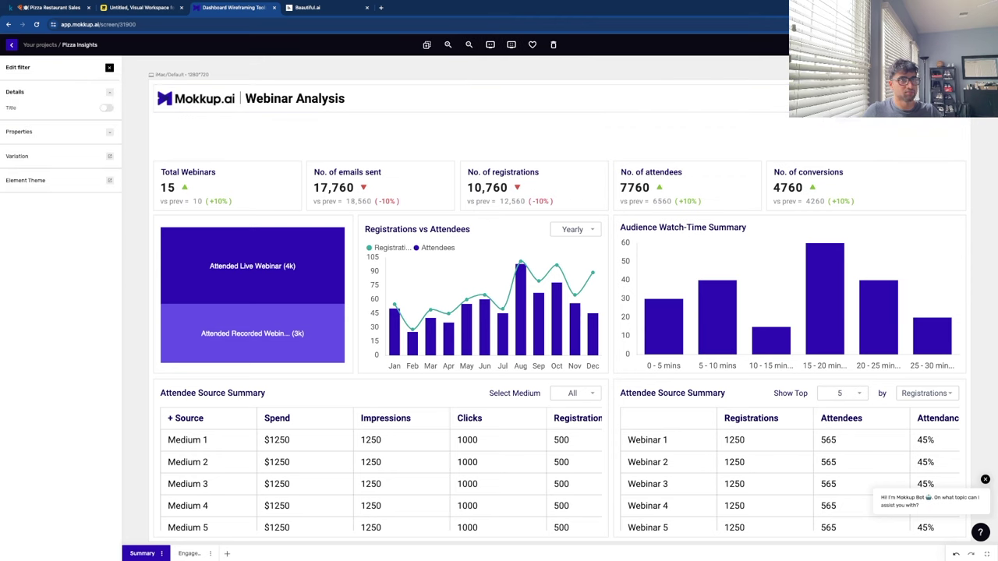
Move all five KPI cards up into one aligned row directly beneath the header.
{"action": "left_click_drag", "start_coordinate": [278, 170], "coordinate": [280, 130]}
{"action": "left_click_drag", "start_coordinate": [402, 188], "coordinate": [425, 133]}
{"action": "left_click_drag", "start_coordinate": [501, 178], "coordinate": [503, 123]}
{"action": "left_click_drag", "start_coordinate": [654, 199], "coordinate": [655, 156]}
{"action": "left_click_drag", "start_coordinate": [563, 129], "coordinate": [566, 138]}
{"action": "left_click_drag", "start_coordinate": [421, 131], "coordinate": [421, 145]}
{"action": "left_click_drag", "start_coordinate": [811, 181], "coordinate": [810, 148]}
Delete the Audience Watch-Time Summary chart, Registrations vs Attendees chart, webinar attendance treemap and both Attendee Source Summary tables.
{"action": "left_click", "coordinate": [778, 227]}
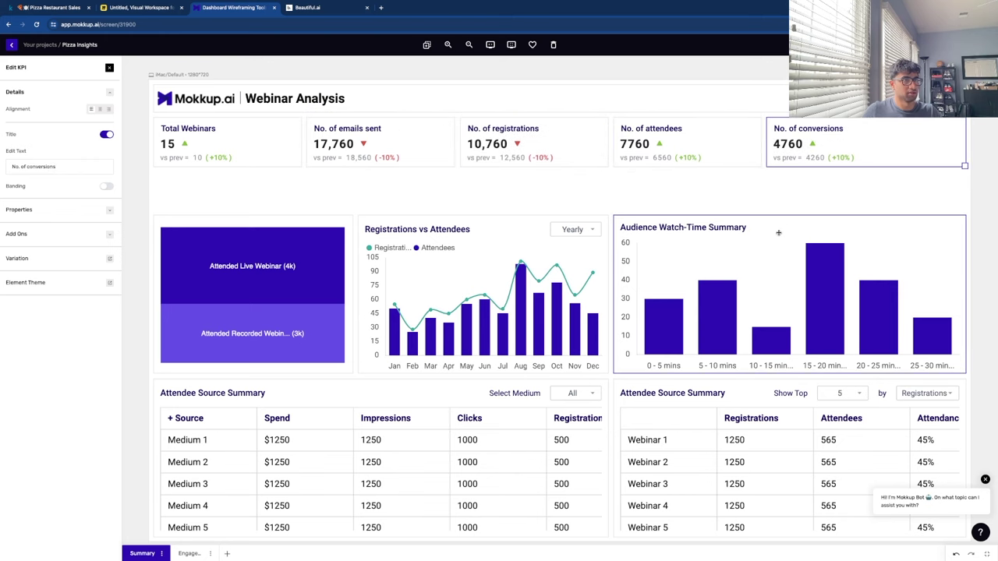
{"action": "left_click", "coordinate": [552, 45]}
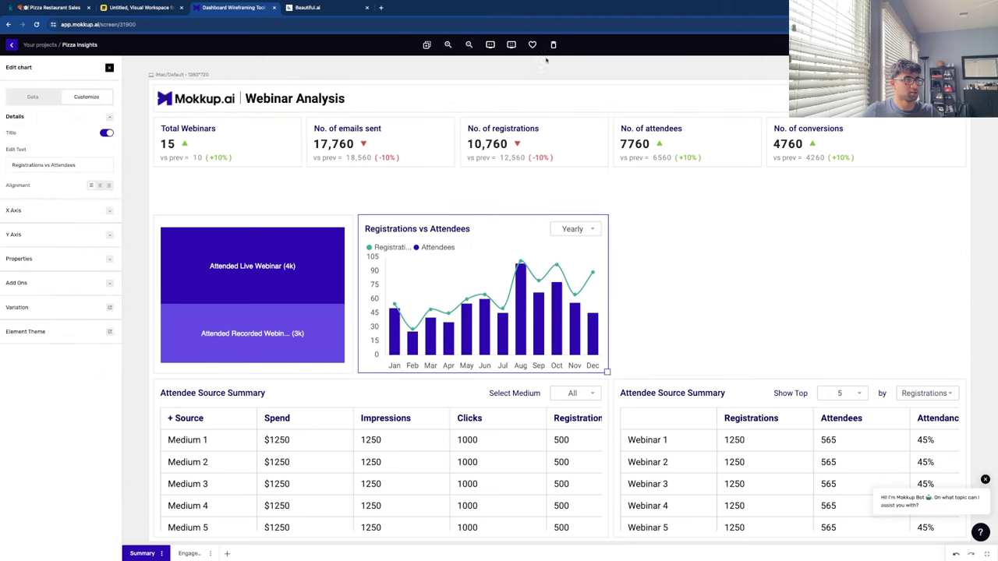
{"action": "left_click", "coordinate": [552, 45]}
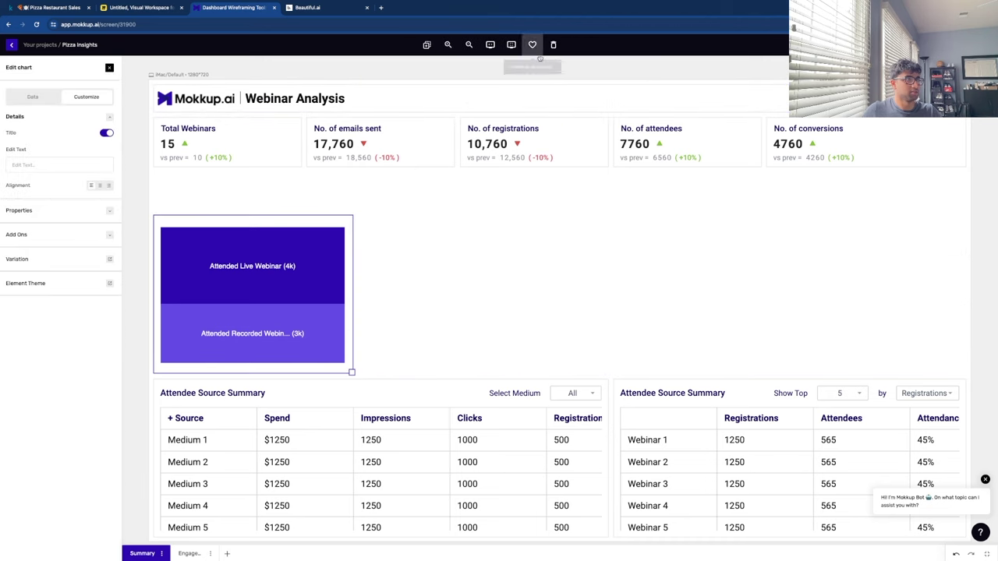
{"action": "left_click", "coordinate": [553, 45]}
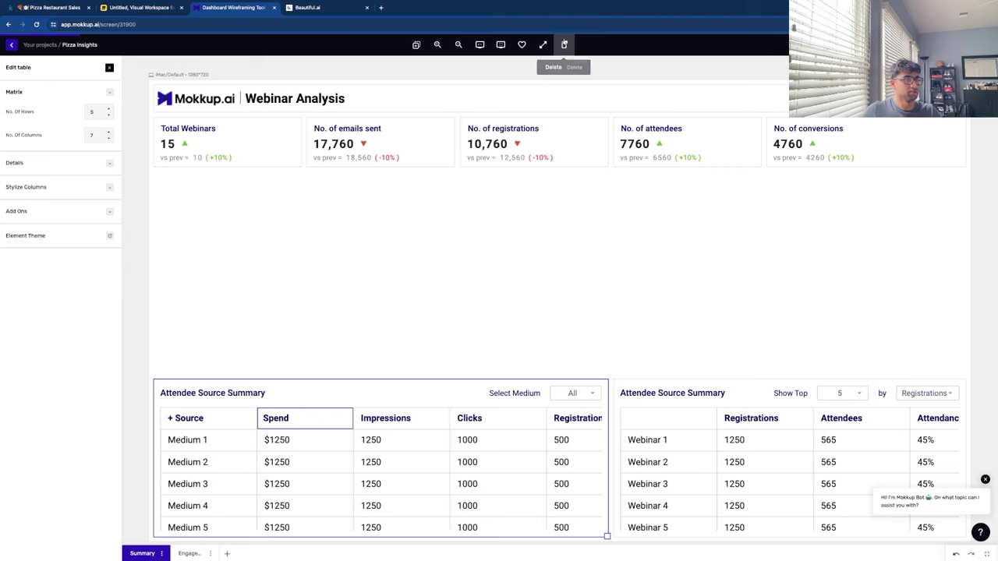
{"action": "left_click", "coordinate": [553, 45]}
{"action": "left_click", "coordinate": [643, 394]}
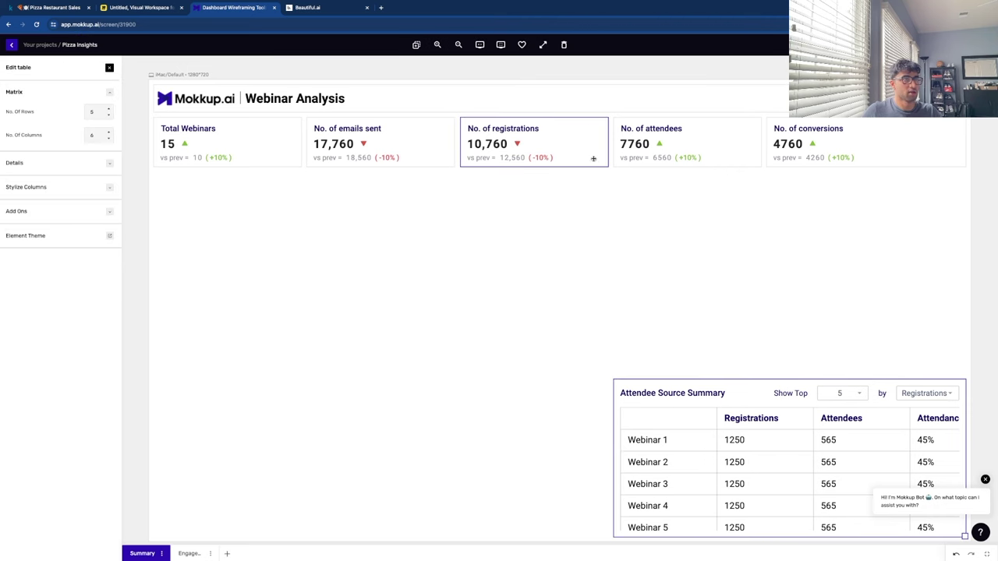
{"action": "left_click", "coordinate": [563, 45]}
Change the dashboard header title to "Plato's Pizza Performance Insights".
{"action": "left_click", "coordinate": [187, 99]}
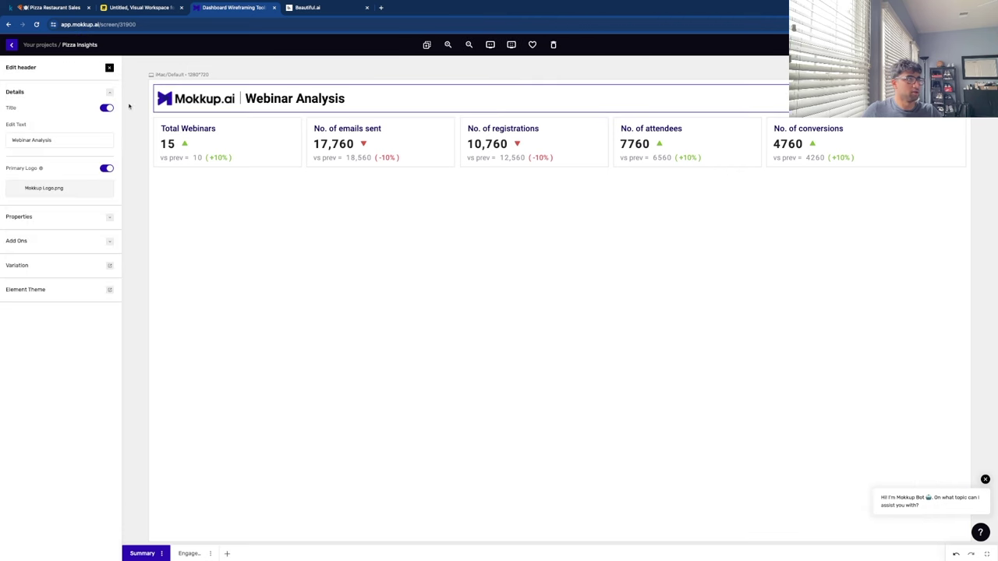
{"action": "triple_click", "coordinate": [68, 142]}
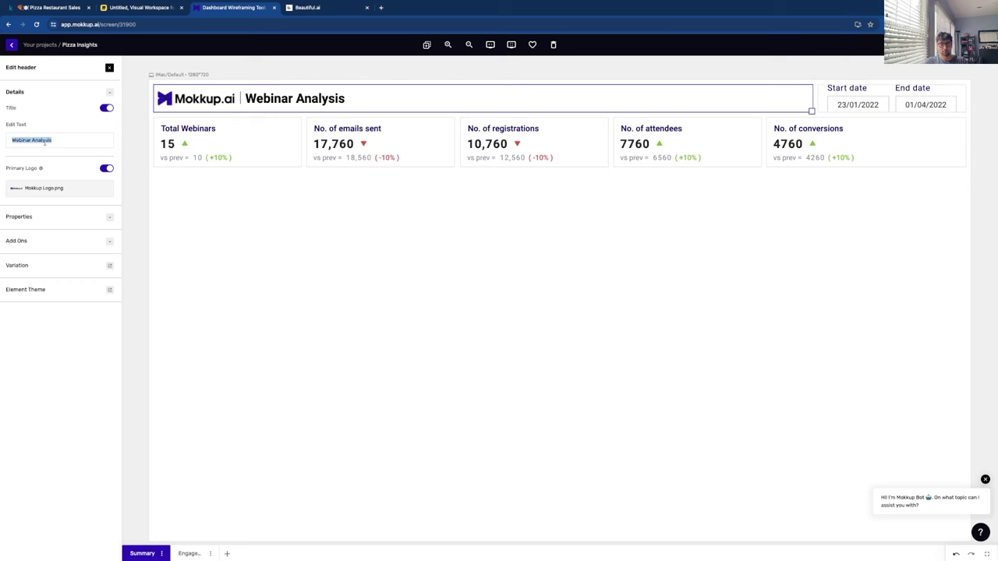
{"action": "type", "text": "Plat's p"}
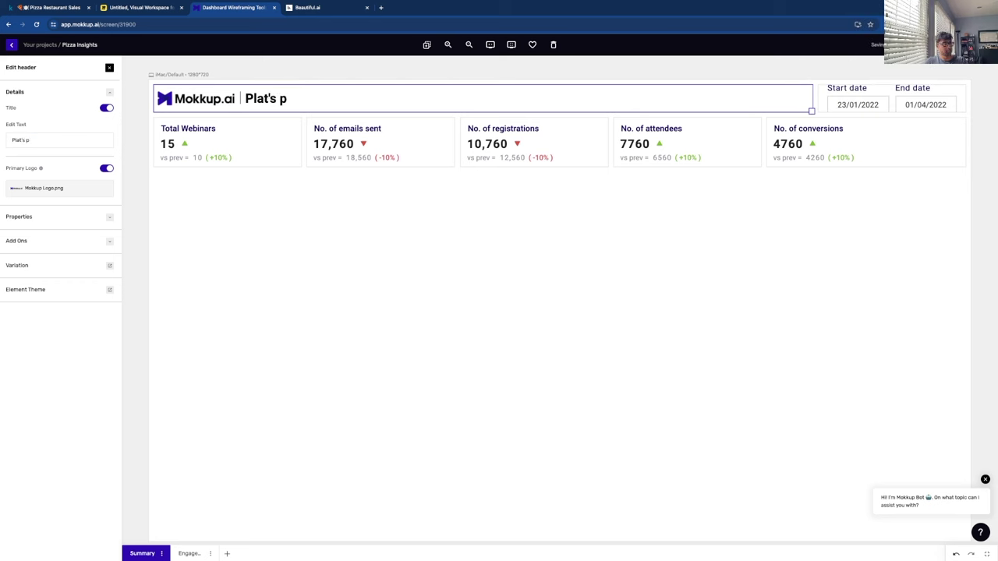
{"action": "key", "text": "BackSpace"}
{"action": "type", "text": "P"}
{"action": "key", "text": "BackSpace"}
{"action": "key", "text": "BackSpace"}
{"action": "key", "text": "BackSpace"}
{"action": "type", "text": "o"}
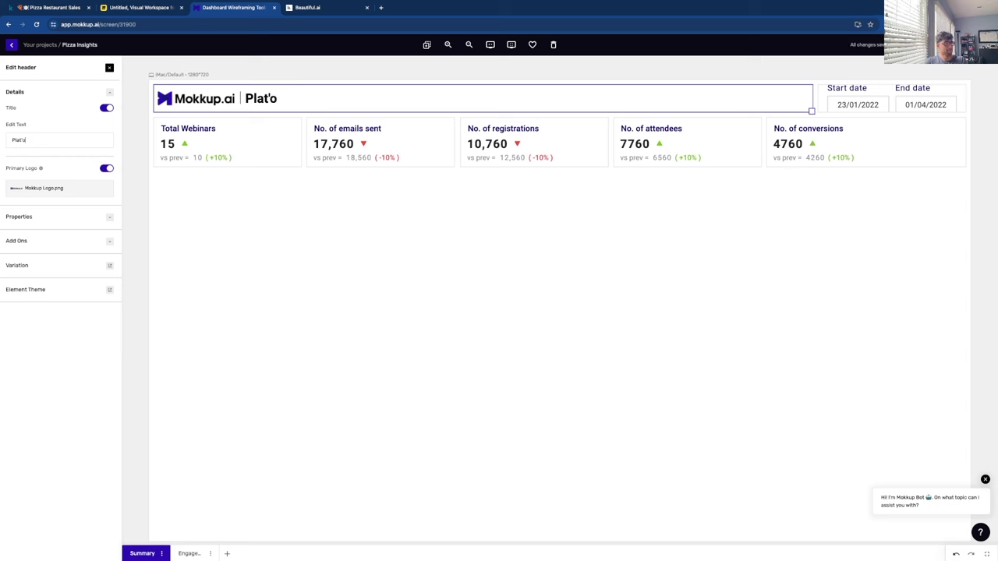
{"action": "key", "text": "BackSpace"}
{"action": "key", "text": "BackSpace"}
{"action": "type", "text": "o's Pizz"}
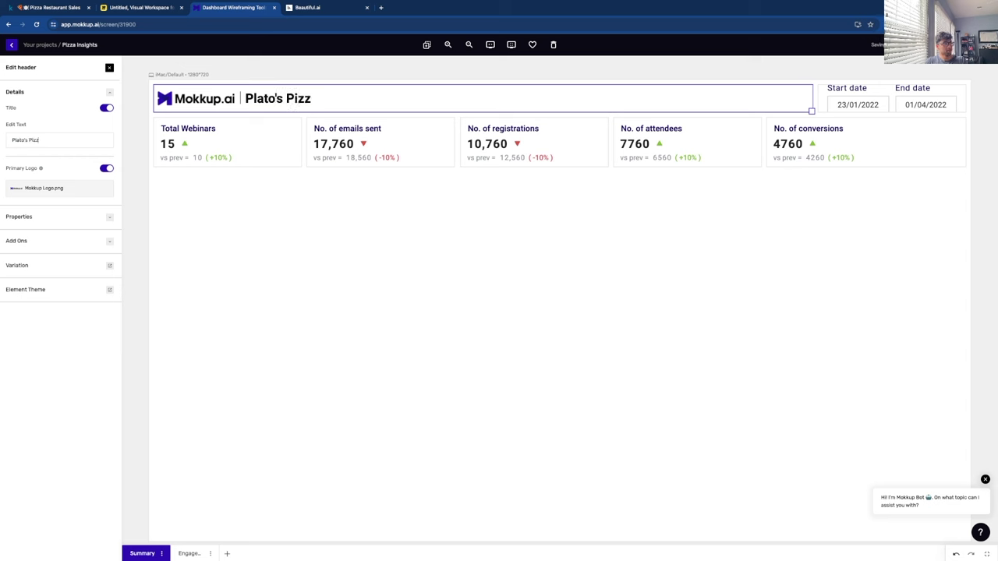
{"action": "type", "text": "a Performanc"}
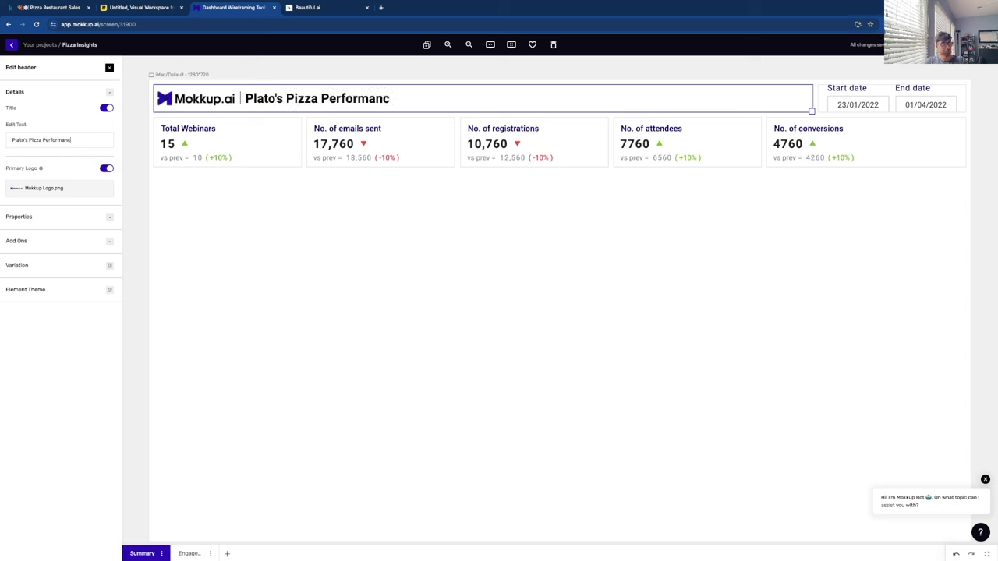
{"action": "type", "text": "e Insights"}
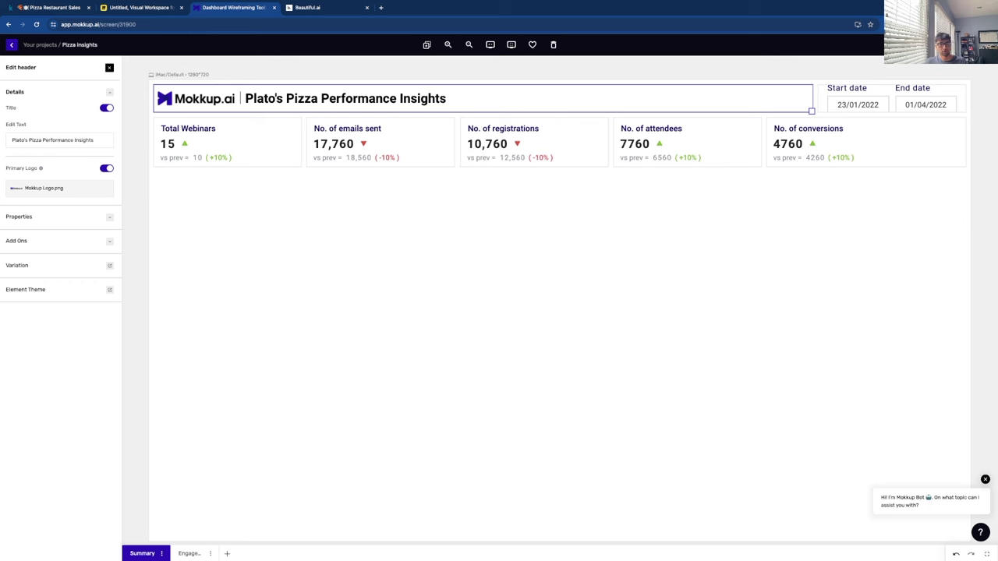
Retitle the Total Webinars KPI card as "Total Sales Revenue".
{"action": "left_click", "coordinate": [195, 146]}
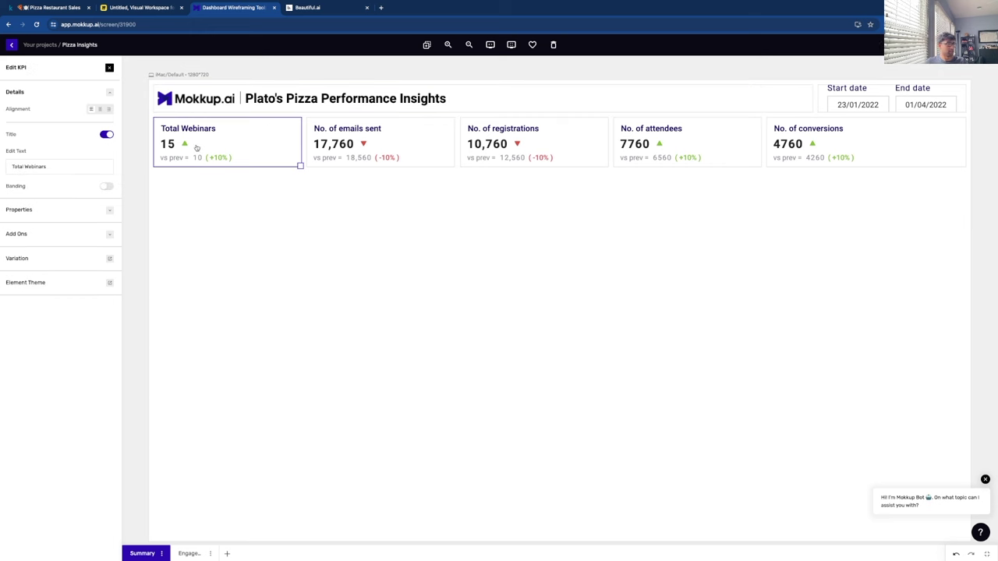
{"action": "triple_click", "coordinate": [37, 165]}
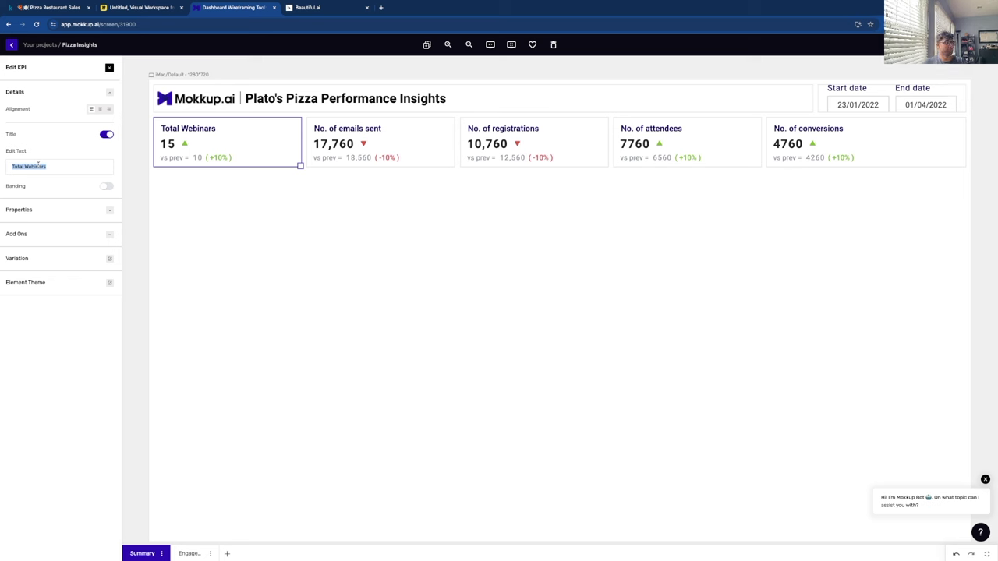
{"action": "type", "text": "To"}
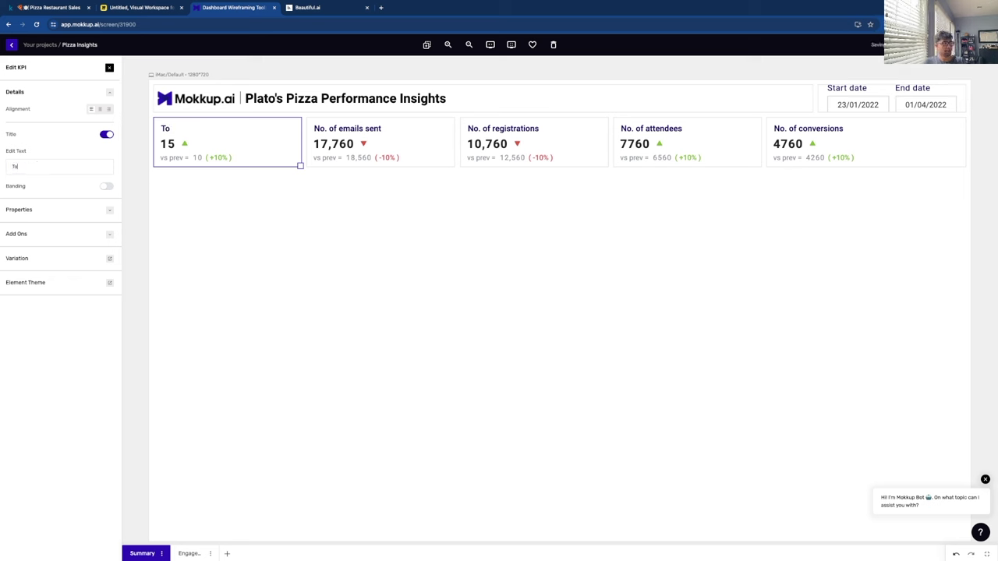
{"action": "type", "text": "tal Sales Revenue"}
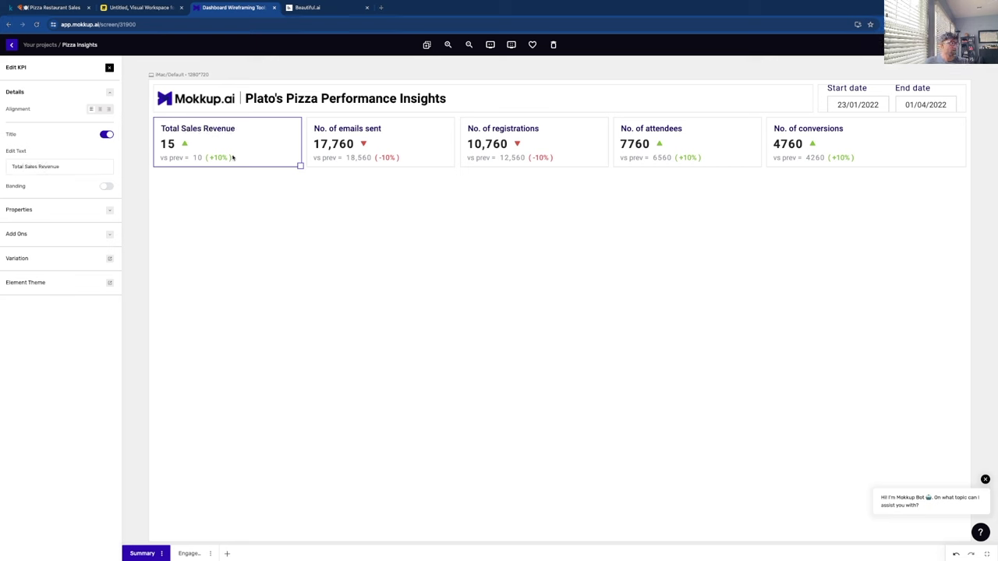
Set the Total Sales Revenue card's measured value to $12,500 and its previous-period value to $11,574.
{"action": "left_click", "coordinate": [107, 212]}
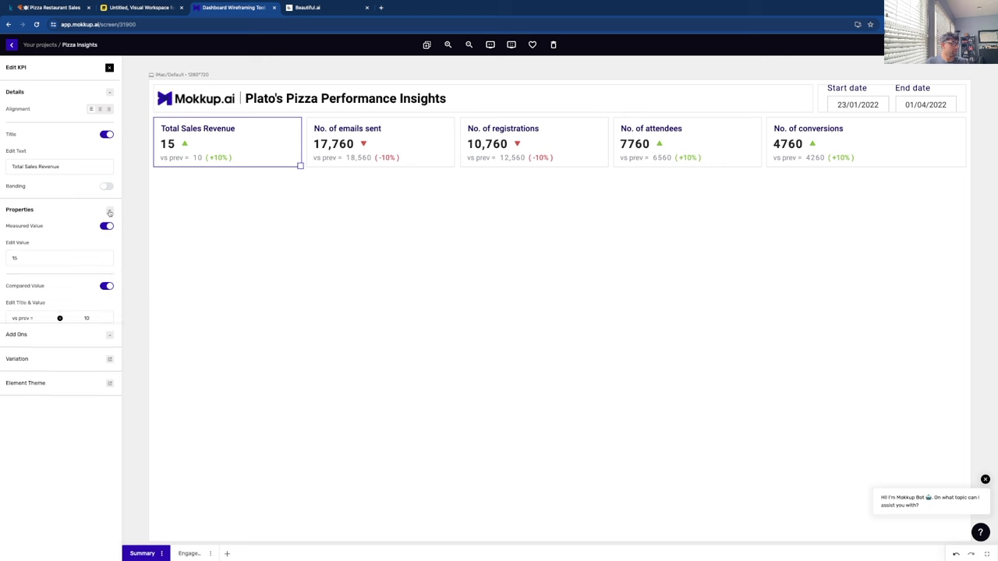
{"action": "double_click", "coordinate": [64, 259]}
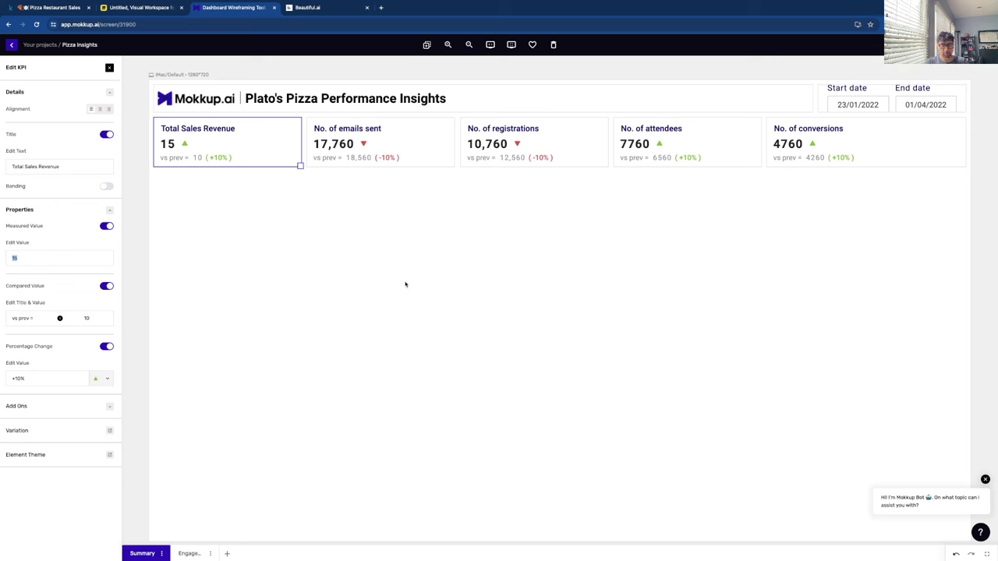
{"action": "type", "text": "$12,"}
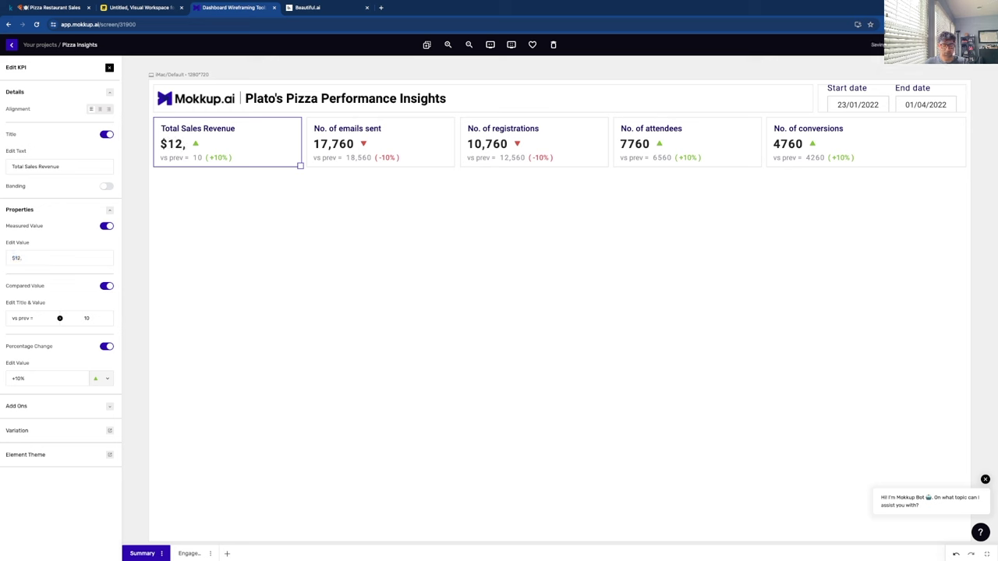
{"action": "type", "text": "500"}
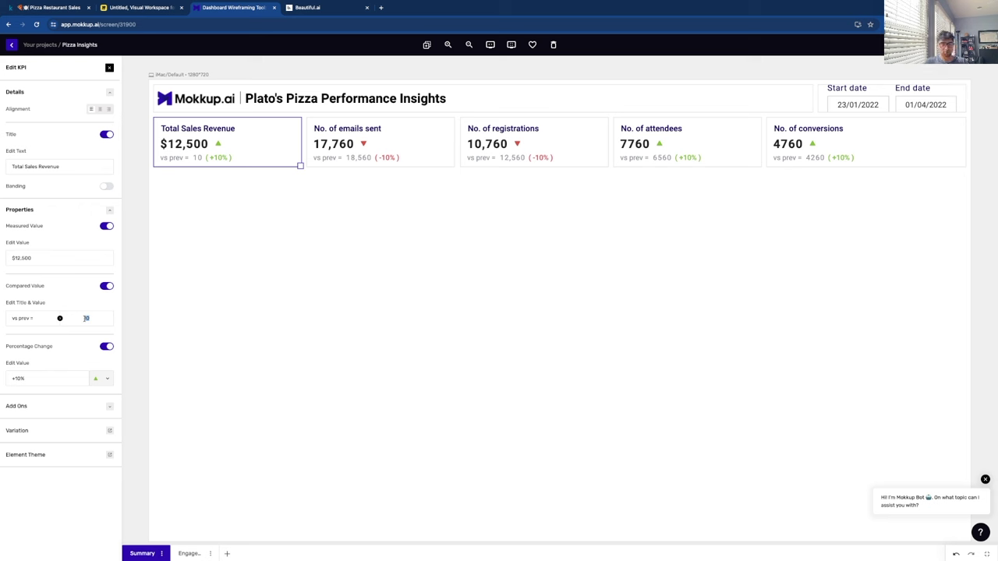
{"action": "key", "text": "BackSpace"}
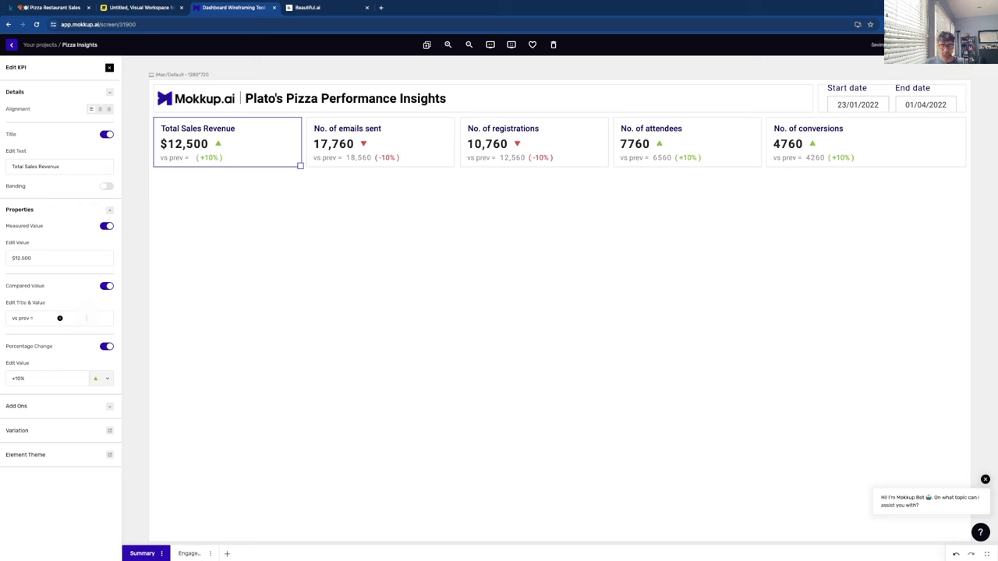
{"action": "type", "text": "$11,574"}
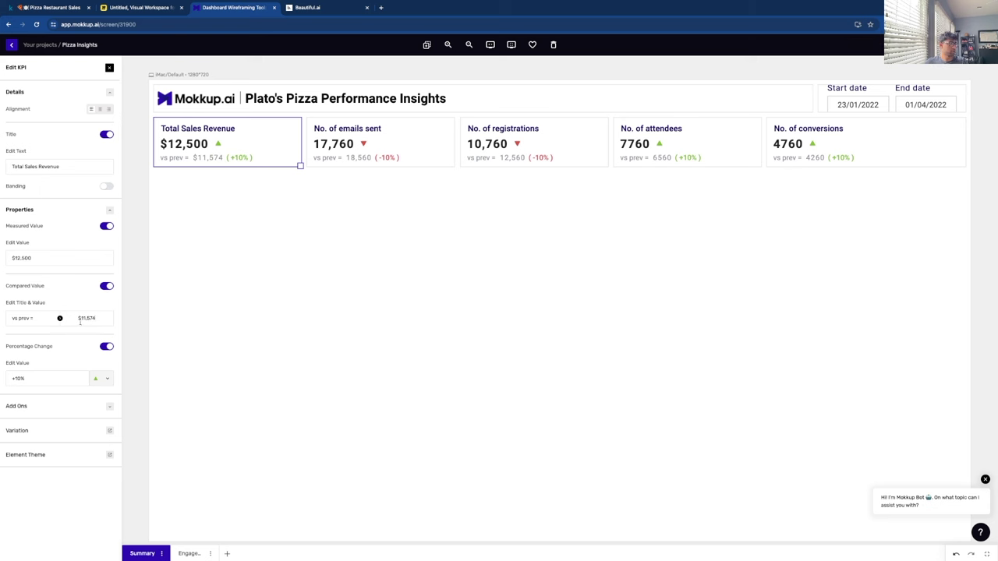
Set the Total Sales Revenue card's percentage change to +8%.
{"action": "triple_click", "coordinate": [56, 376]}
{"action": "type", "text": "+8"}
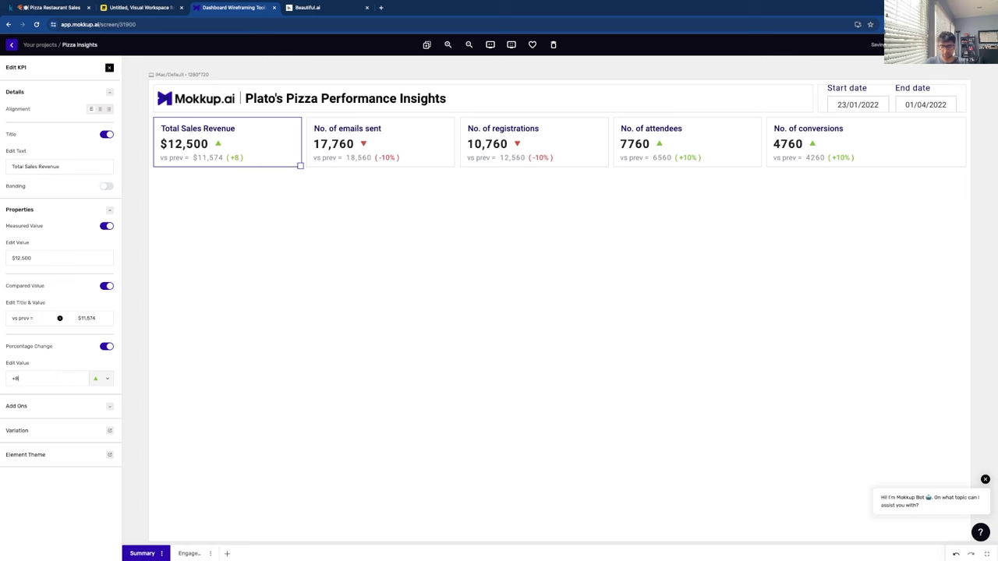
{"action": "left_click", "coordinate": [205, 320]}
Retitle the No. of emails sent KPI card as "Average Order Value (AOV)".
{"action": "left_click", "coordinate": [341, 148]}
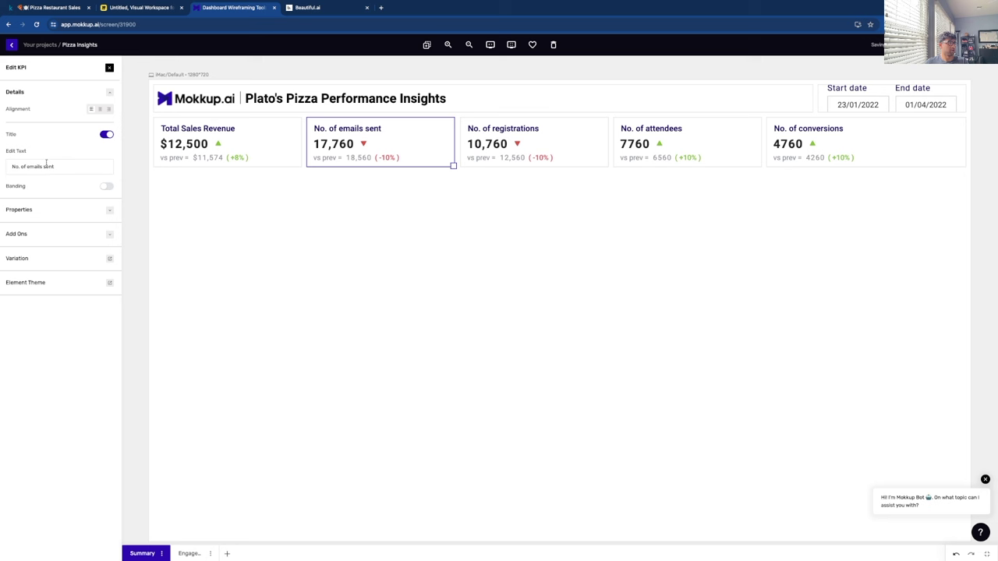
{"action": "triple_click", "coordinate": [46, 165]}
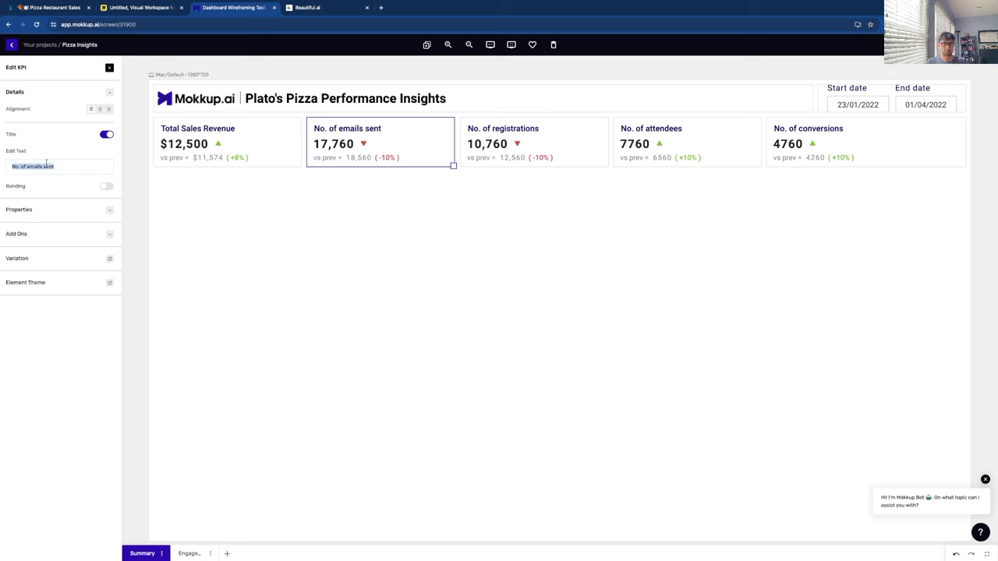
{"action": "type", "text": "Average"}
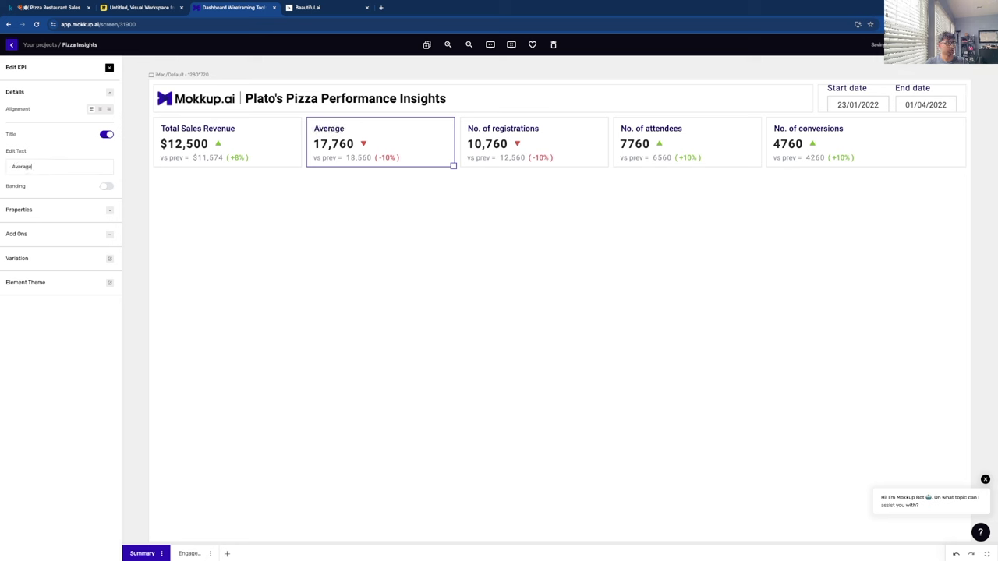
{"action": "type", "text": " Order Value (AOV)"}
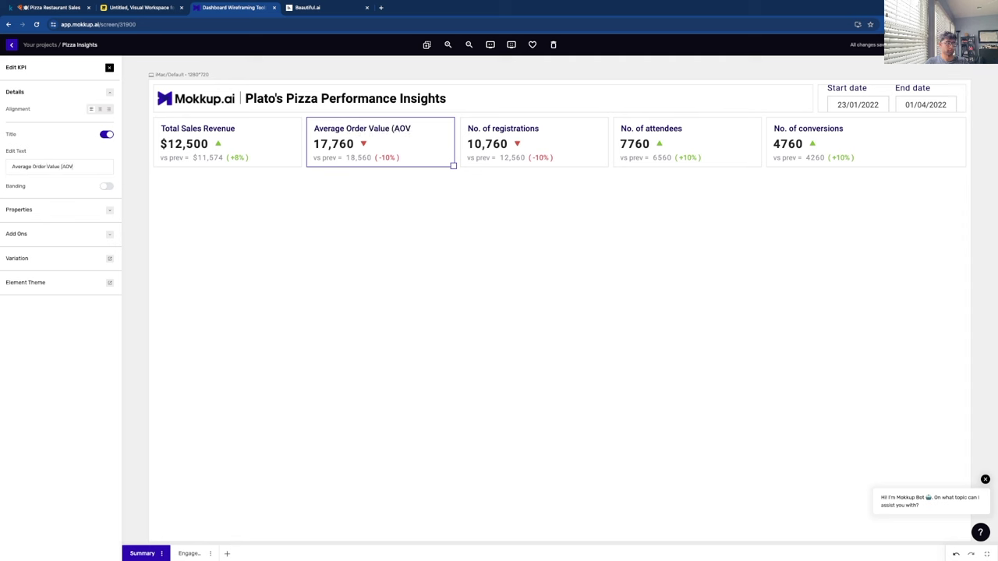
{"action": "key", "text": "Tab"}
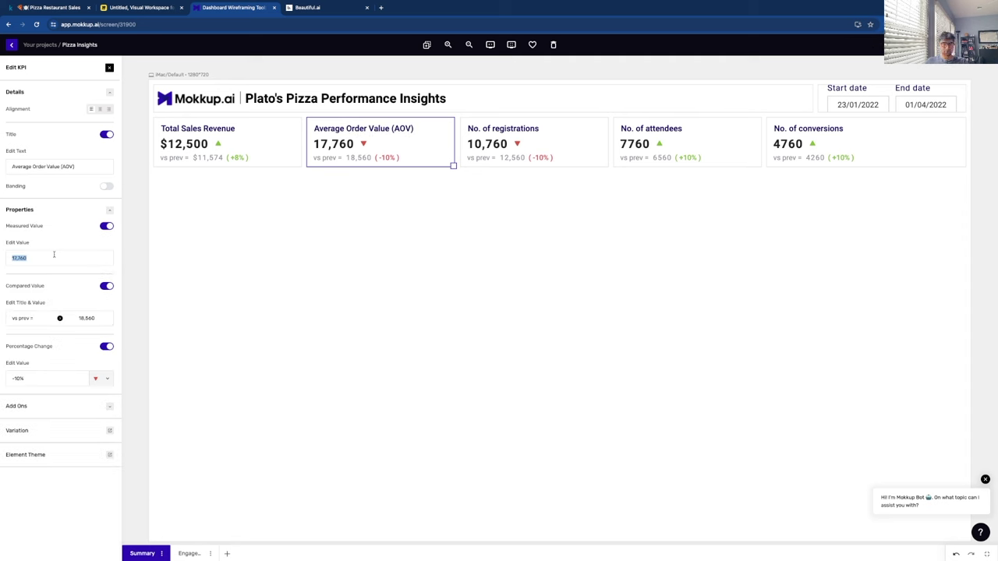
Set the Average Order Value card's measured value to $30 and its previous-period value to $28.57.
{"action": "type", "text": "$30"}
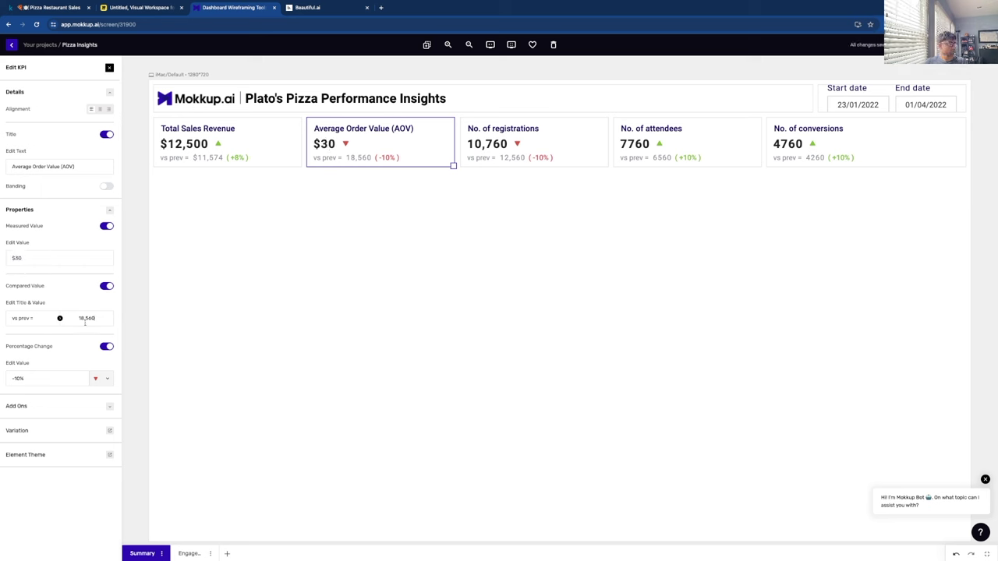
{"action": "double_click", "coordinate": [85, 320]}
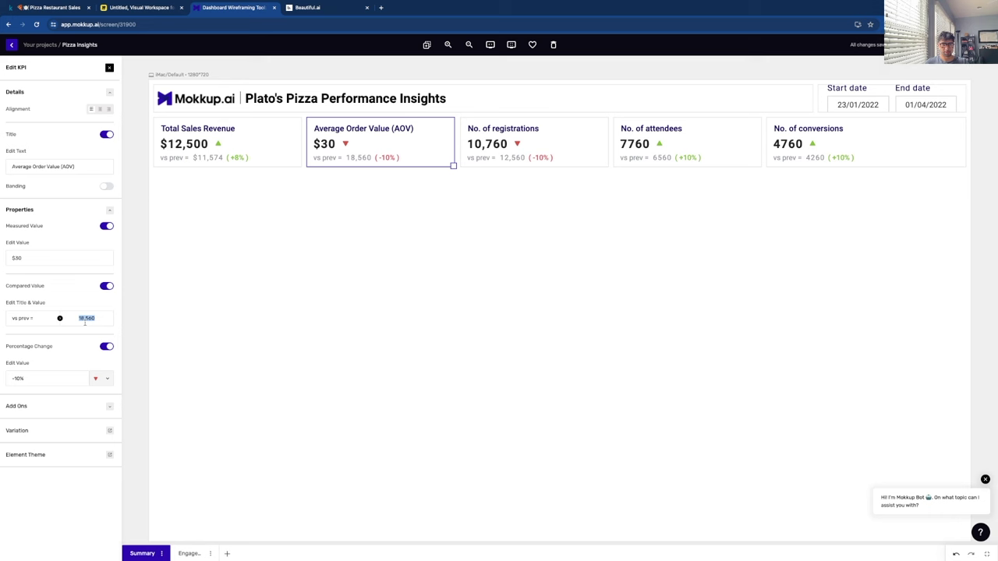
{"action": "type", "text": "2"}
{"action": "key", "text": "BackSpace"}
{"action": "type", "text": "$"}
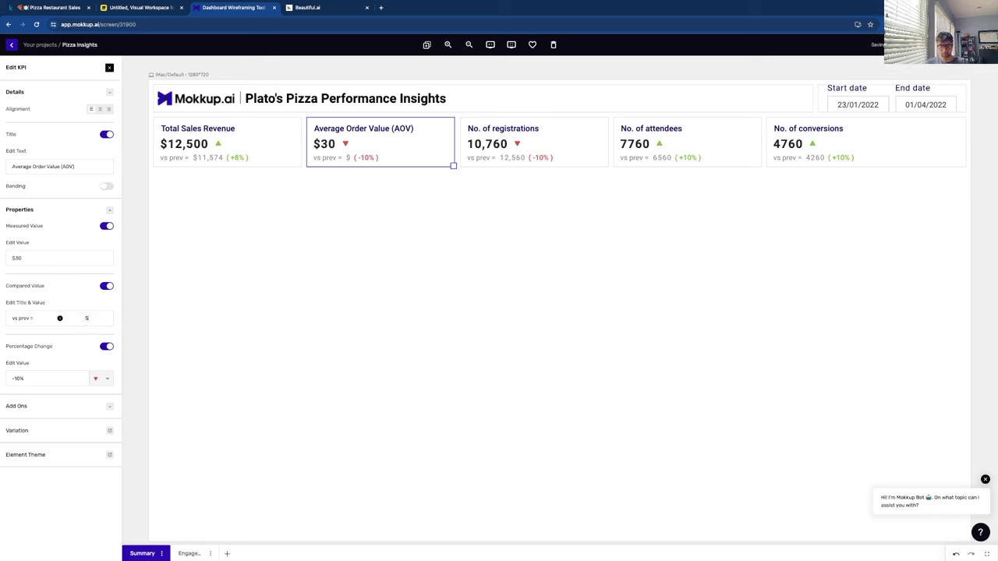
{"action": "type", "text": "28.57 ("}
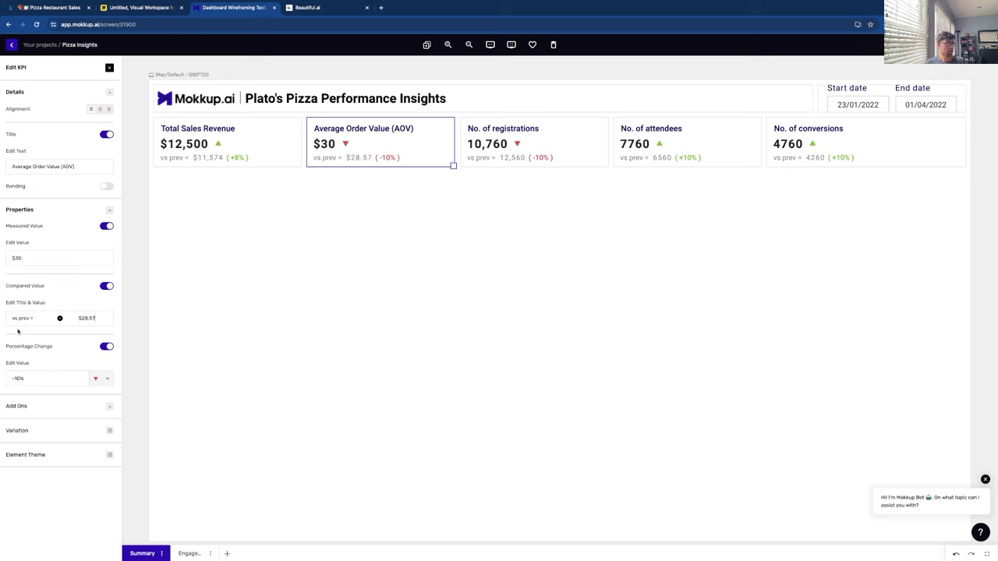
Set the Average Order Value card's percentage change to +5% with the green upward indicator.
{"action": "type", "text": "+5%"}
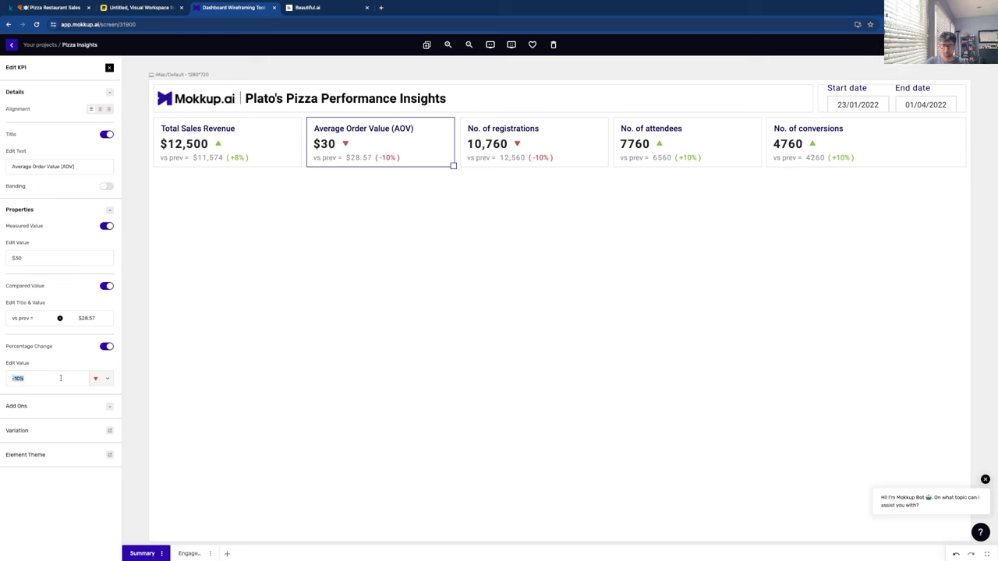
{"action": "left_click", "coordinate": [96, 379]}
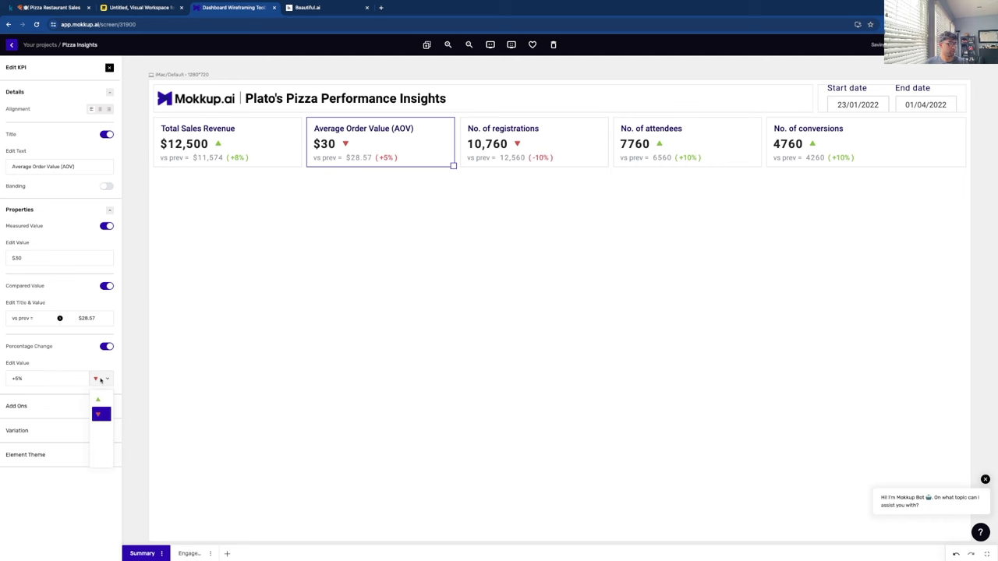
{"action": "left_click", "coordinate": [98, 399]}
{"action": "left_click", "coordinate": [370, 328]}
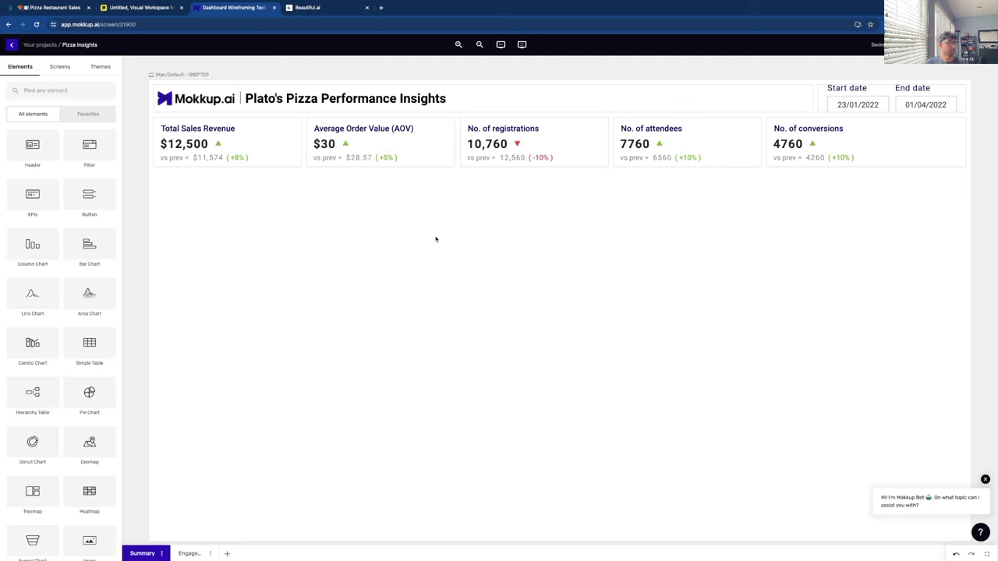
Retitle the No. of registrations KPI card as "No. of Pizza Sold".
{"action": "left_click", "coordinate": [506, 131]}
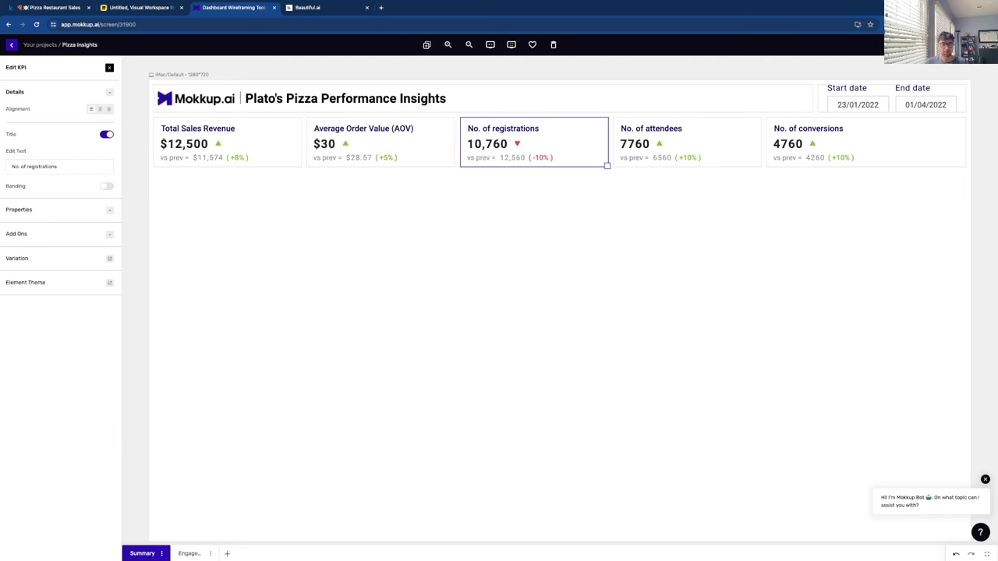
{"action": "left_click", "coordinate": [509, 145]}
{"action": "triple_click", "coordinate": [32, 166]}
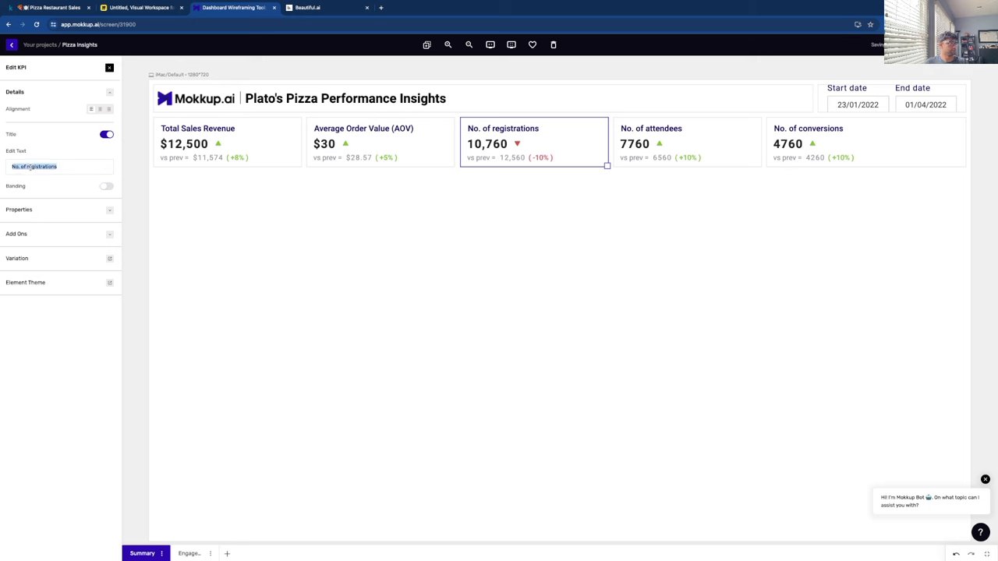
{"action": "left_click_drag", "start_coordinate": [58, 166], "coordinate": [30, 168]}
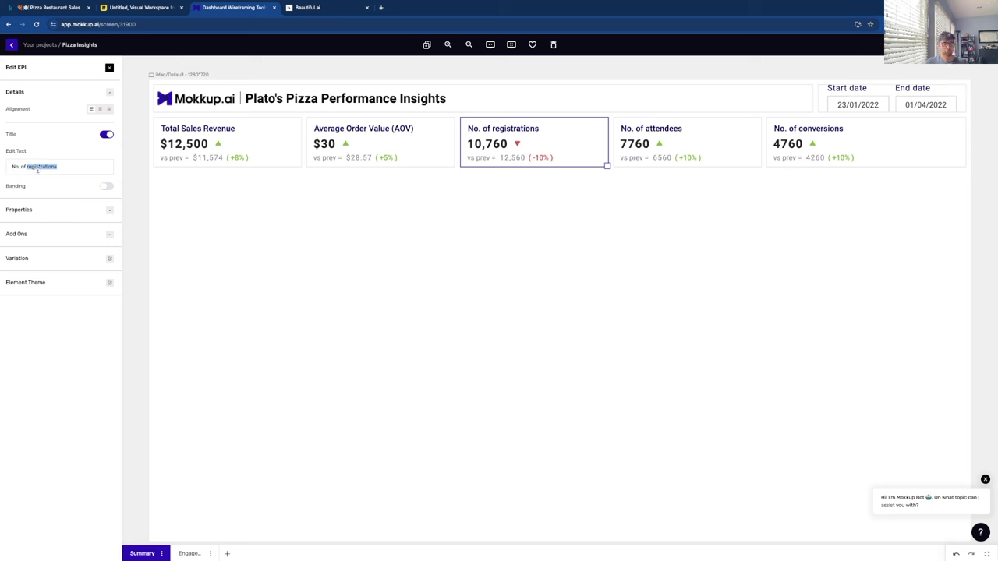
{"action": "type", "text": "Pizza Sold"}
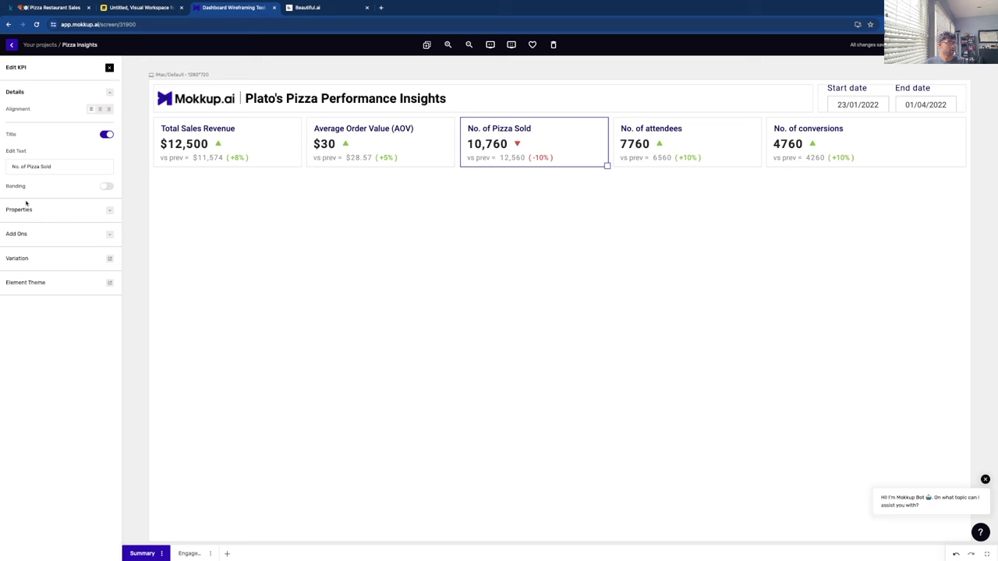
Set the No. of Pizza Sold card's measured value to "1,200 Pizzas".
{"action": "left_click", "coordinate": [107, 210]}
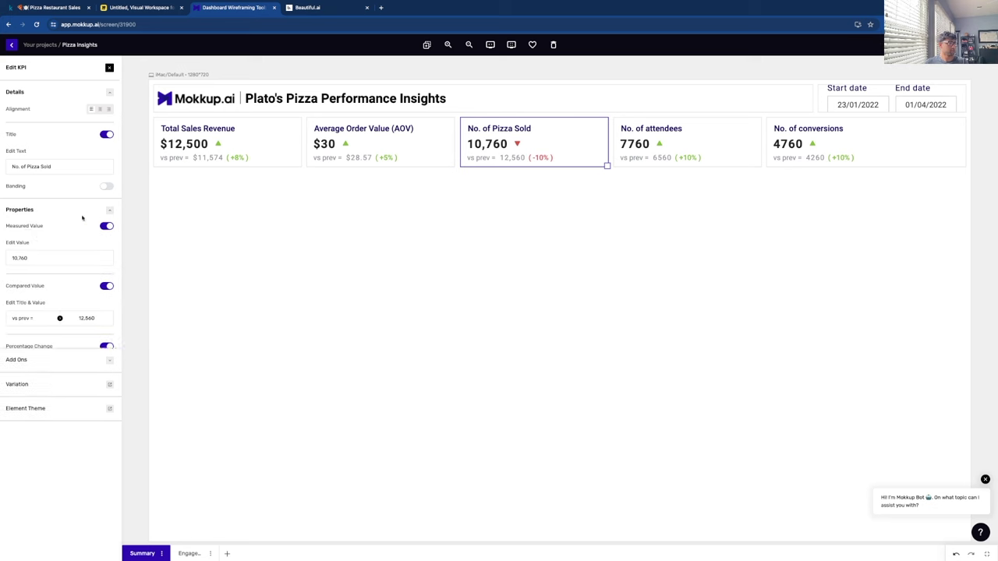
{"action": "double_click", "coordinate": [34, 261]}
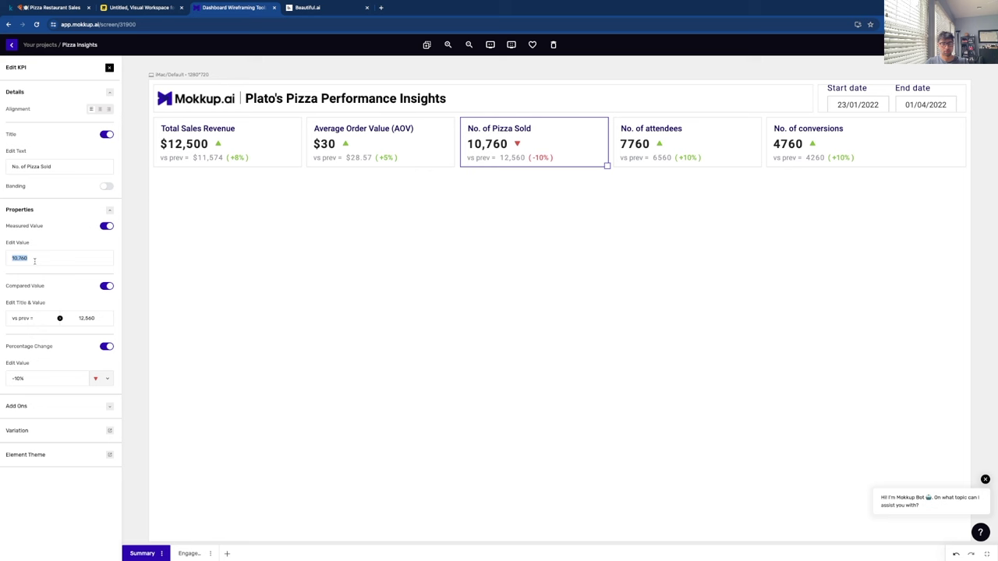
{"action": "type", "text": "1,2000"}
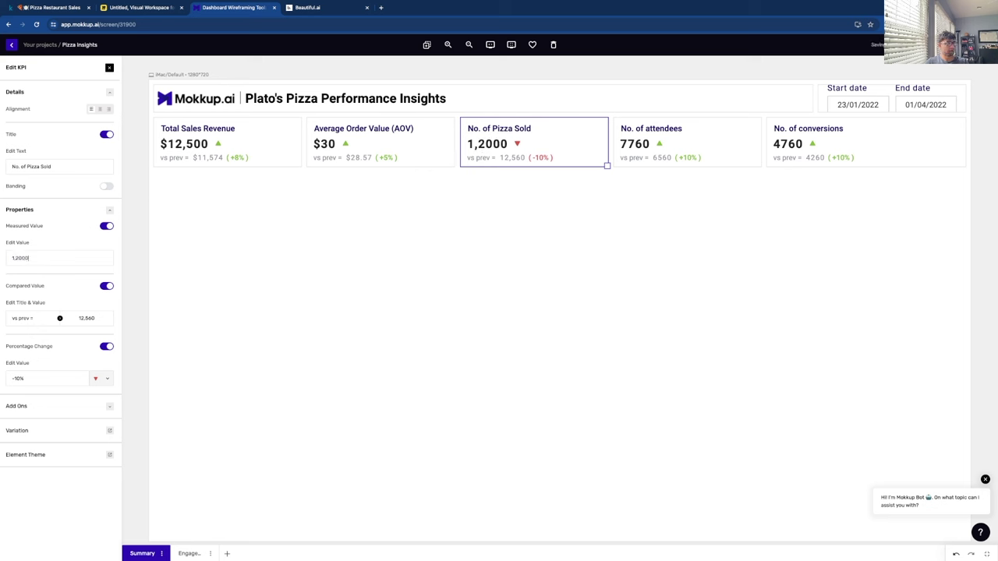
{"action": "key", "text": "BackSpace"}
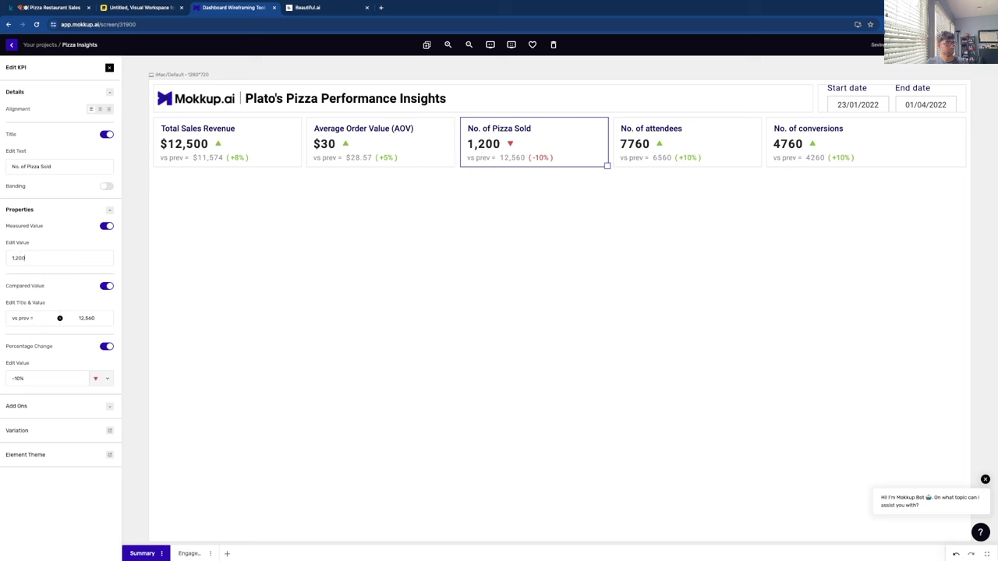
{"action": "type", "text": "p"}
{"action": "key", "text": "BackSpace"}
{"action": "type", "text": "Pizzas"}
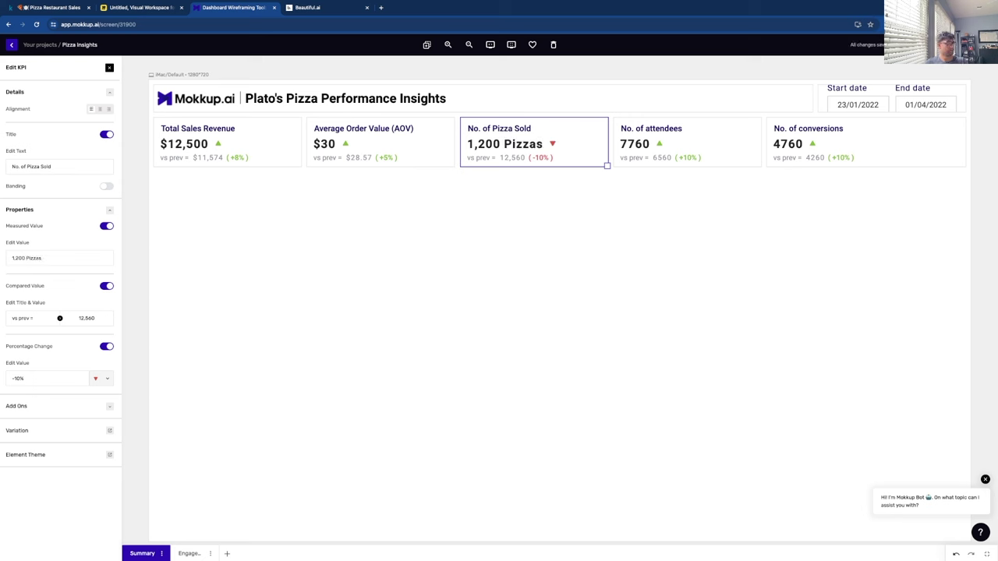
Set the No. of Pizza Sold card's previous-period value to 1,090 and its change to +10% with the green upward indicator.
{"action": "double_click", "coordinate": [86, 318]}
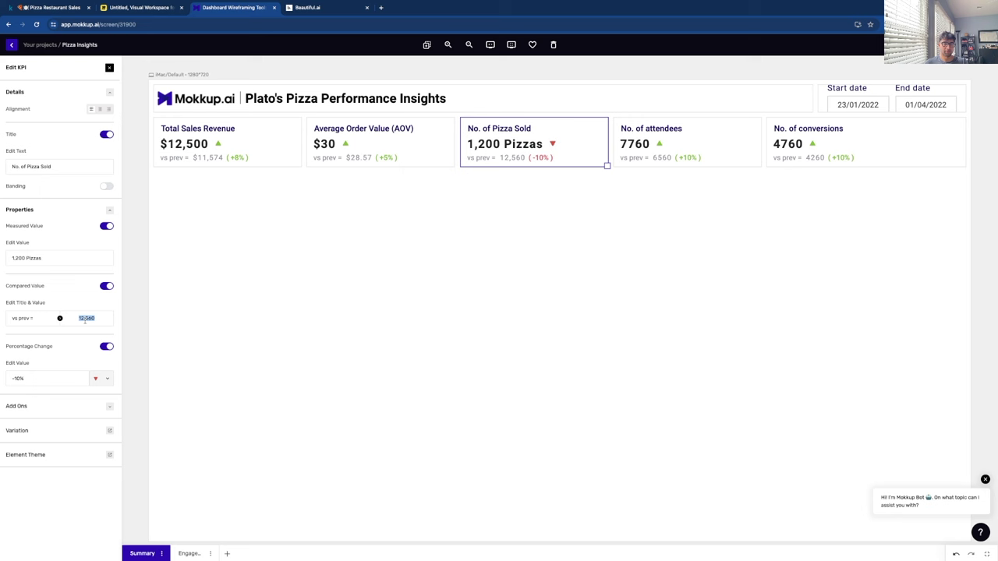
{"action": "type", "text": "1,"}
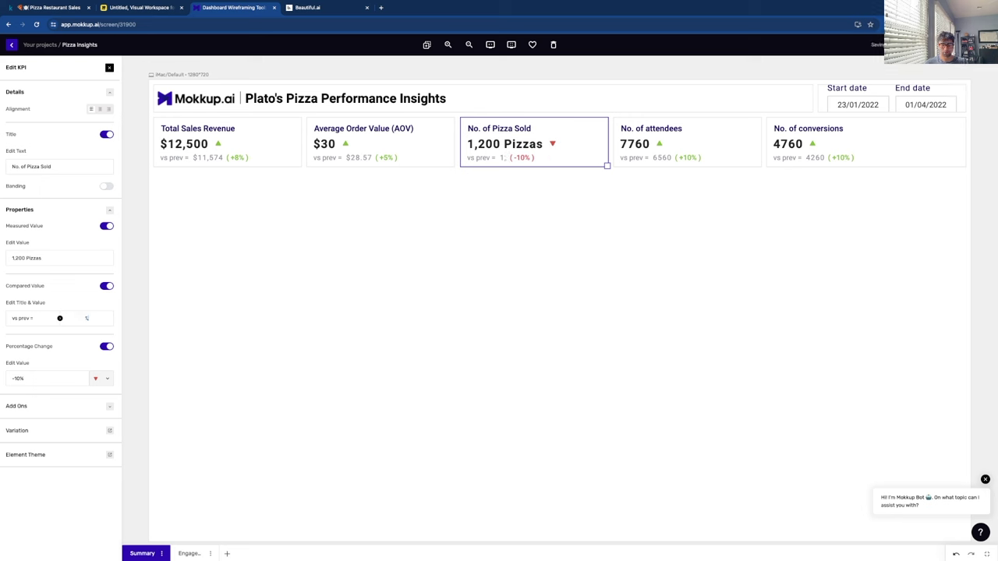
{"action": "type", "text": "090"}
{"action": "left_click", "coordinate": [106, 379]}
{"action": "left_click", "coordinate": [99, 407]}
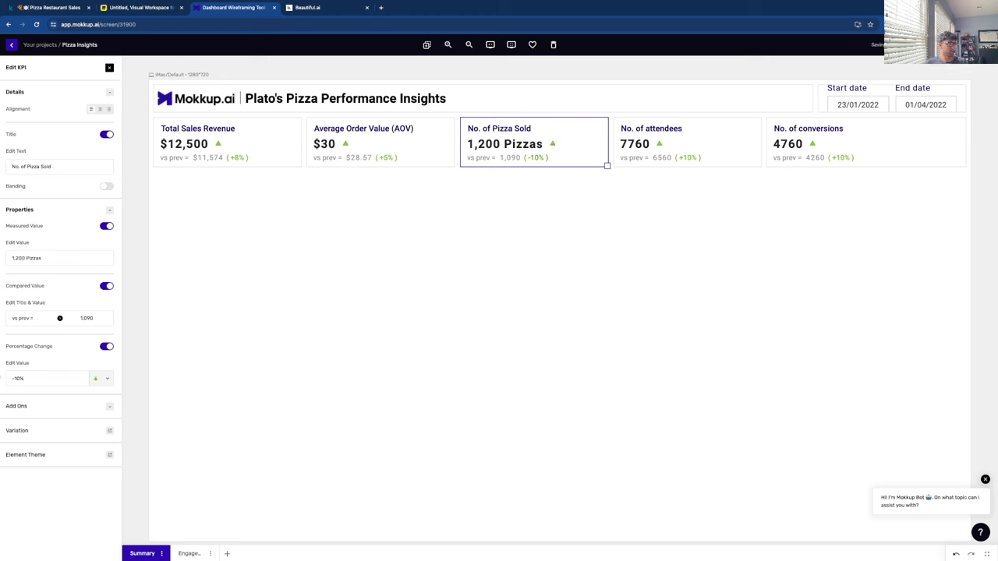
{"action": "key", "text": "BackSpace"}
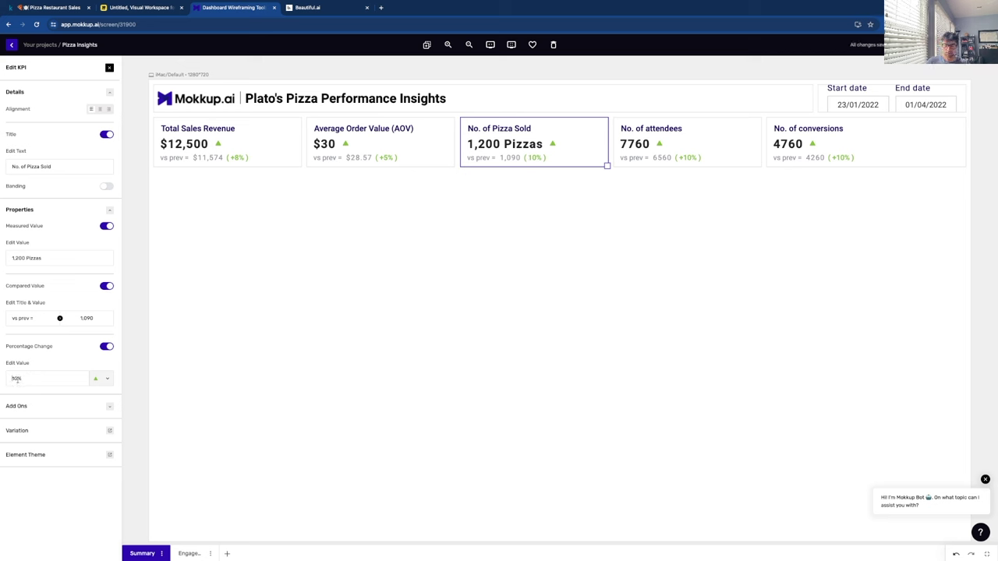
{"action": "type", "text": "+"}
Retitle the No. of attendees KPI card as "Peak Sales Hour".
{"action": "left_click", "coordinate": [675, 139]}
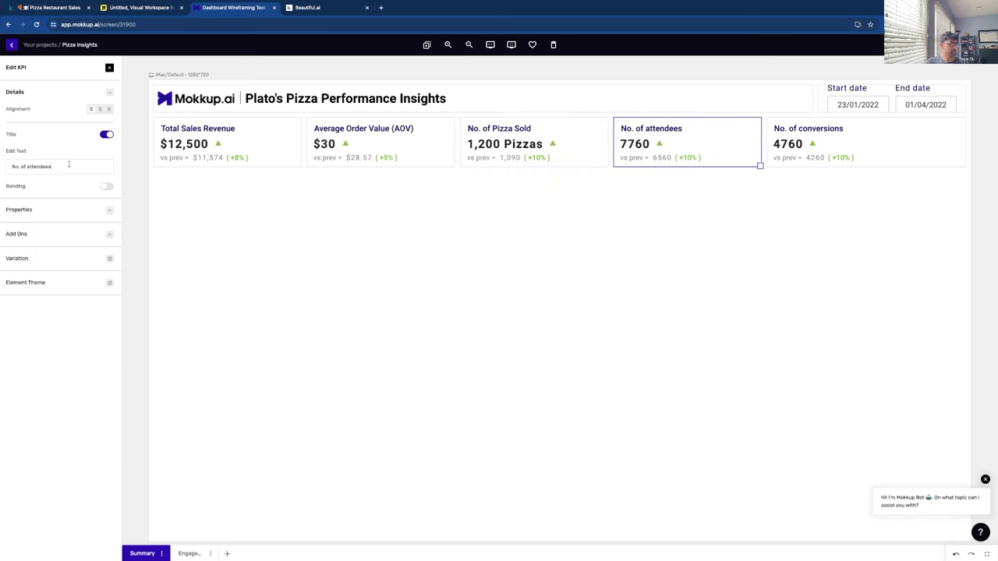
{"action": "triple_click", "coordinate": [69, 164]}
{"action": "type", "text": "pEA"}
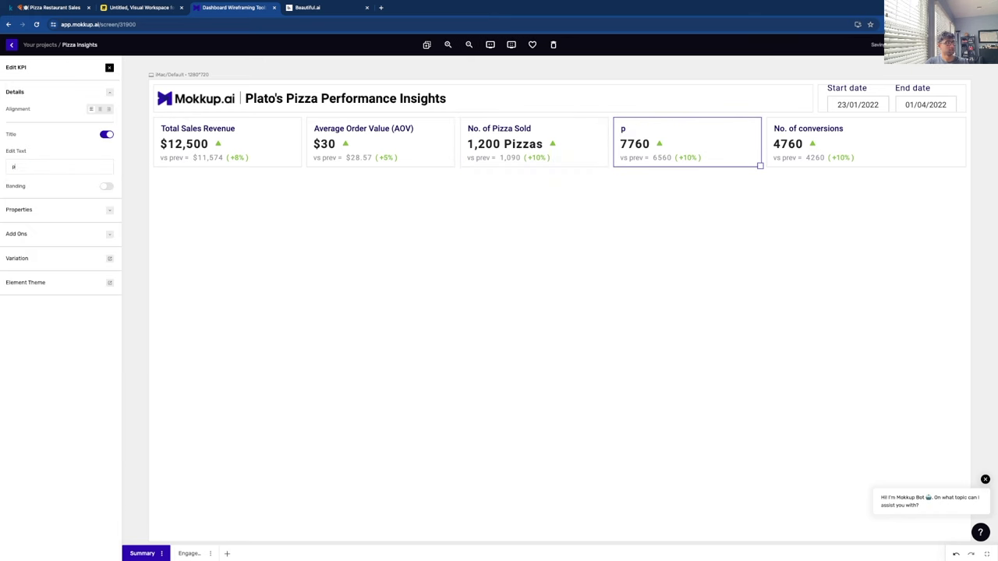
{"action": "type", "text": "Peak"}
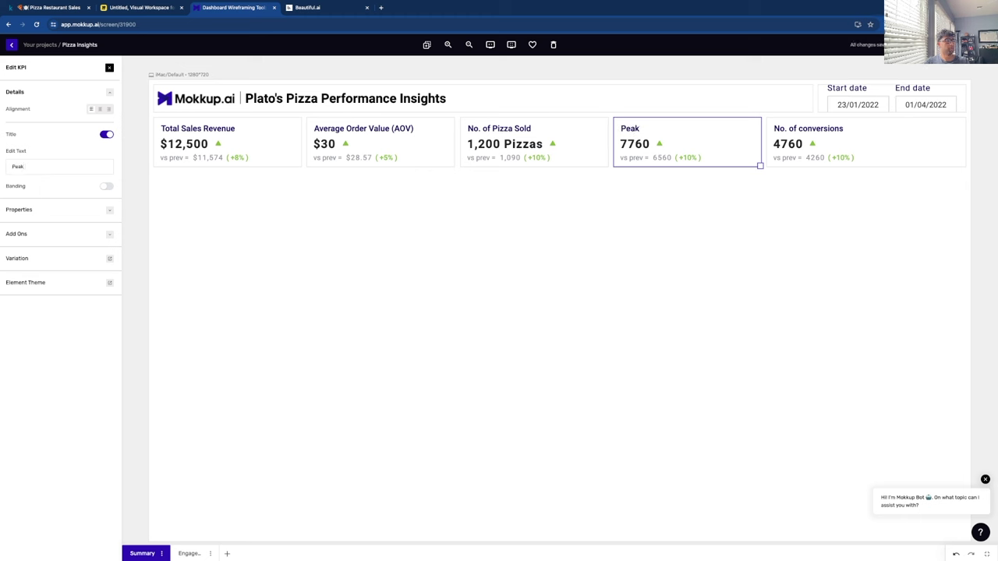
{"action": "type", "text": " S"}
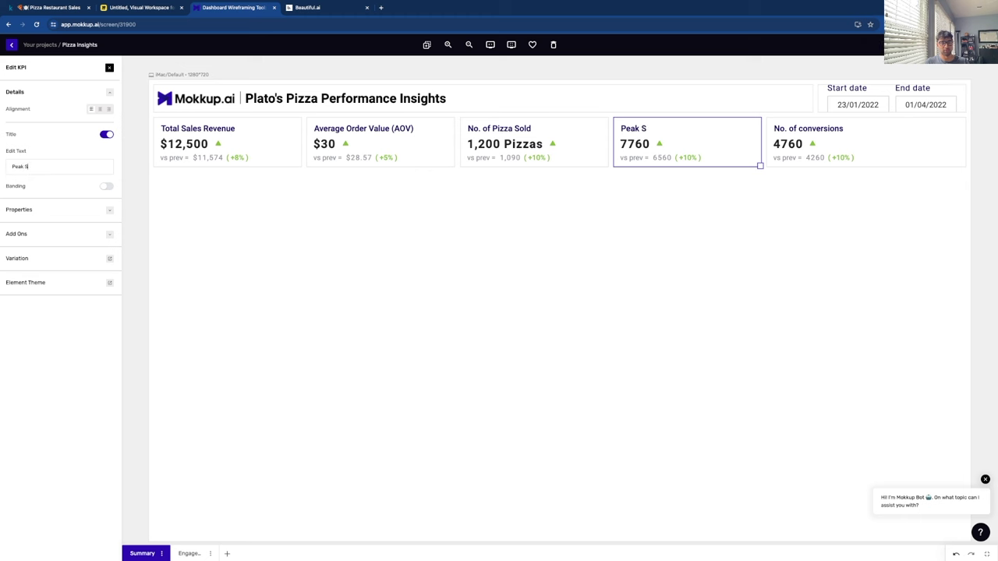
{"action": "type", "text": "ales Hour"}
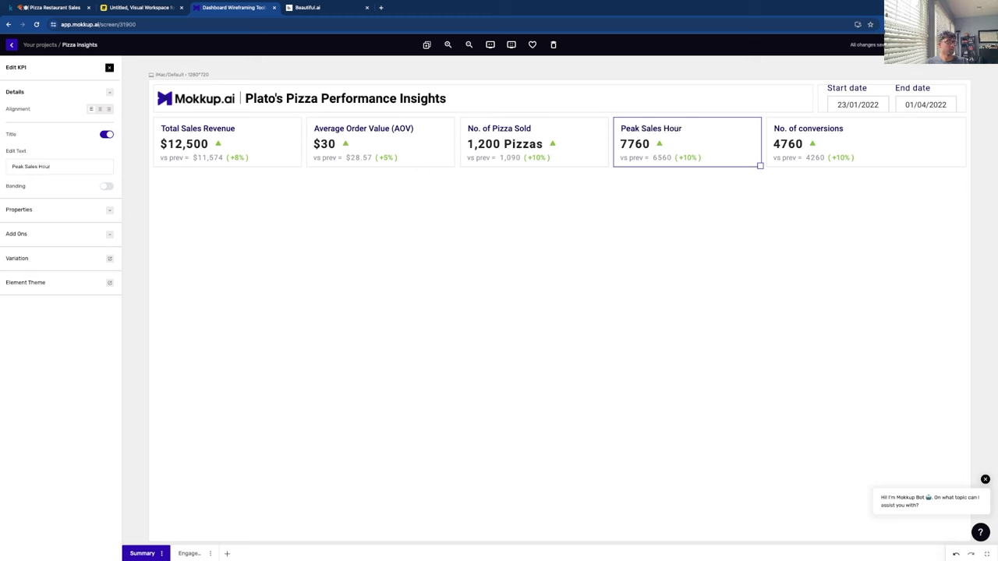
Set the Peak Sales Hour card's measured value to "7pm".
{"action": "left_click", "coordinate": [113, 210]}
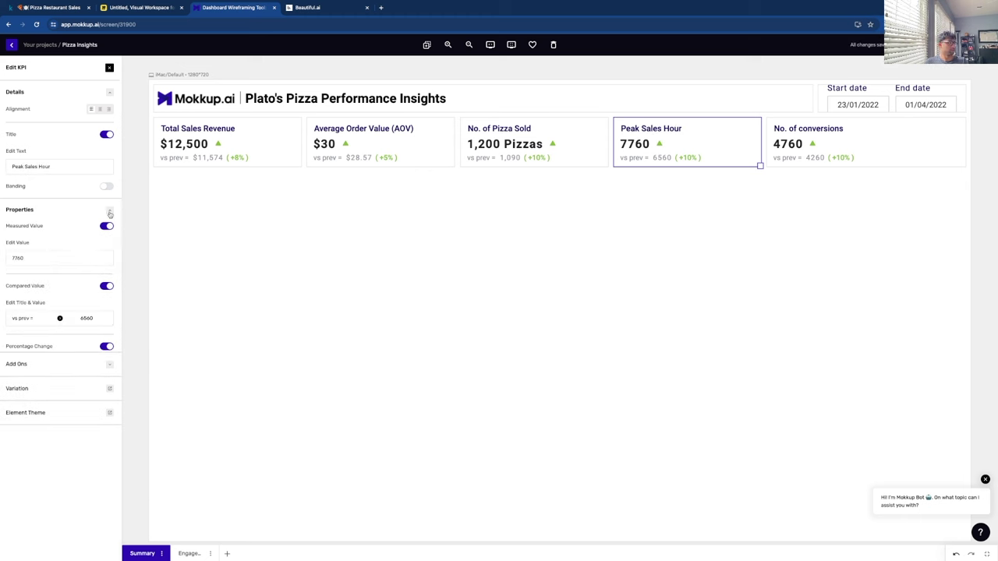
{"action": "double_click", "coordinate": [49, 261]}
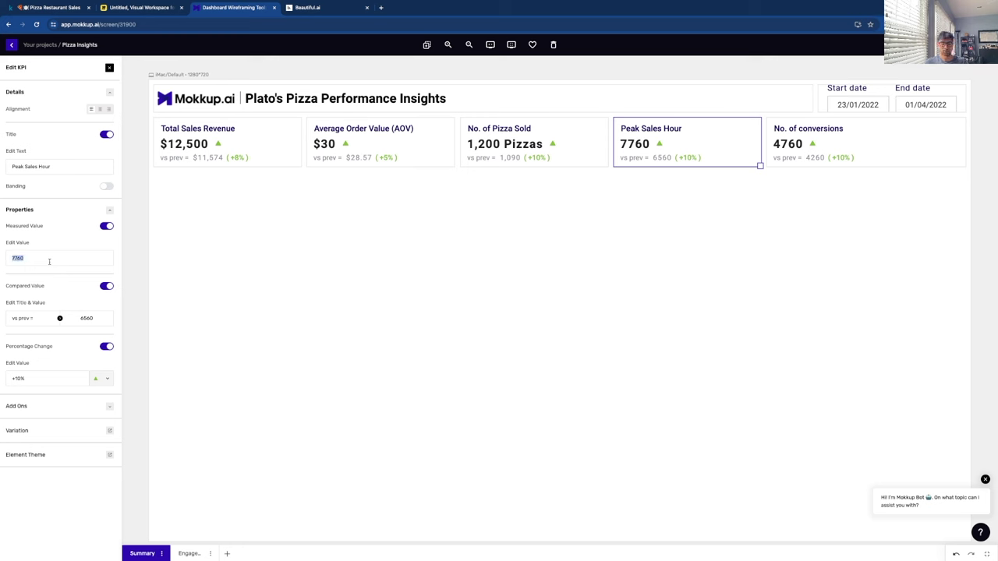
{"action": "type", "text": "7pm"}
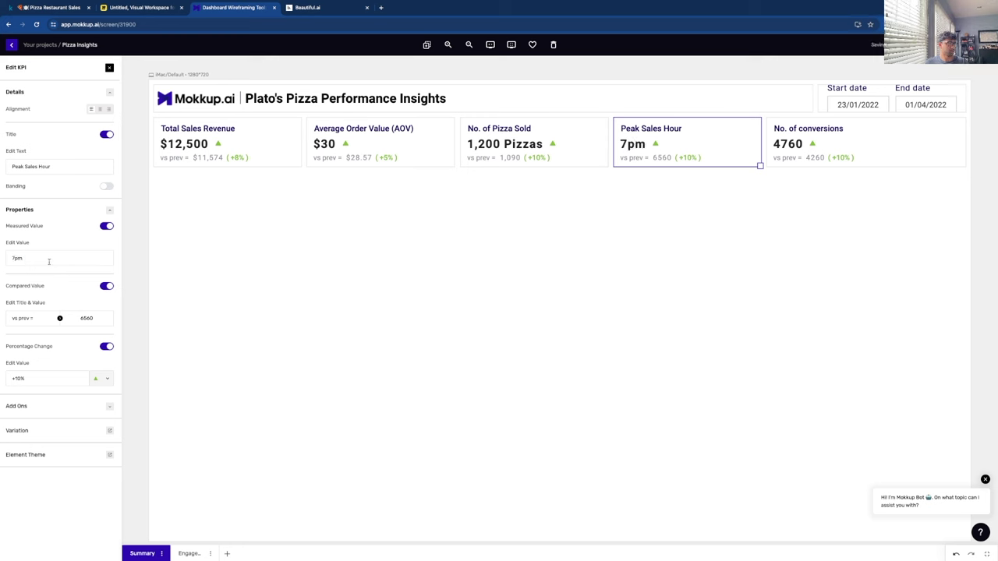
Set the Peak Sales Hour card's previous-period value to "6pm" and turn off its percentage change.
{"action": "double_click", "coordinate": [87, 319]}
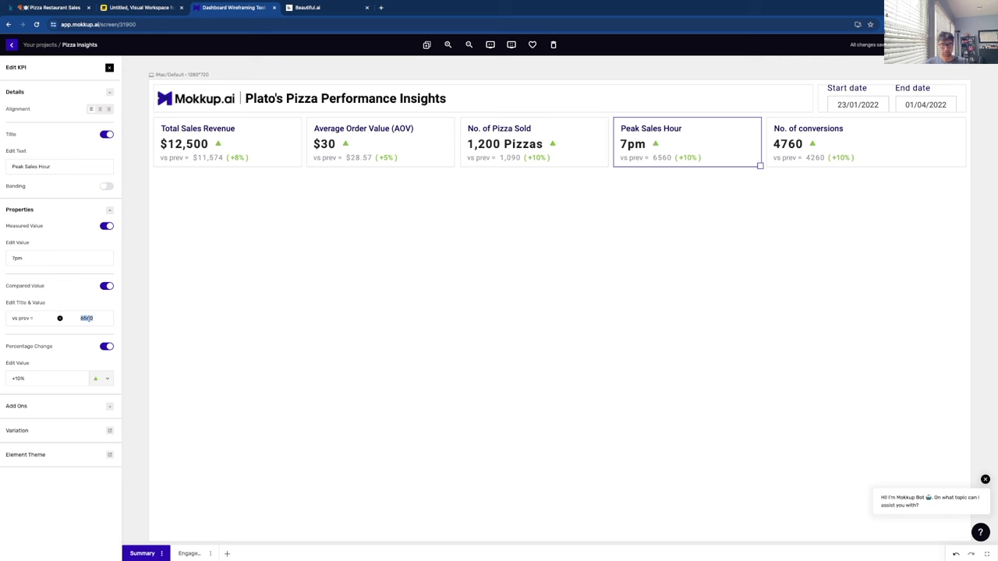
{"action": "type", "text": "6pm"}
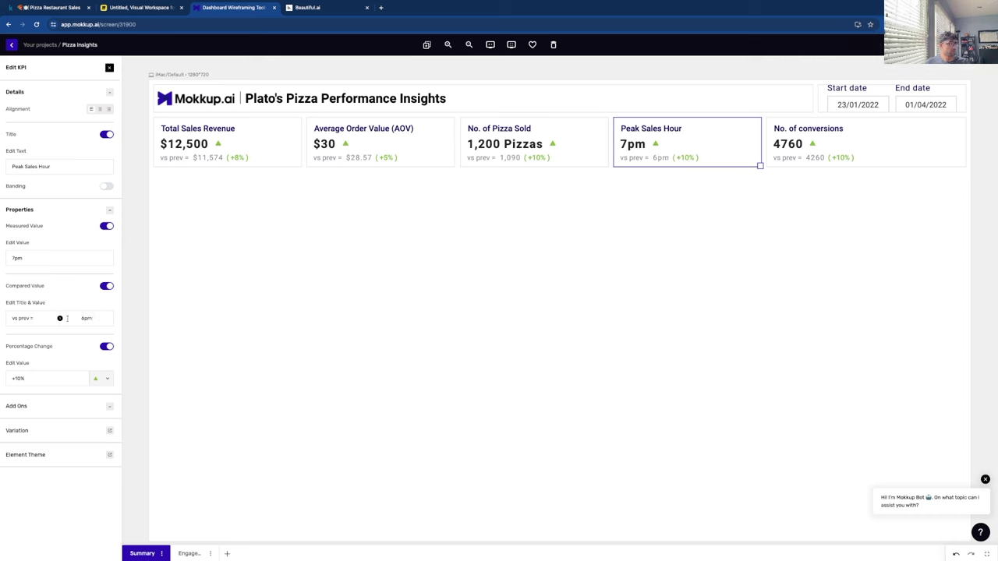
{"action": "left_click", "coordinate": [106, 348]}
Retitle the No. of conversions KPI card as "Best Selling Pizza".
{"action": "left_click", "coordinate": [766, 152]}
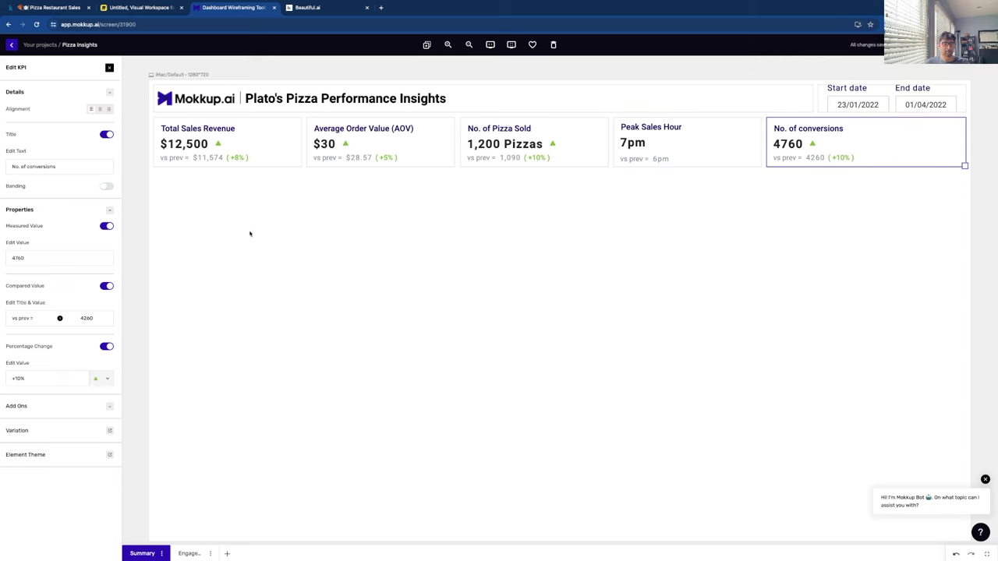
{"action": "double_click", "coordinate": [51, 167]}
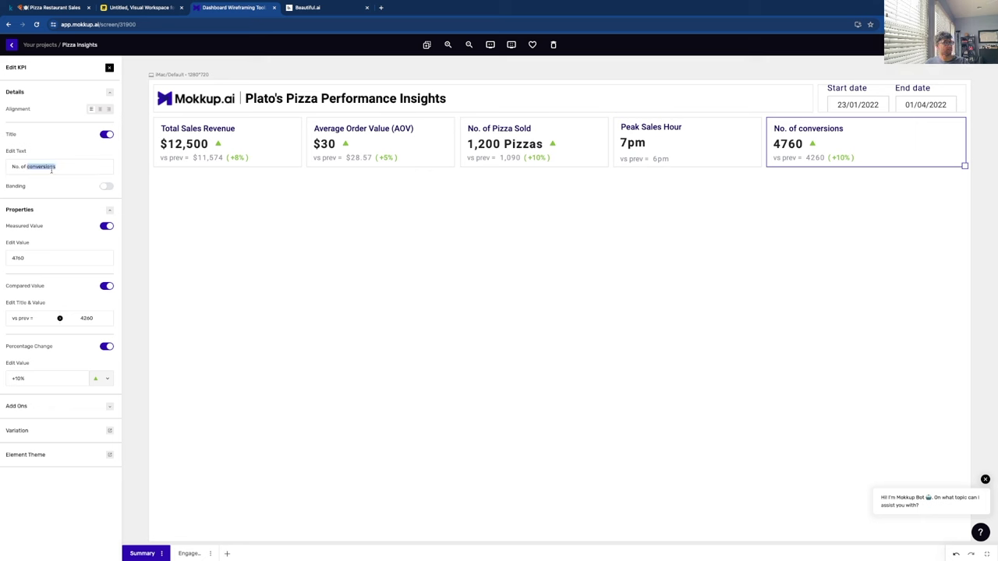
{"action": "triple_click", "coordinate": [50, 168]}
{"action": "type", "text": "Best"}
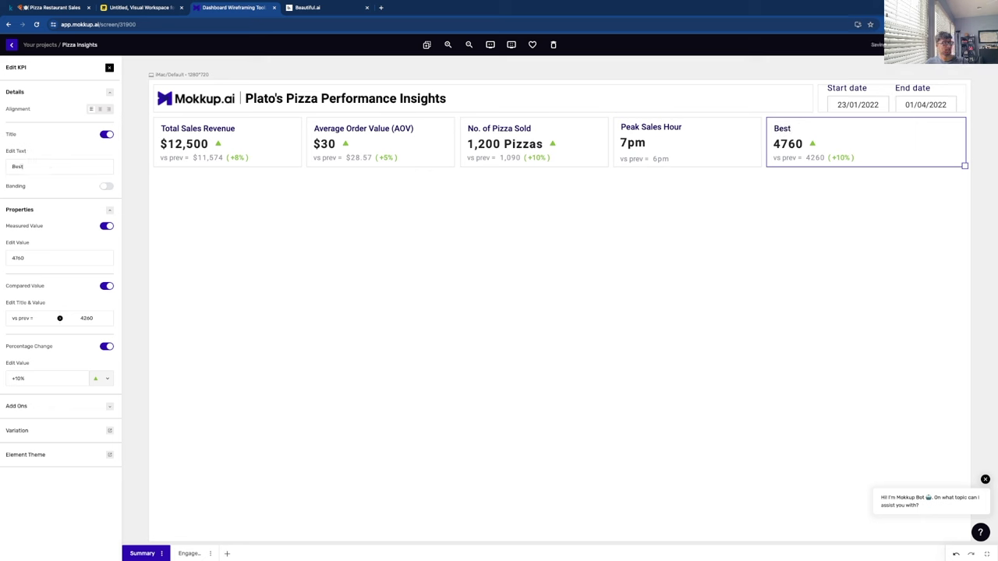
{"action": "type", "text": " Selling Piz"}
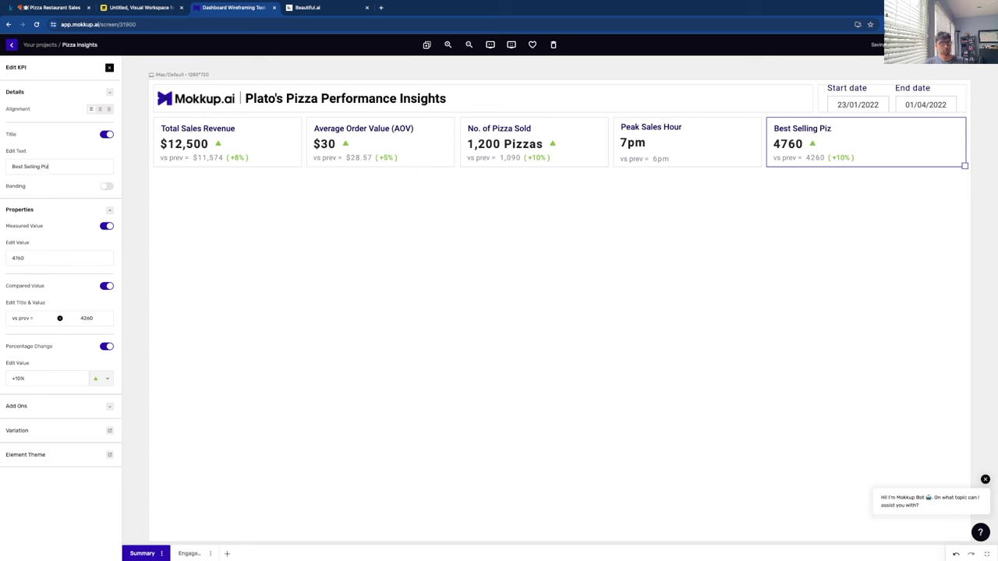
{"action": "type", "text": "za"}
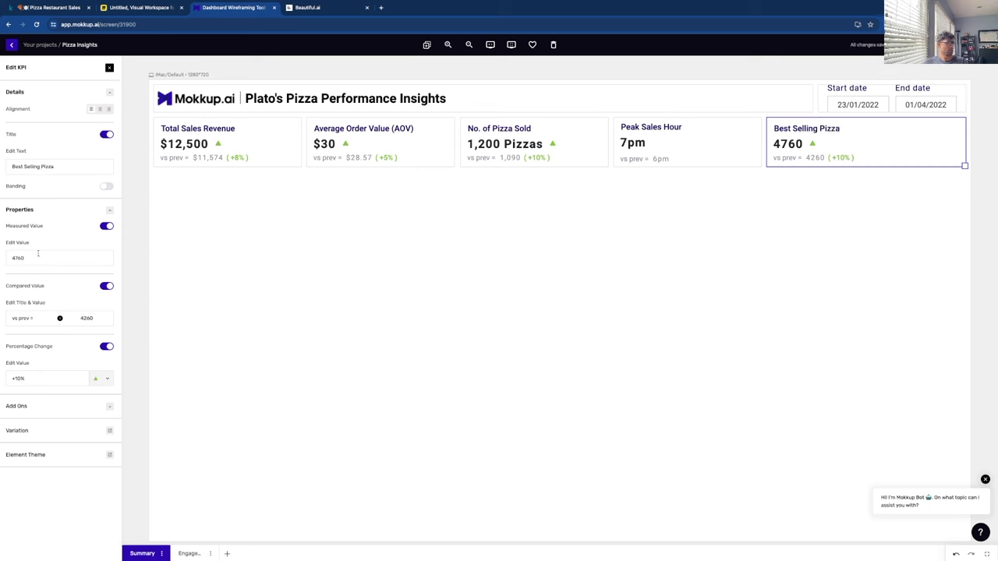
Set the Best Selling Pizza card's measured value to "Athenian Delight".
{"action": "left_click", "coordinate": [108, 226]}
{"action": "left_click", "coordinate": [105, 227]}
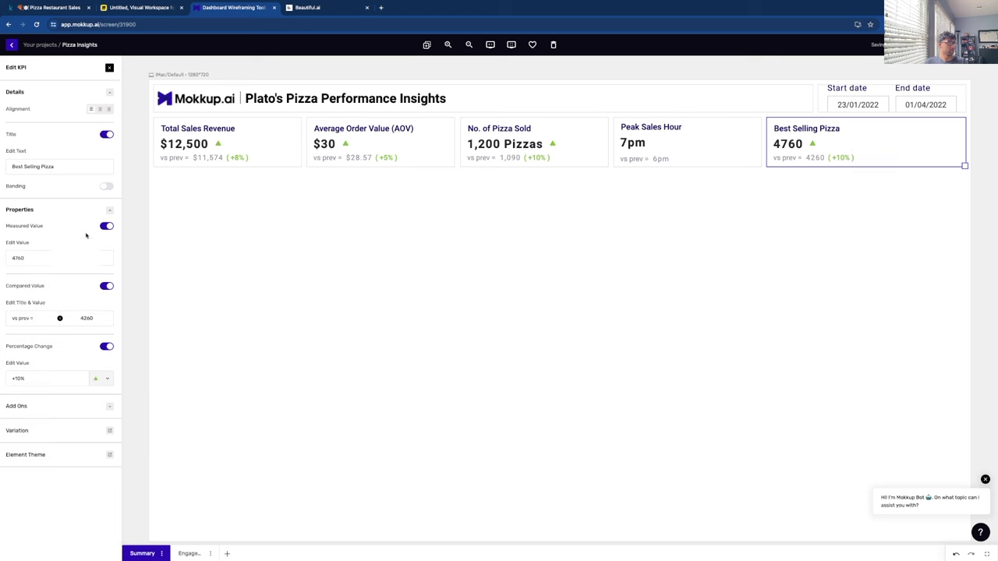
{"action": "double_click", "coordinate": [45, 256]}
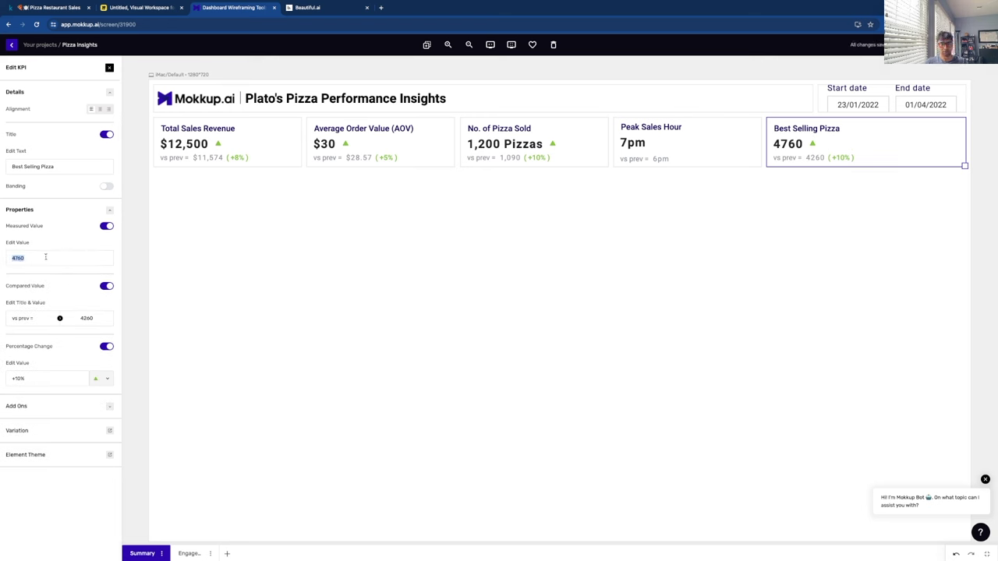
{"action": "type", "text": "Ath"}
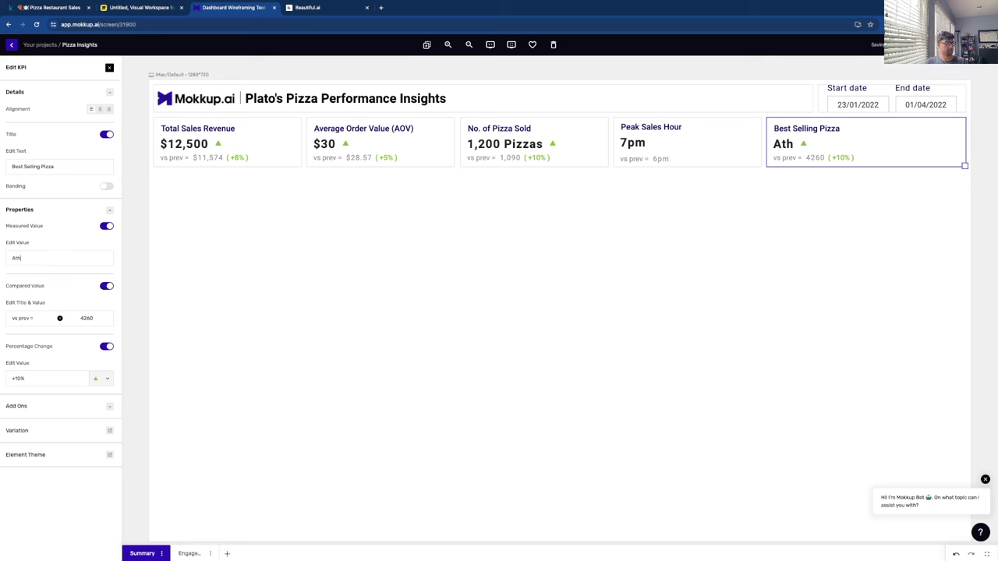
{"action": "type", "text": "enian D"}
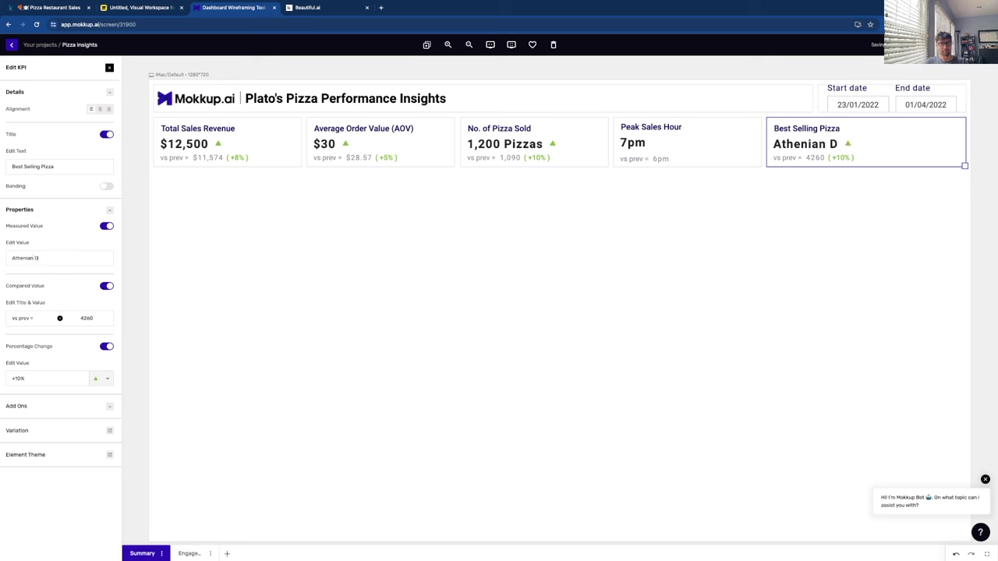
{"action": "type", "text": "elight"}
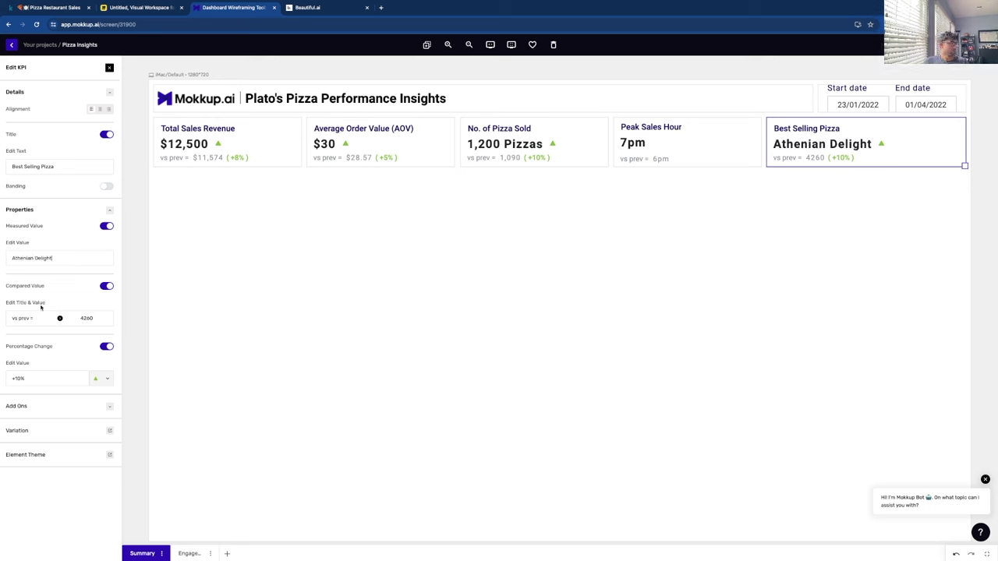
Turn off the Best Selling Pizza card's percentage change and set its previous-period value to "Spartan Feast".
{"action": "double_click", "coordinate": [87, 319]}
{"action": "left_click", "coordinate": [106, 347]}
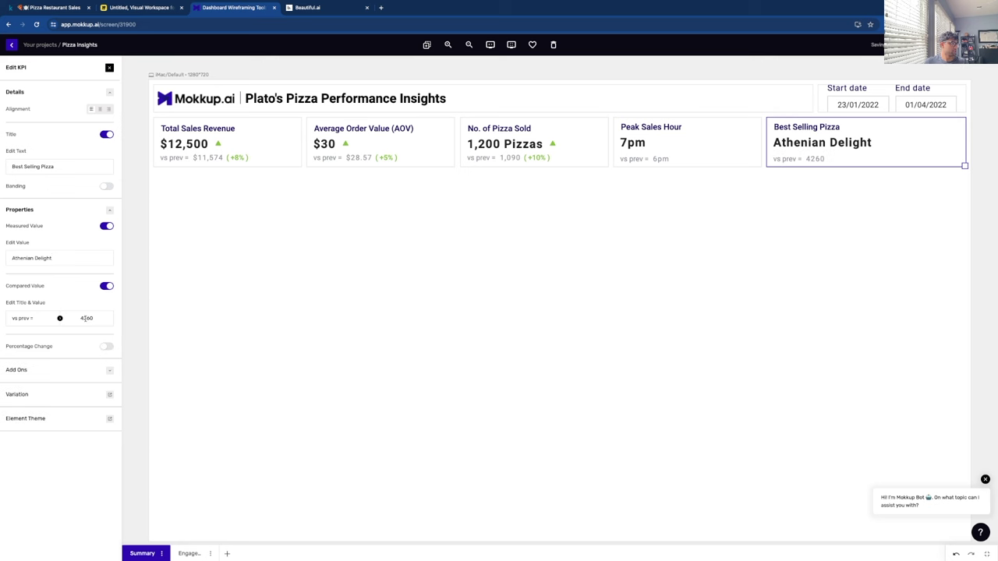
{"action": "double_click", "coordinate": [86, 318]}
{"action": "type", "text": "Sp"}
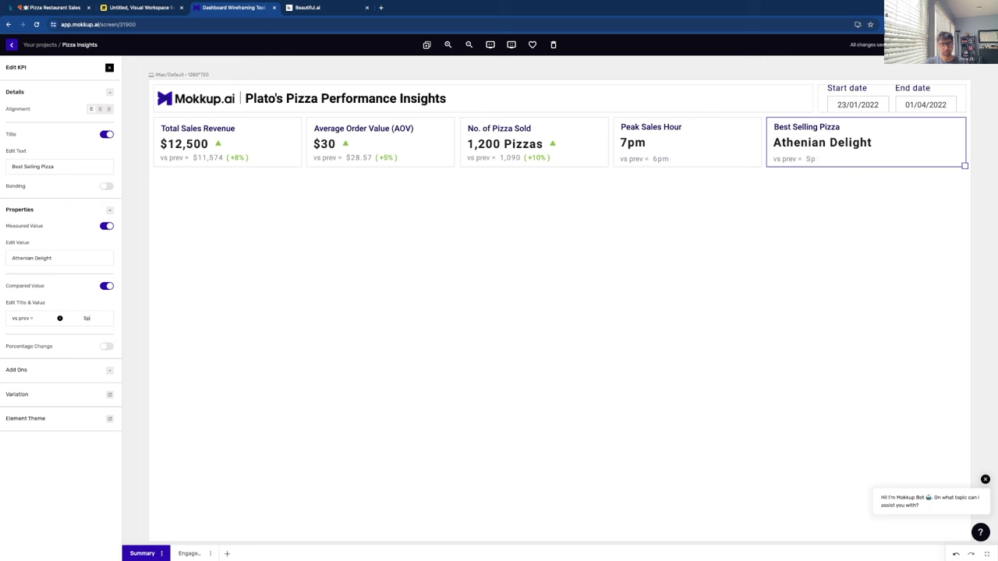
{"action": "type", "text": "artan Feast"}
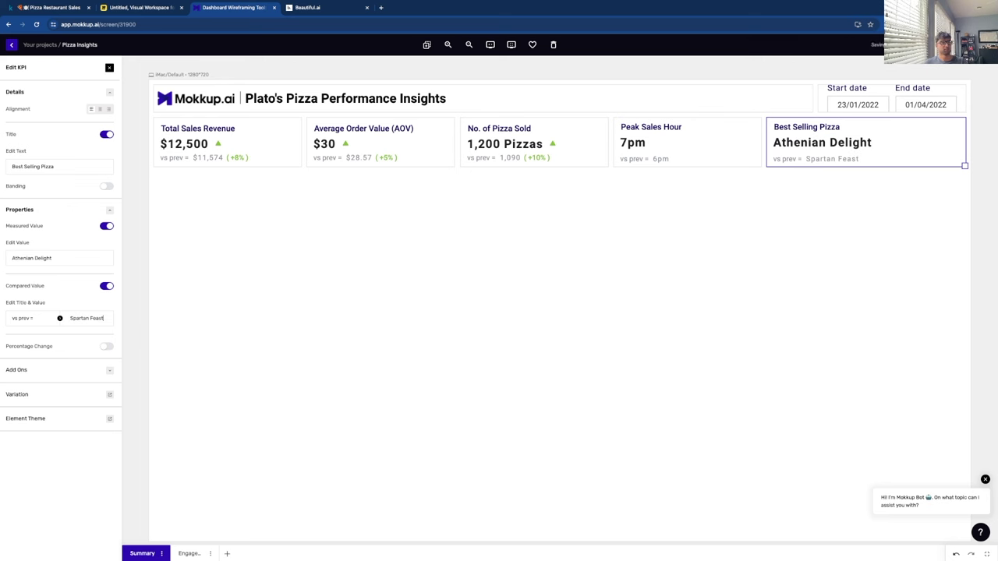
{"action": "left_click", "coordinate": [256, 265]}
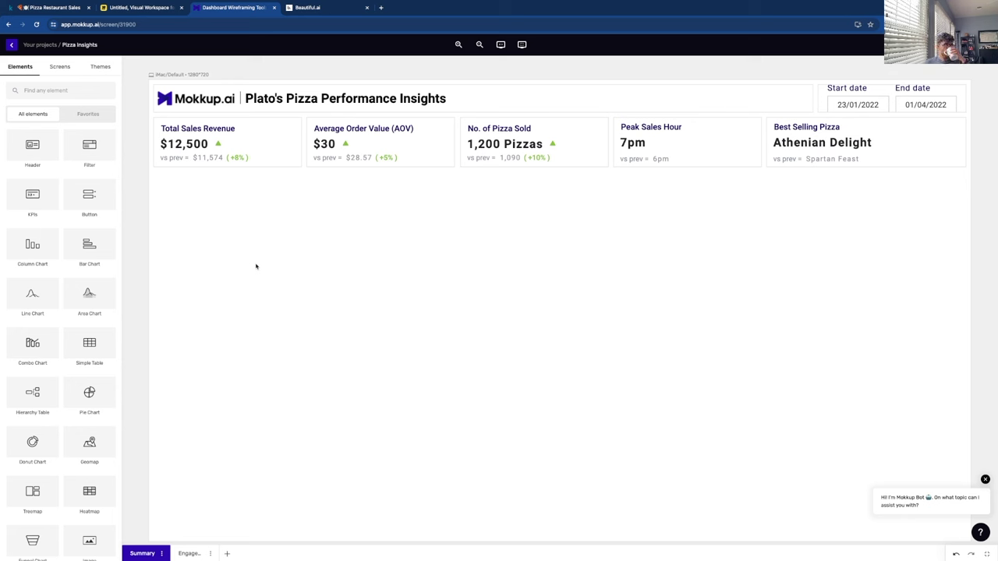
Save the pizza cover image from the Kaggle Pizza Restaurant Sales page to Downloads as "pizzalogo" for the dashboard header.
{"action": "left_click", "coordinate": [207, 97]}
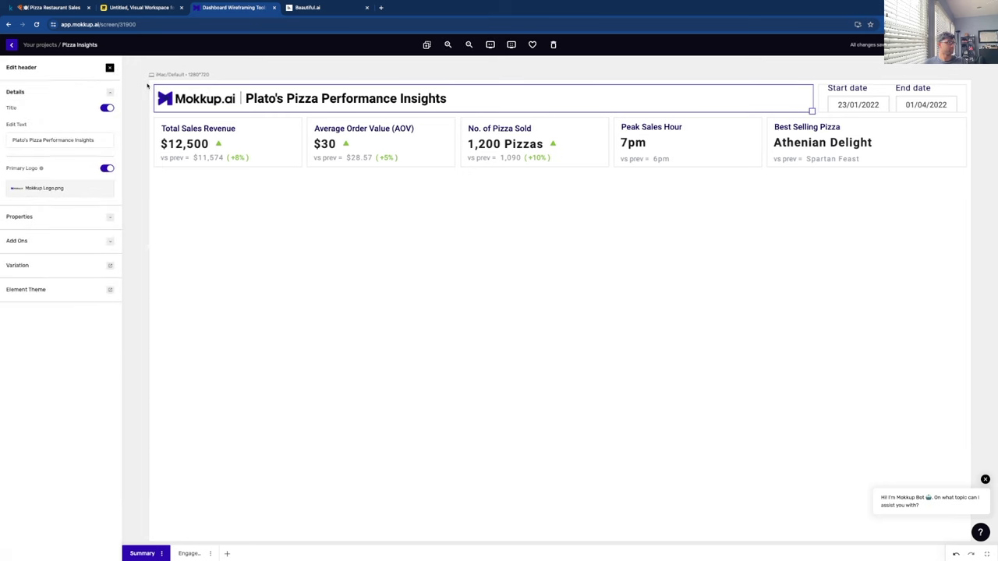
{"action": "left_click", "coordinate": [29, 7]}
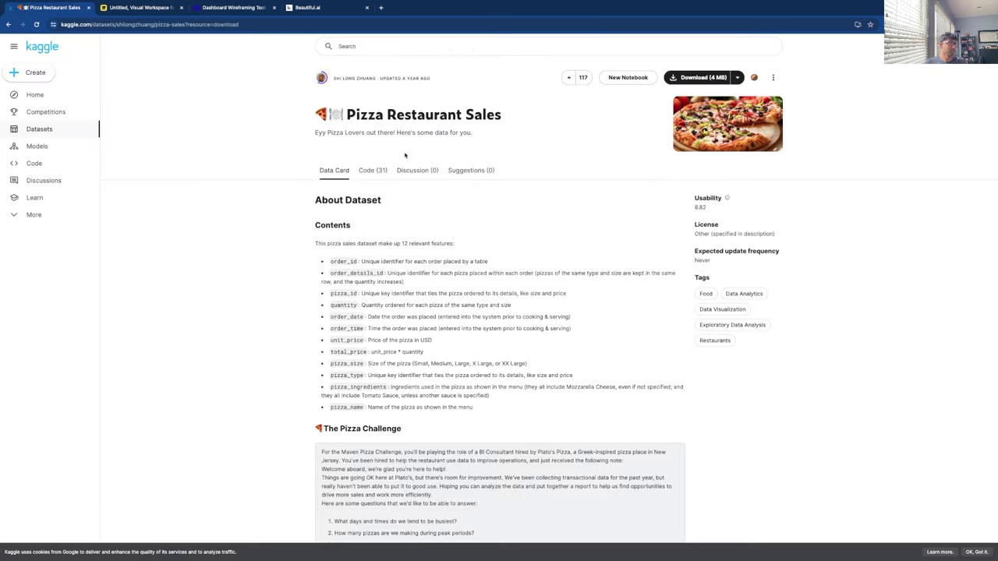
{"action": "right_click", "coordinate": [716, 132]}
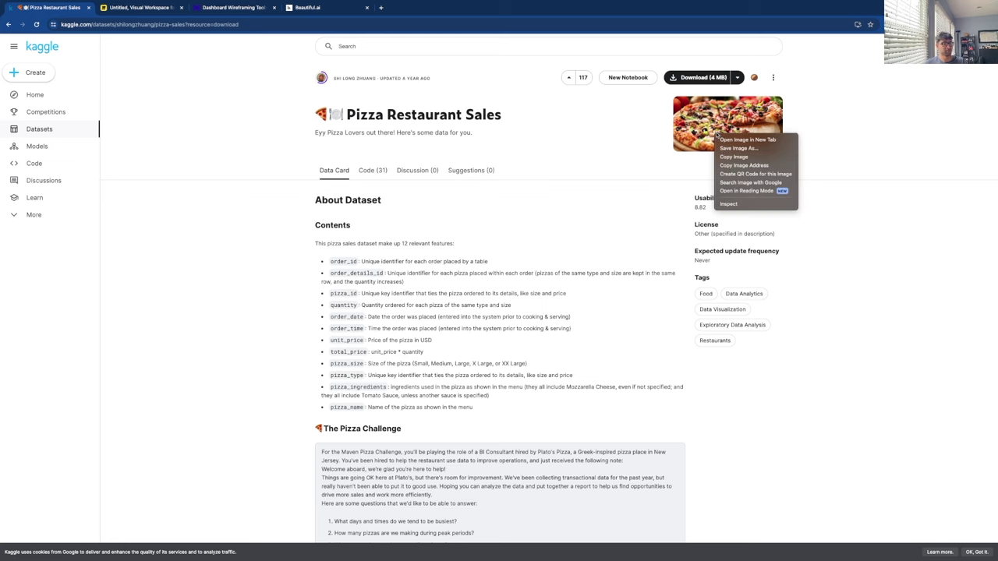
{"action": "left_click", "coordinate": [739, 156]}
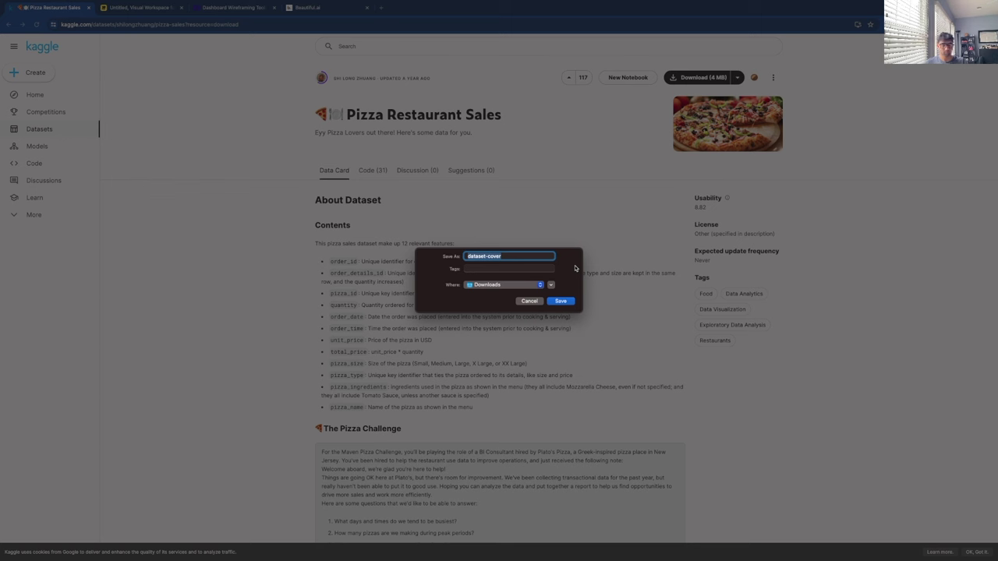
{"action": "type", "text": "pizzalogo"}
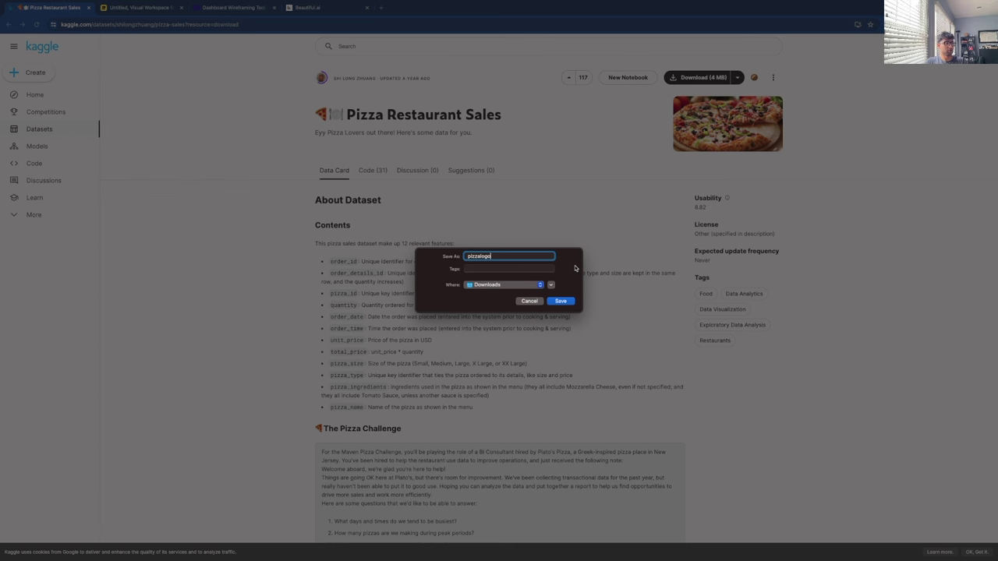
{"action": "key", "text": "Return"}
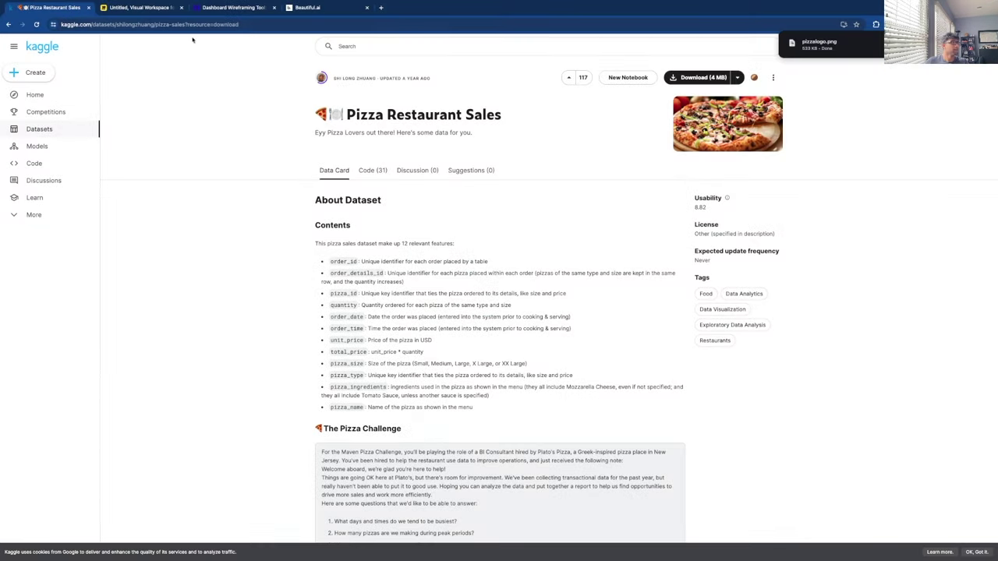
Back in Mokkup.ai, replace the dashboard header's primary logo with the saved pizzalogo.png image.
{"action": "left_click", "coordinate": [229, 9]}
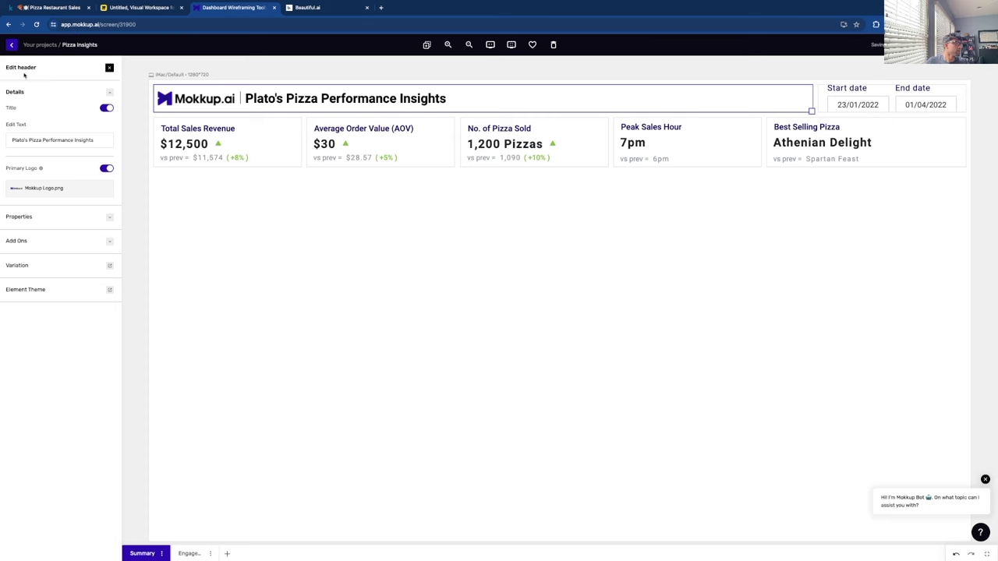
{"action": "left_click", "coordinate": [238, 234]}
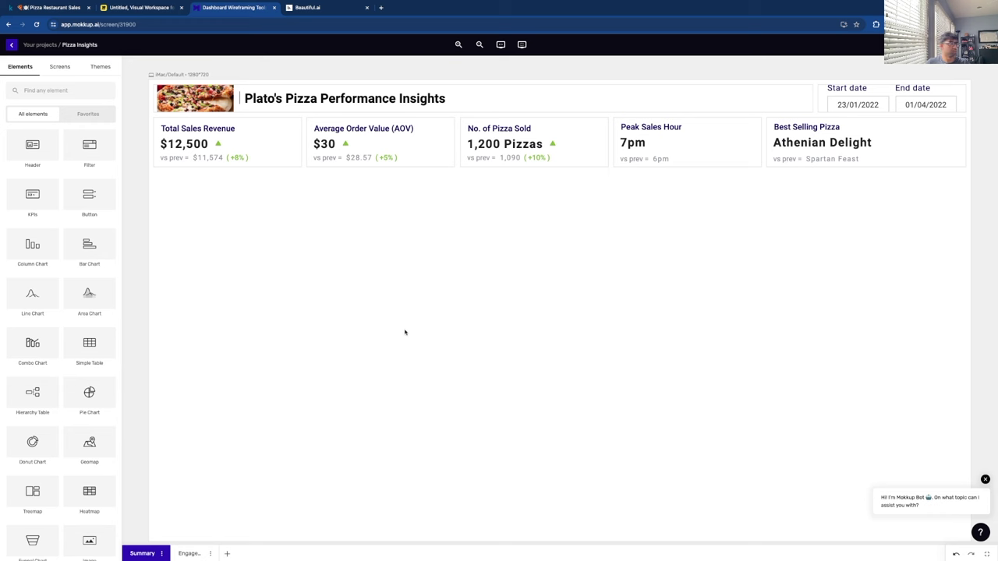
Check the planned sales visual on the Miro board, and add a basic line chart below the Total Sales Revenue card in Mokkup.ai.
{"action": "left_click", "coordinate": [139, 7]}
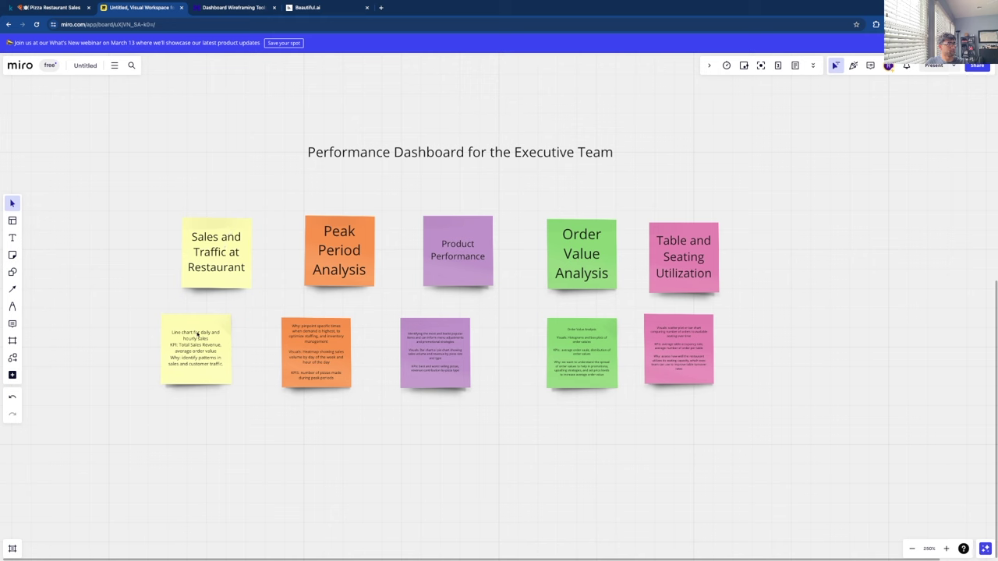
{"action": "left_click", "coordinate": [242, 10]}
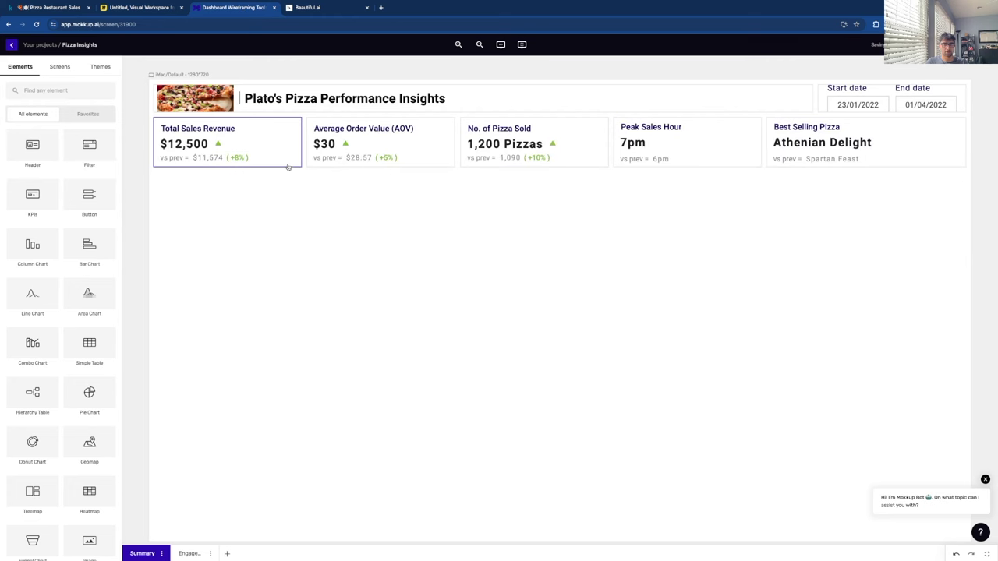
{"action": "left_click", "coordinate": [35, 298]}
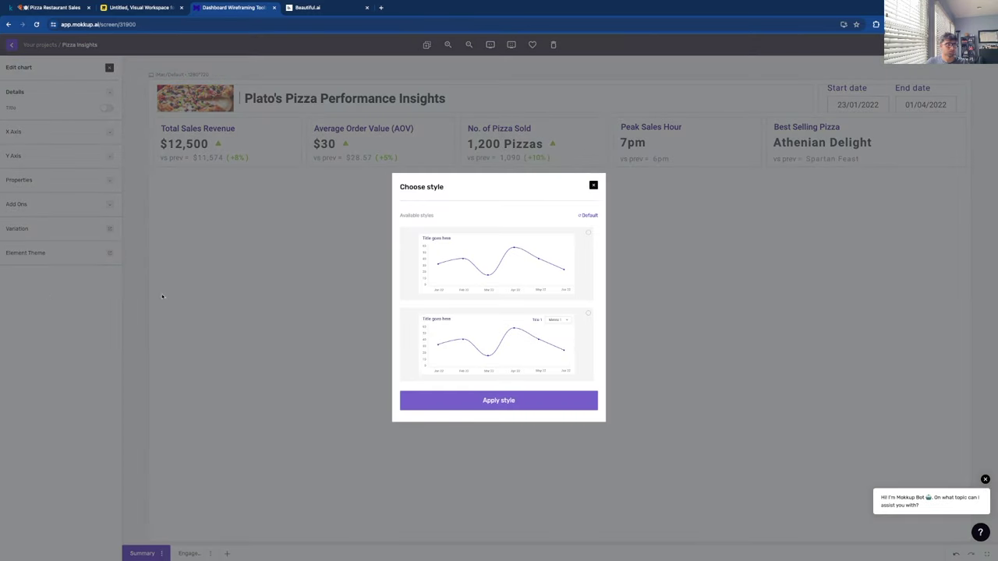
{"action": "left_click", "coordinate": [479, 272]}
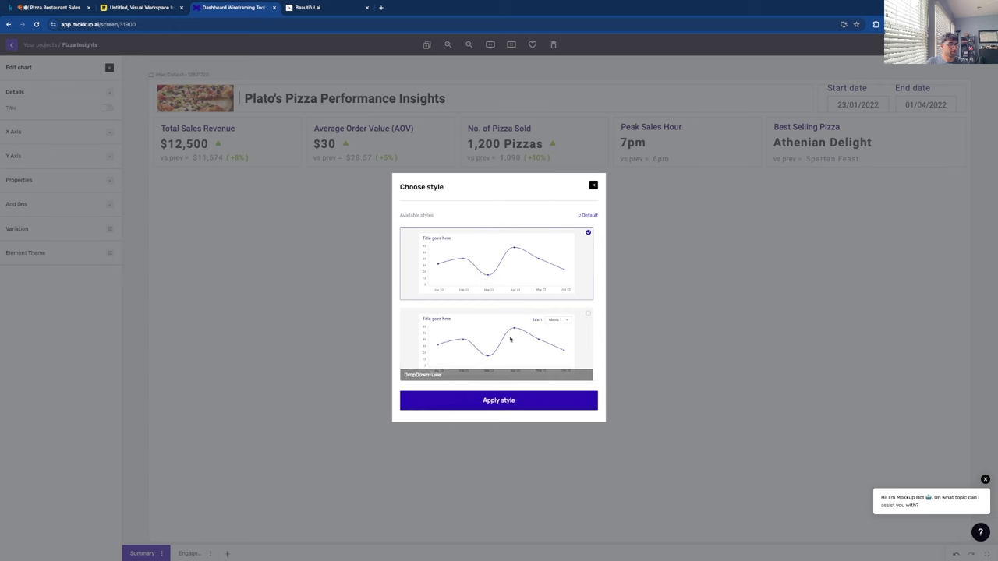
{"action": "left_click", "coordinate": [523, 402]}
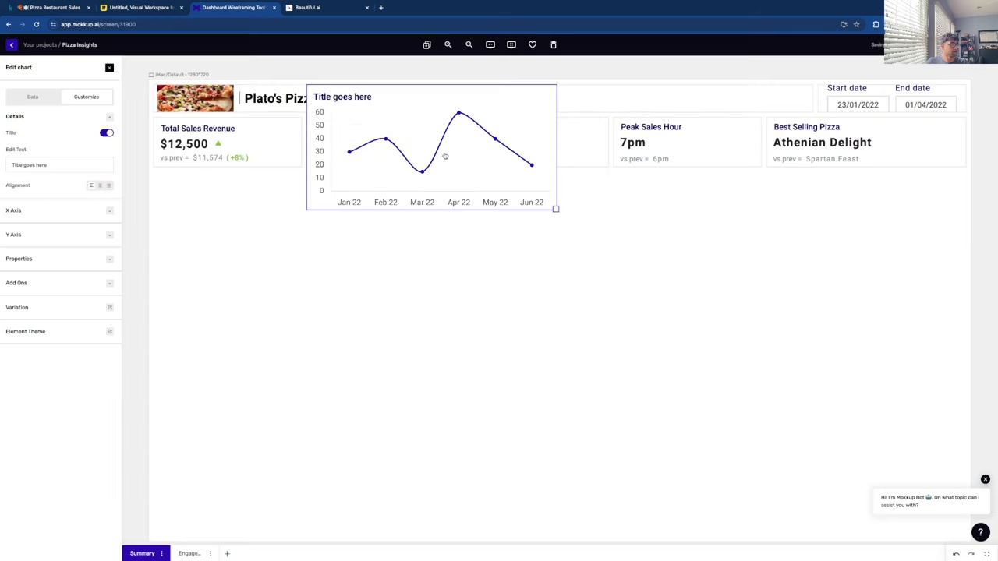
{"action": "left_click_drag", "start_coordinate": [445, 156], "coordinate": [290, 245]}
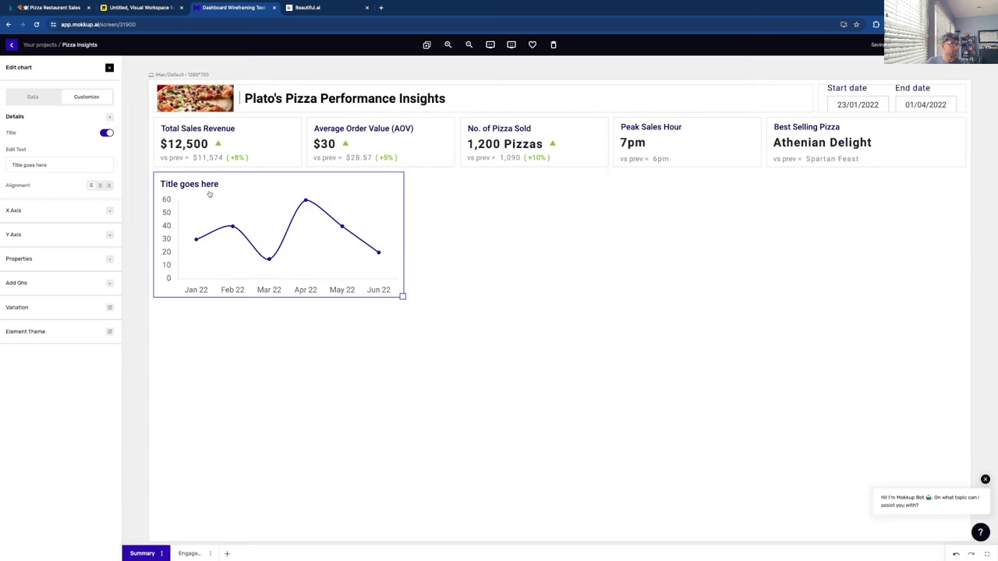
Title the line chart "Sales and Traffic Overview".
{"action": "left_click_drag", "start_coordinate": [49, 165], "coordinate": [11, 165]}
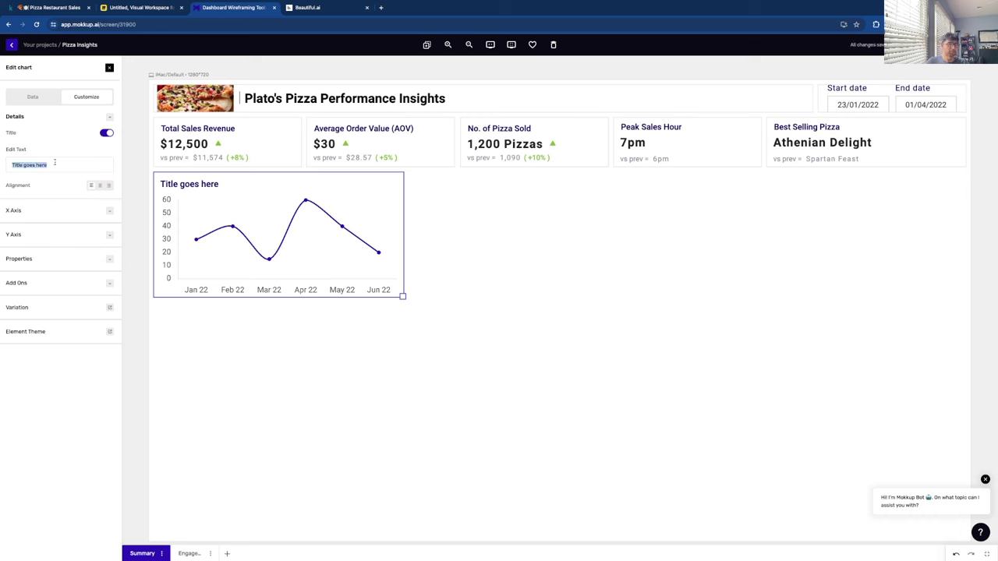
{"action": "type", "text": "Sa"}
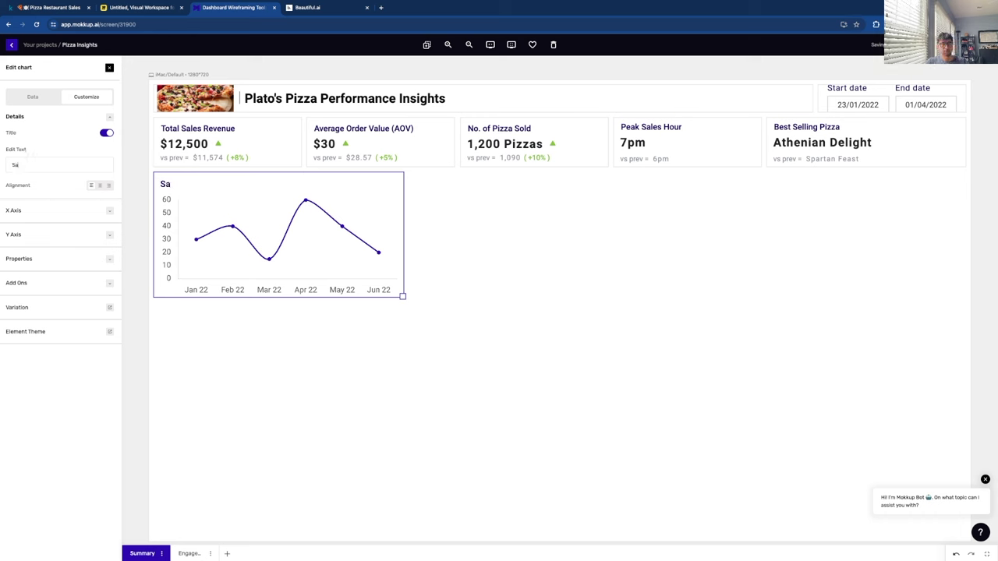
{"action": "type", "text": "les and Traff"}
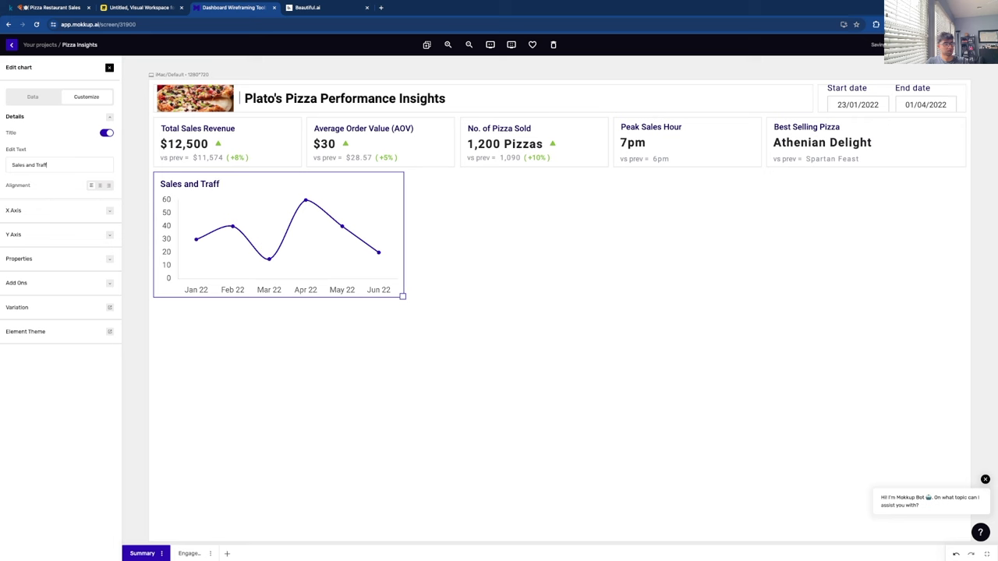
{"action": "type", "text": "ic Overview"}
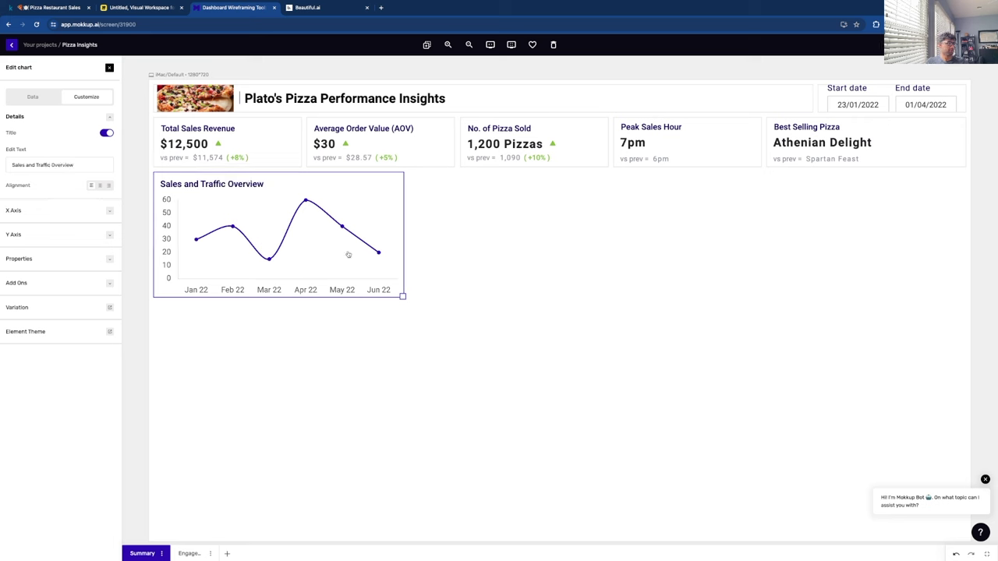
Turn on the line chart's X-axis title and set it to "Date".
{"action": "left_click", "coordinate": [109, 211]}
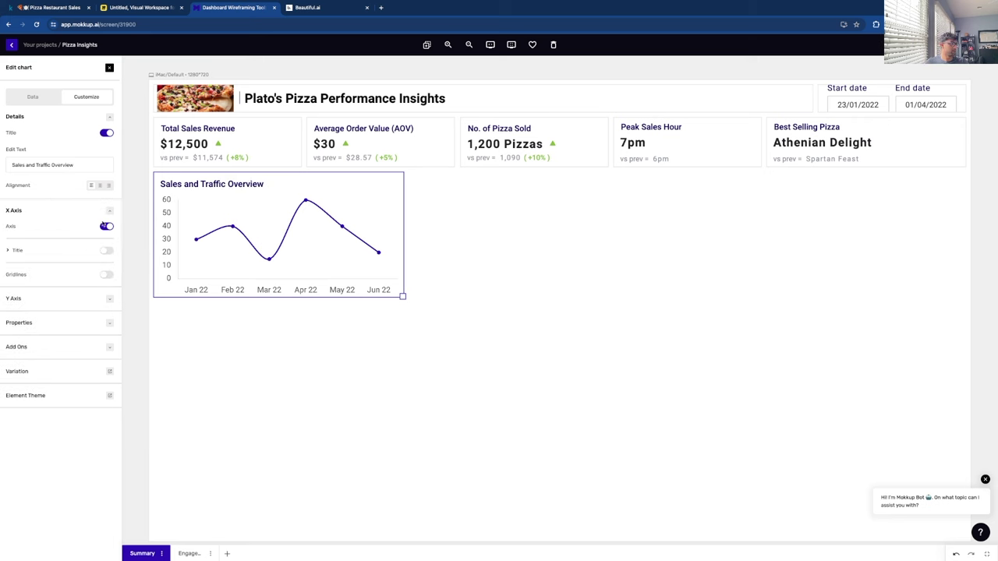
{"action": "left_click", "coordinate": [106, 250]}
{"action": "left_click", "coordinate": [74, 281]}
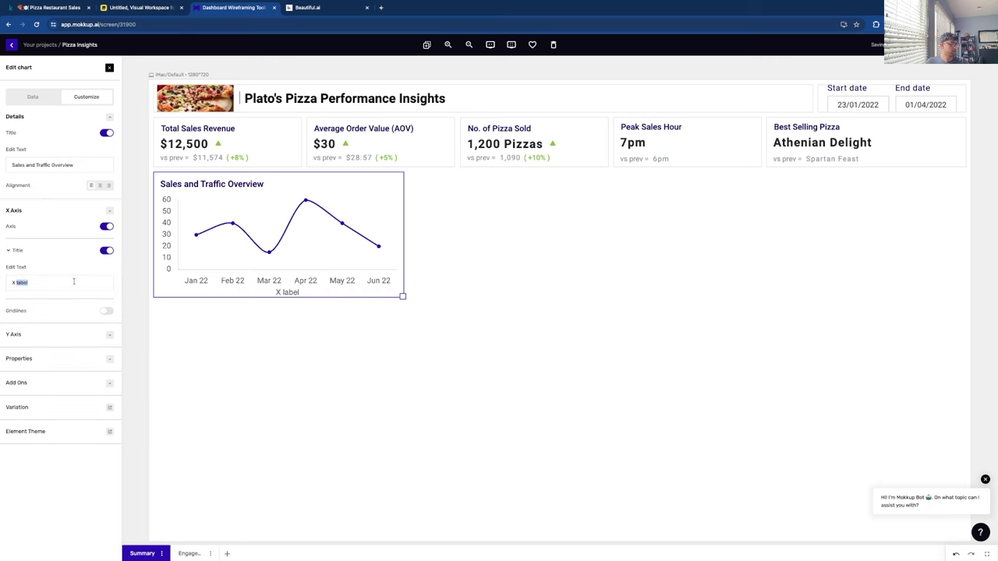
{"action": "key", "text": "BackSpace"}
{"action": "key", "text": "BackSpace"}
{"action": "key", "text": "BackSpace"}
{"action": "key", "text": "BackSpace"}
{"action": "key", "text": "BackSpace"}
{"action": "key", "text": "BackSpace"}
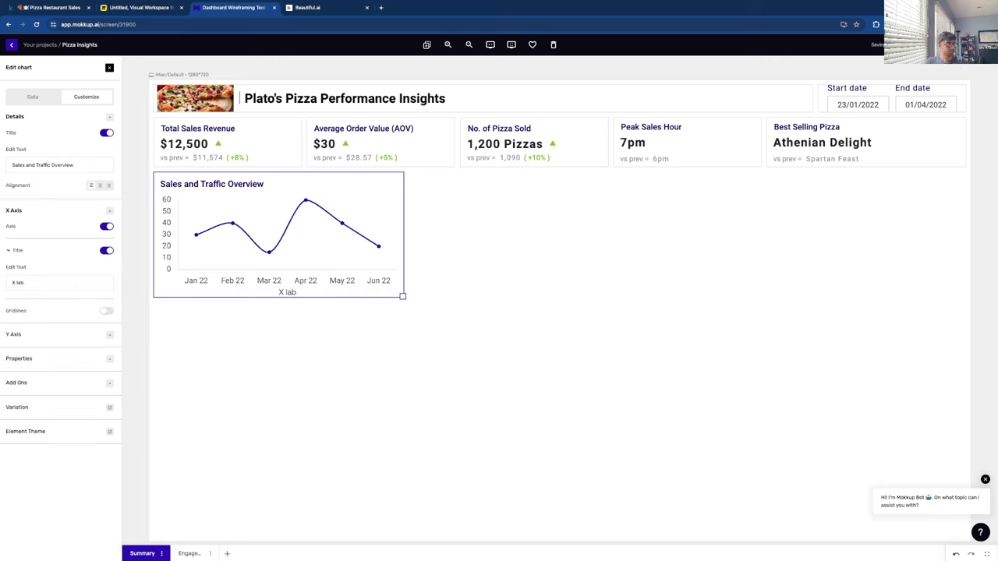
{"action": "key", "text": "BackSpace"}
{"action": "type", "text": "Date"}
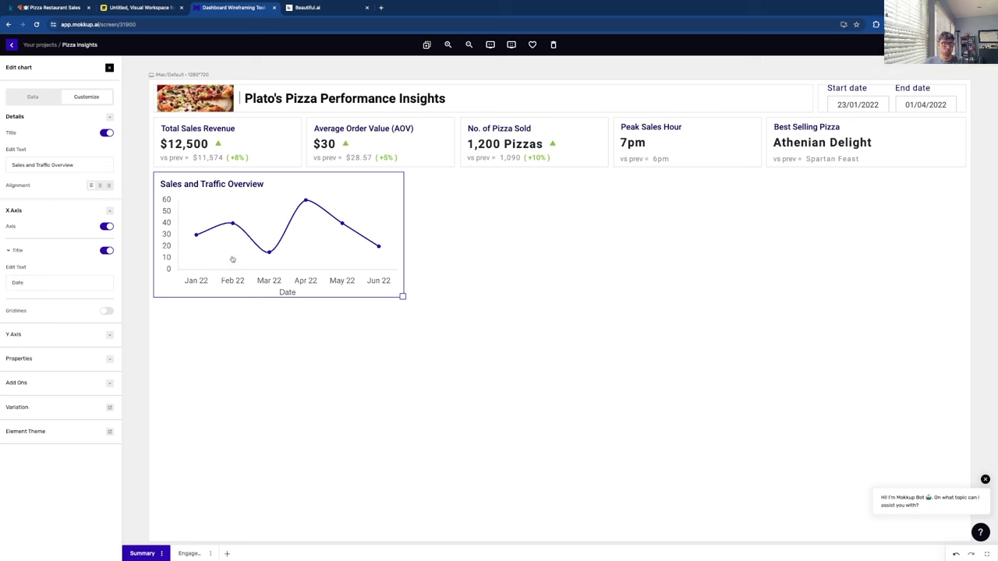
{"action": "left_click", "coordinate": [389, 327]}
Review the line chart's Y-axis settings and add a second dataset column to its data.
{"action": "left_click", "coordinate": [323, 241]}
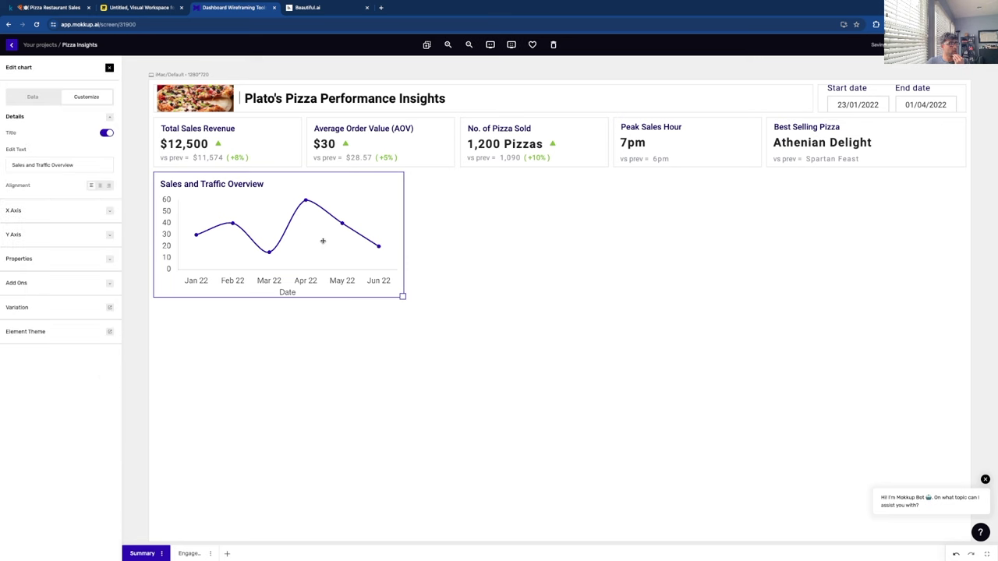
{"action": "left_click", "coordinate": [108, 234]}
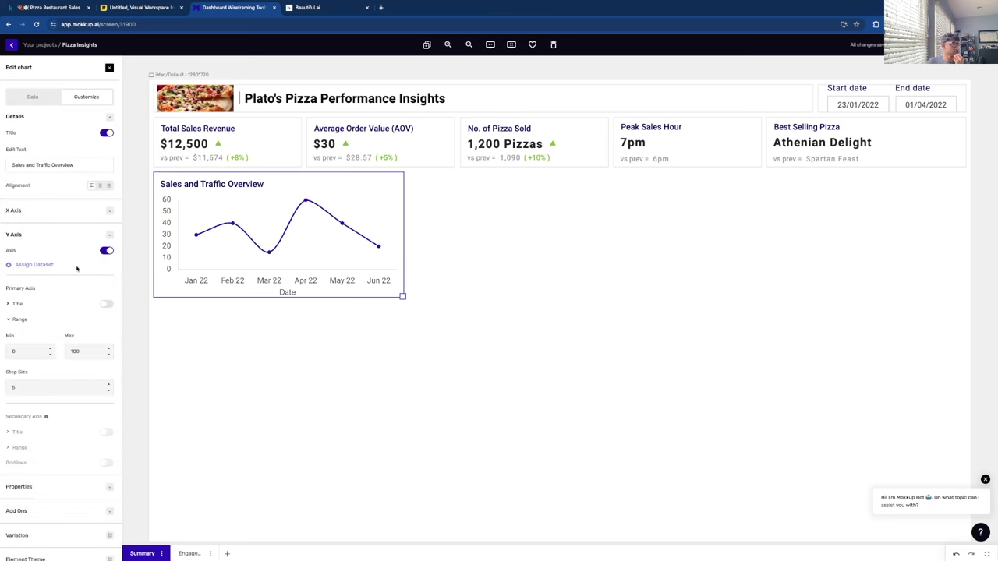
{"action": "scroll", "coordinate": [92, 335], "scroll_direction": "down", "scroll_amount": 1}
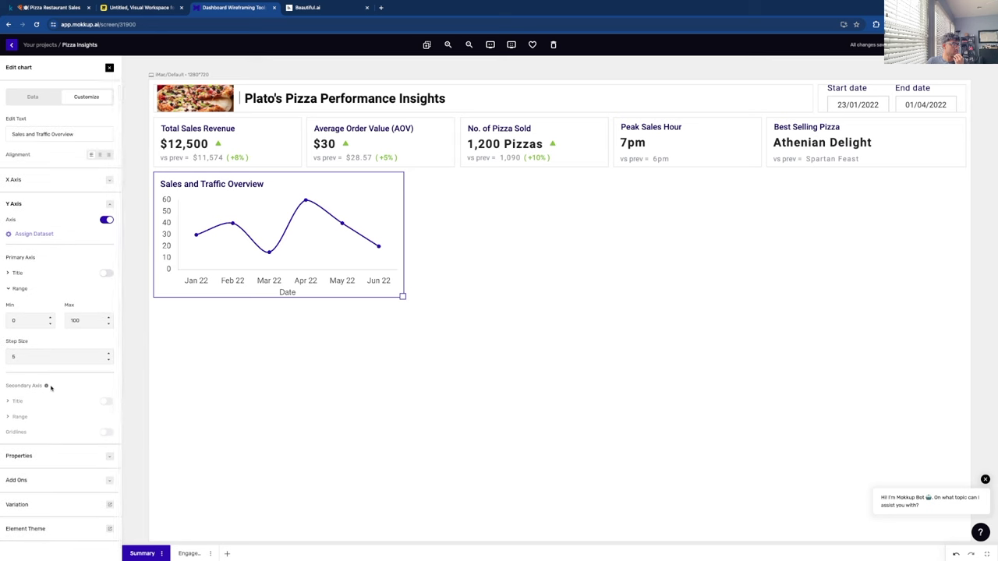
{"action": "left_click", "coordinate": [32, 96]}
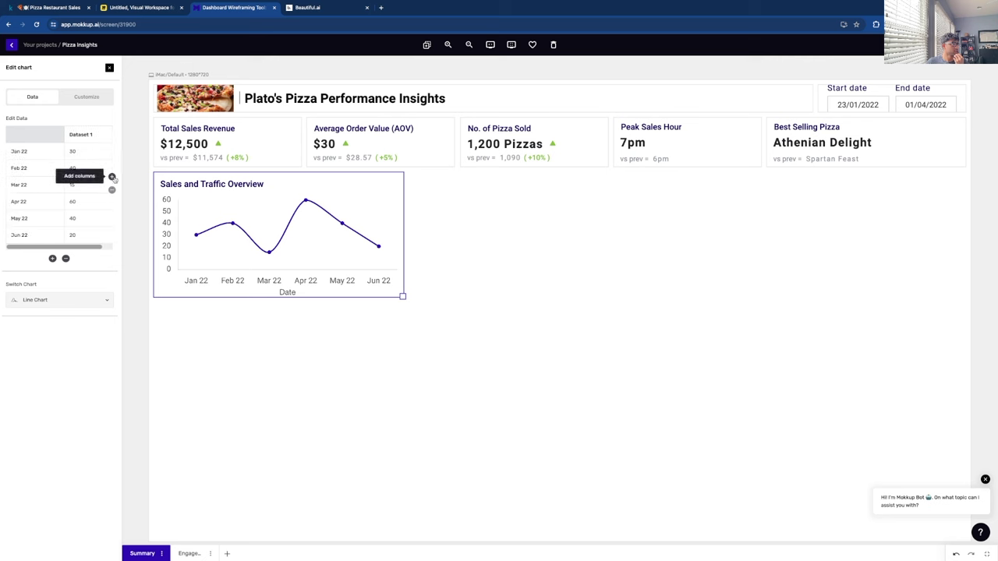
{"action": "left_click", "coordinate": [112, 177]}
{"action": "scroll", "coordinate": [95, 141], "scroll_direction": "right", "scroll_amount": 2}
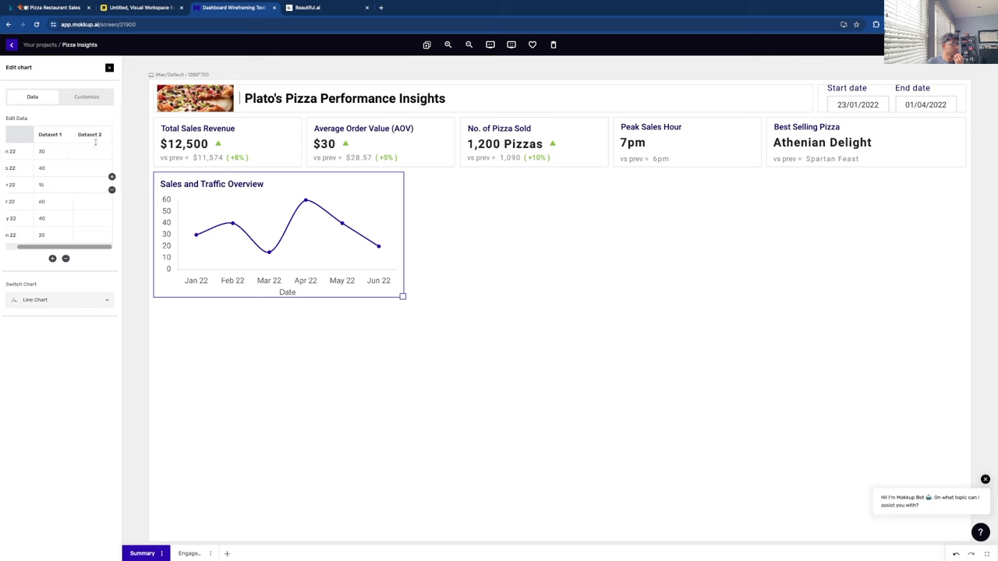
{"action": "left_click", "coordinate": [109, 99]}
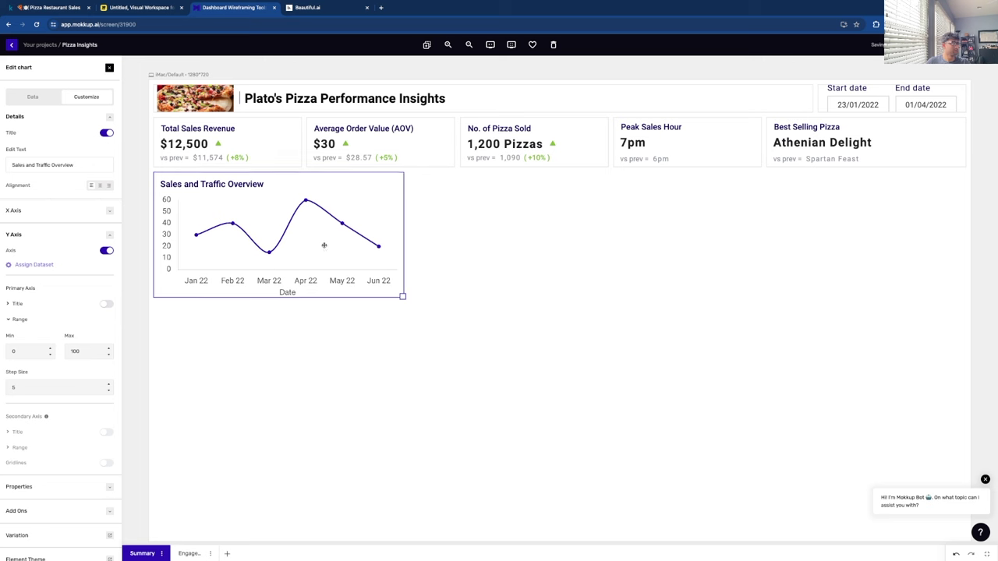
Delete the single-line chart, replace it with a Multi-Line style line chart below the KPI cards, and make it slightly taller.
{"action": "key", "text": "Delete"}
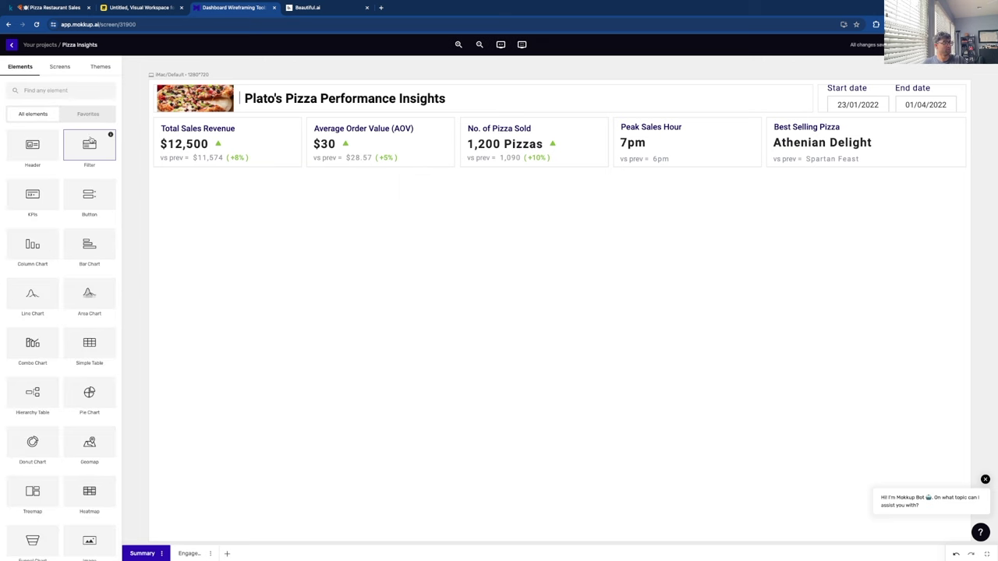
{"action": "scroll", "coordinate": [43, 271], "scroll_direction": "down", "scroll_amount": 1}
{"action": "left_click", "coordinate": [44, 271]}
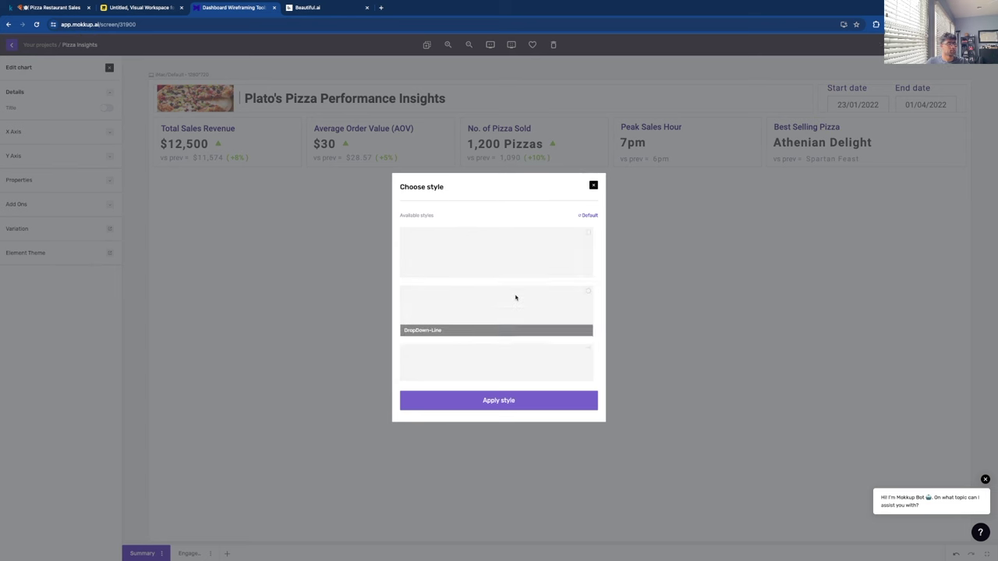
{"action": "scroll", "coordinate": [515, 297], "scroll_direction": "down", "scroll_amount": 1}
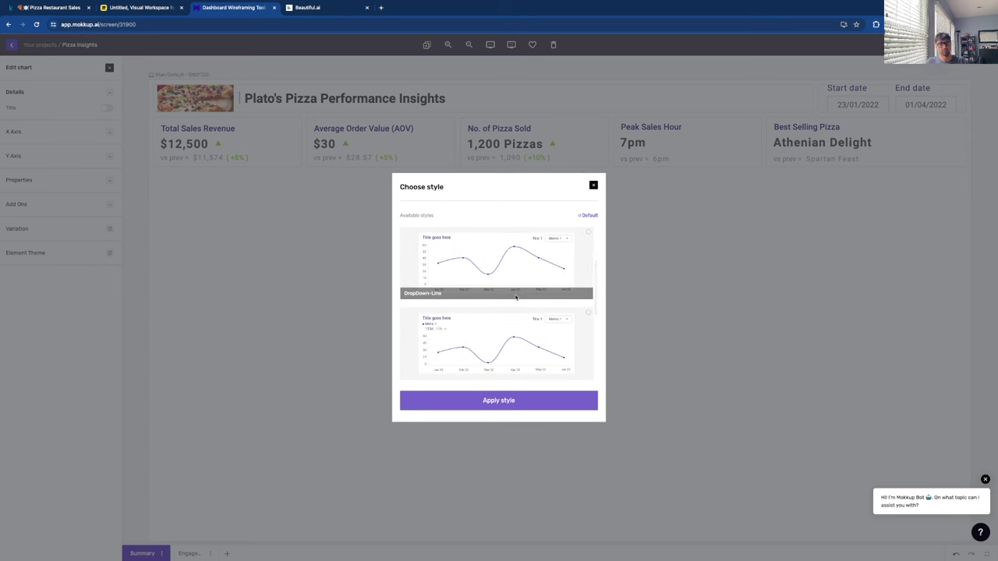
{"action": "scroll", "coordinate": [515, 297], "scroll_direction": "down", "scroll_amount": 4}
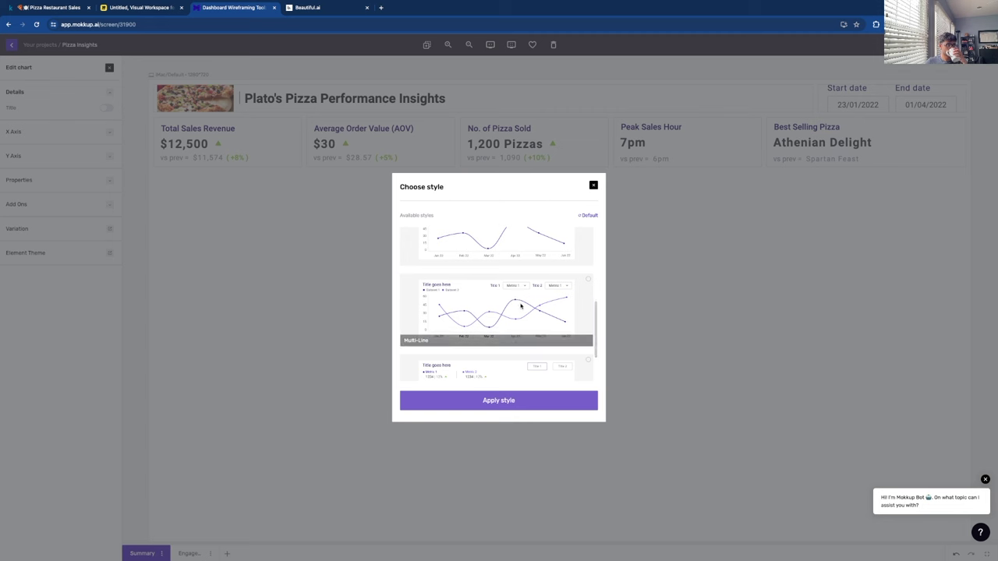
{"action": "left_click", "coordinate": [520, 306]}
{"action": "left_click", "coordinate": [523, 400]}
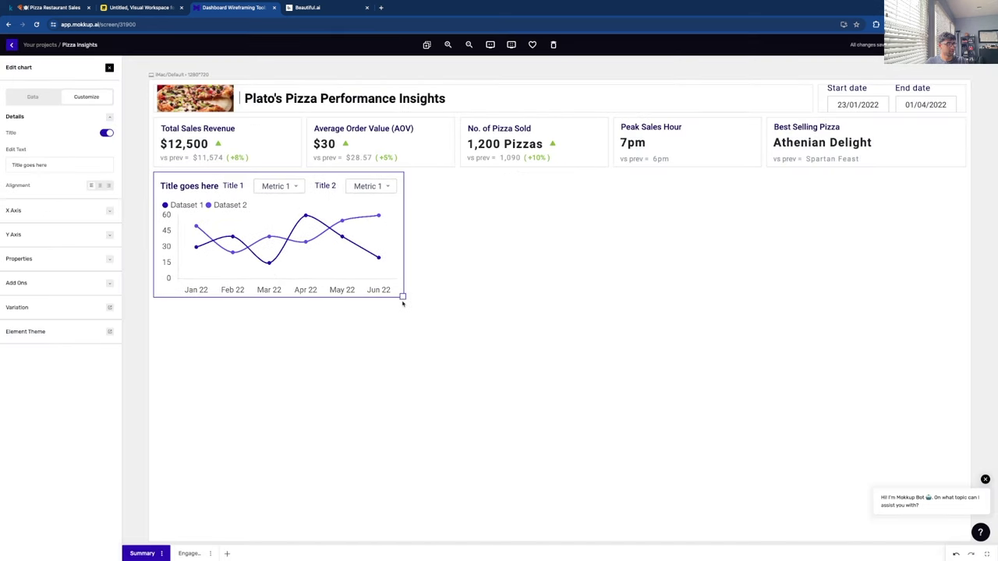
{"action": "left_click_drag", "start_coordinate": [402, 304], "coordinate": [408, 318]}
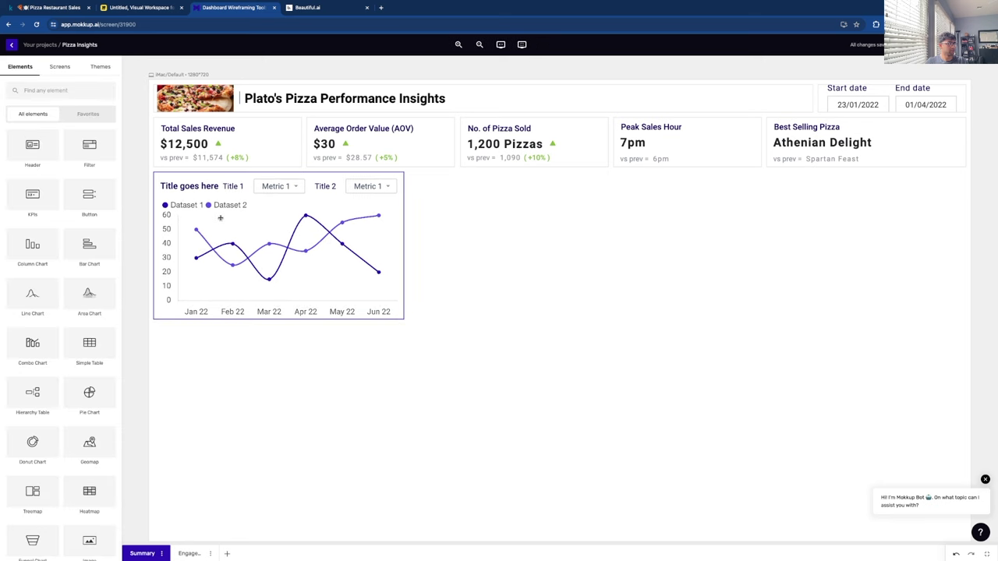
Turn on the multi-line chart's X-axis title and set it to "Date".
{"action": "left_click", "coordinate": [316, 256]}
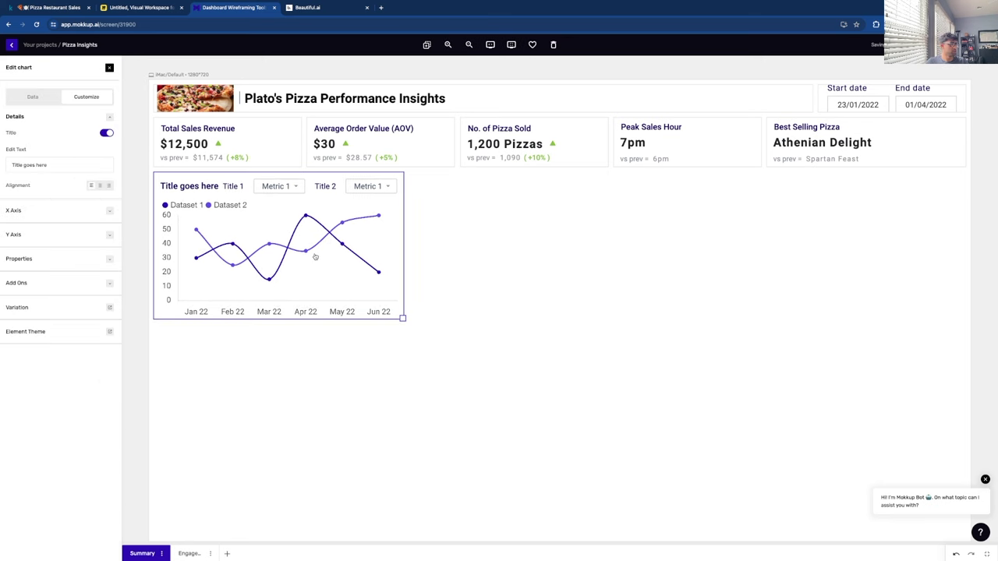
{"action": "left_click", "coordinate": [109, 212]}
{"action": "left_click", "coordinate": [106, 252]}
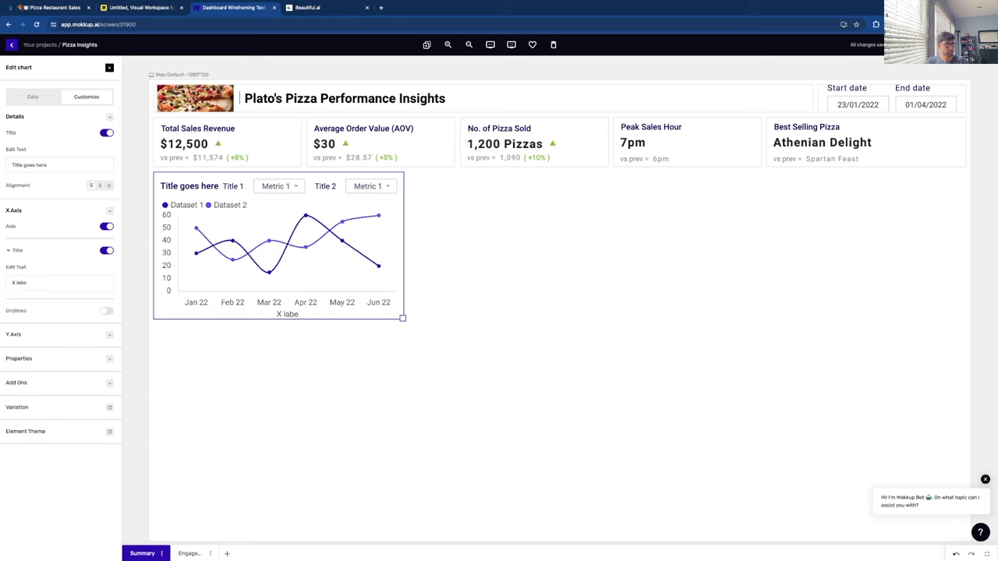
{"action": "triple_click", "coordinate": [72, 283]}
{"action": "type", "text": "Date"}
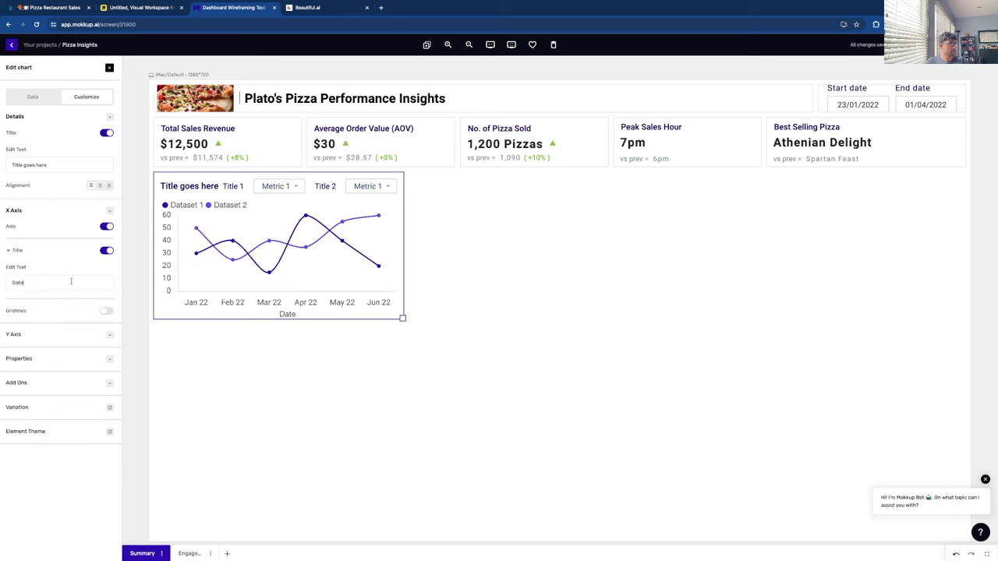
Turn on the multi-line chart's primary Y-axis title and set it to "Revenue".
{"action": "left_click", "coordinate": [110, 336]}
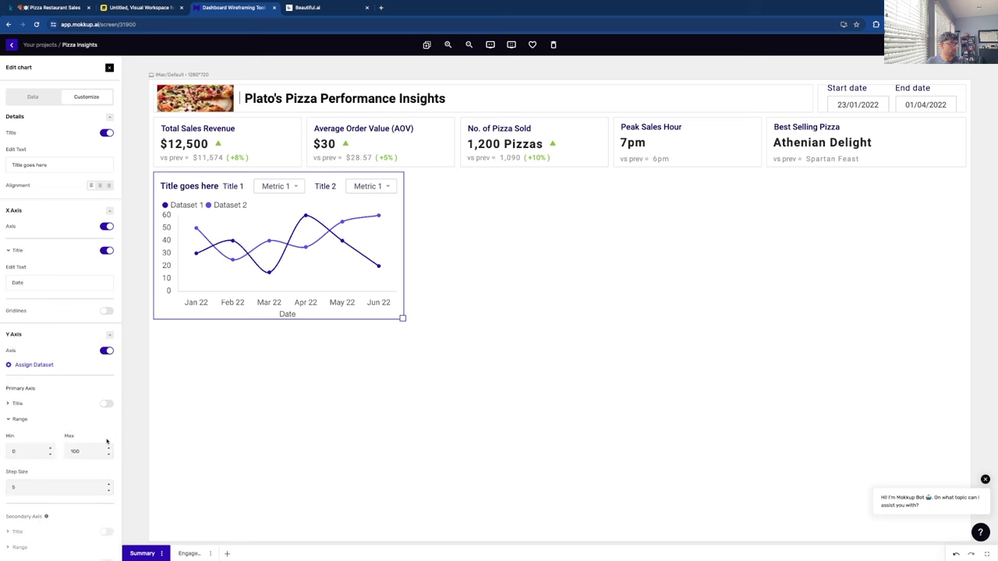
{"action": "scroll", "coordinate": [107, 304], "scroll_direction": "down", "scroll_amount": 3}
{"action": "left_click", "coordinate": [106, 275]}
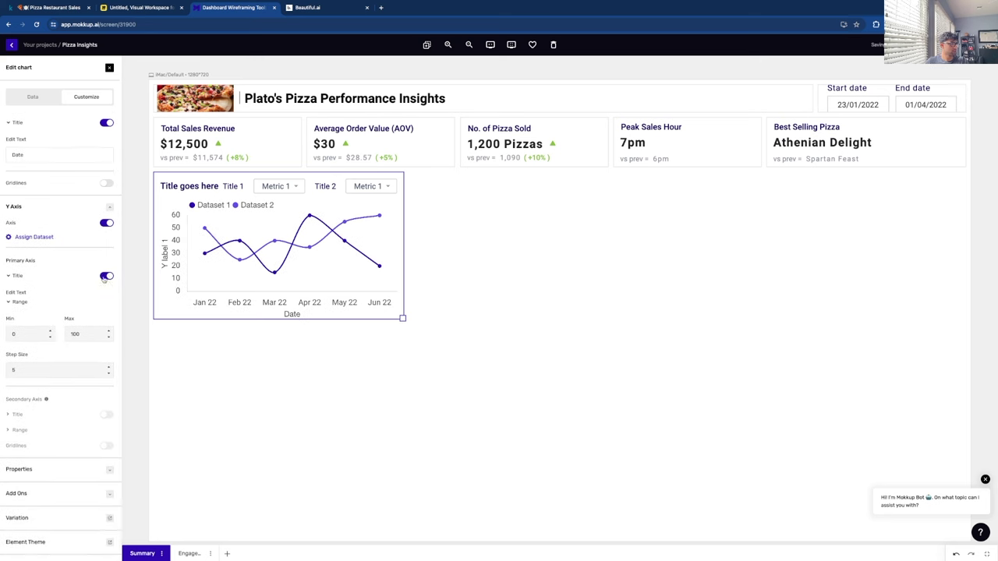
{"action": "triple_click", "coordinate": [65, 312]}
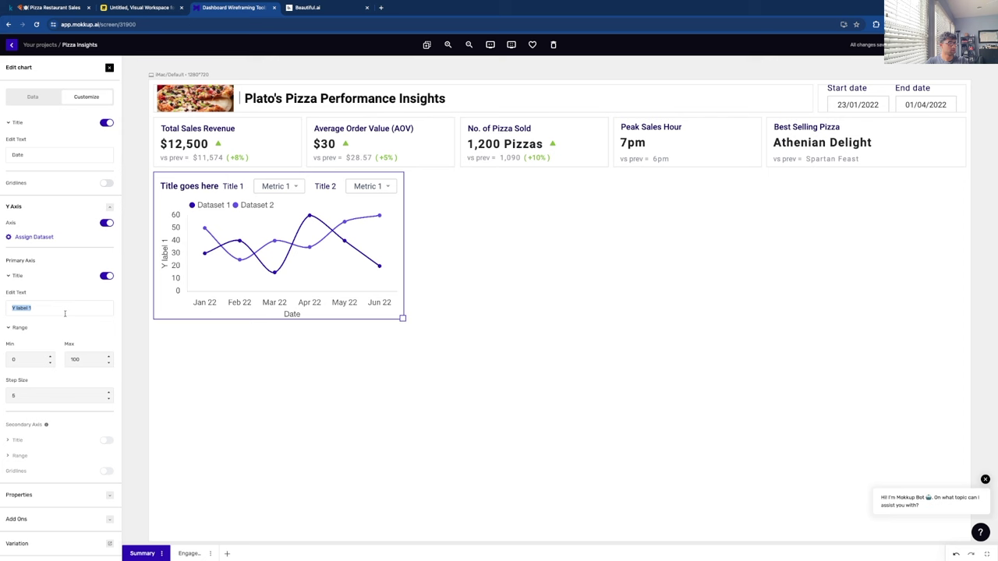
{"action": "type", "text": "Re"}
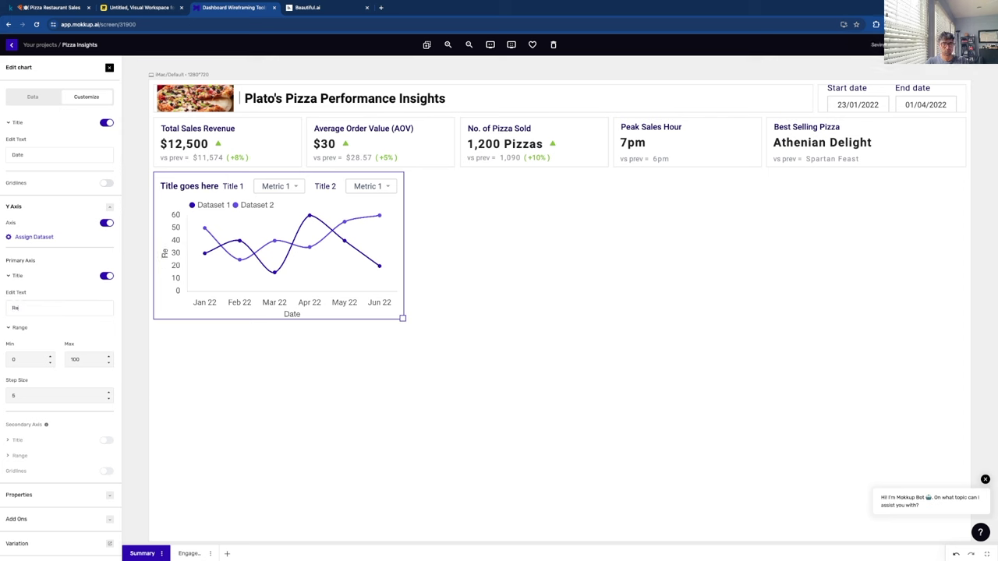
{"action": "type", "text": "venue"}
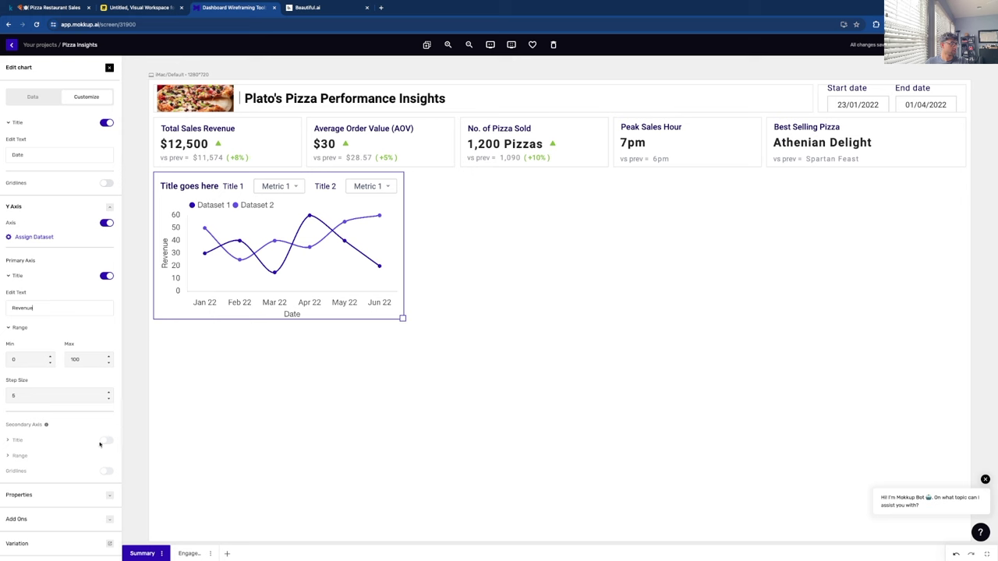
{"action": "scroll", "coordinate": [94, 425], "scroll_direction": "down", "scroll_amount": 2}
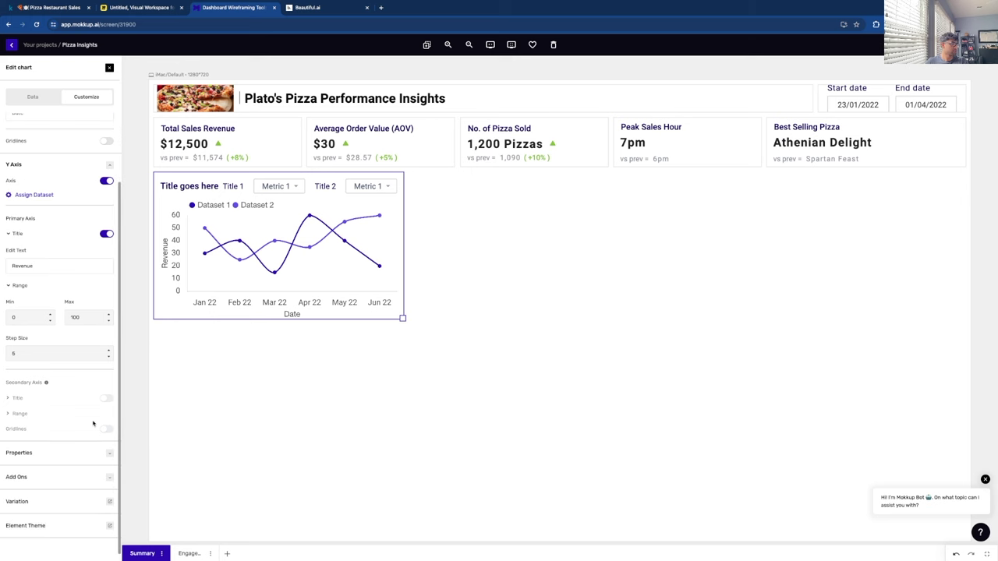
Review the multi-line chart's axis settings and its dataset columns.
{"action": "scroll", "coordinate": [100, 311], "scroll_direction": "up", "scroll_amount": 3}
{"action": "scroll", "coordinate": [99, 312], "scroll_direction": "down", "scroll_amount": 2}
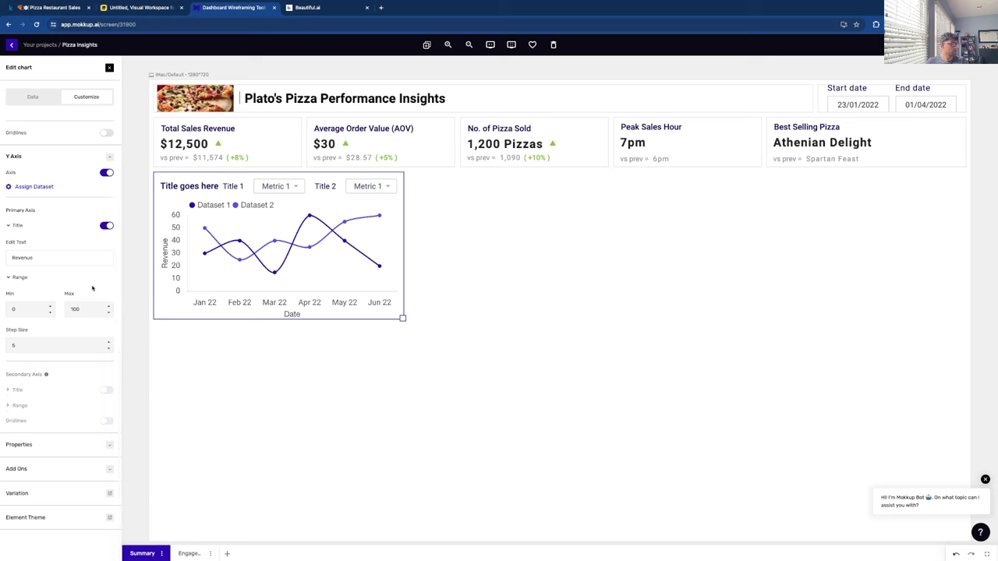
{"action": "scroll", "coordinate": [92, 289], "scroll_direction": "up", "scroll_amount": 1}
{"action": "left_click", "coordinate": [29, 98]}
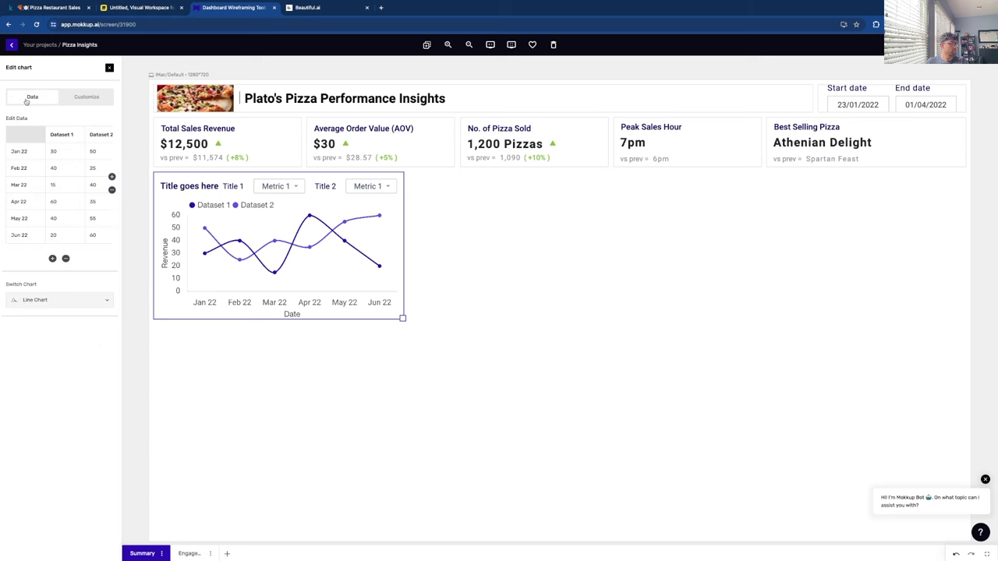
{"action": "left_click", "coordinate": [91, 134]}
{"action": "double_click", "coordinate": [95, 135]}
{"action": "left_click", "coordinate": [86, 97]}
{"action": "scroll", "coordinate": [62, 249], "scroll_direction": "down", "scroll_amount": 2}
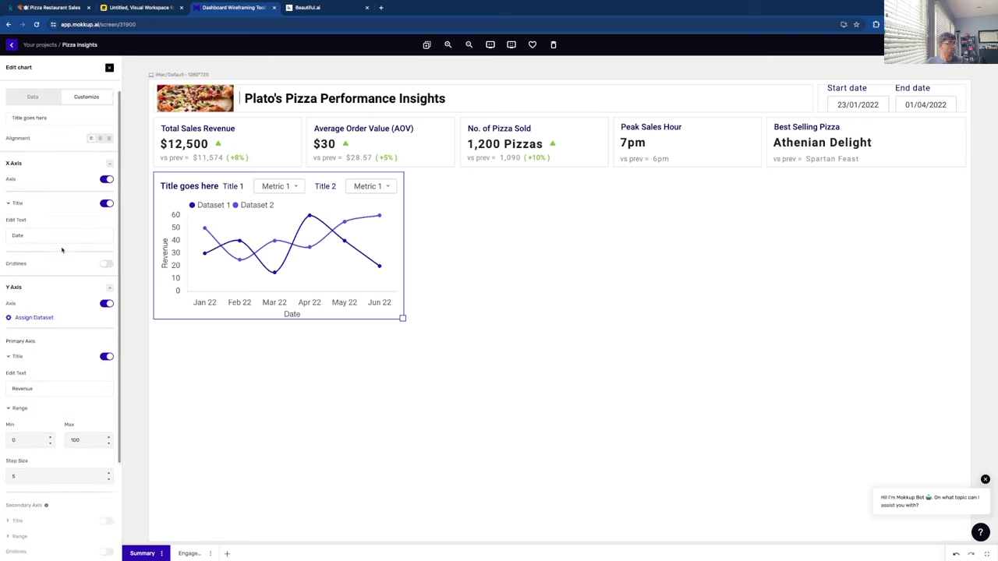
{"action": "scroll", "coordinate": [64, 382], "scroll_direction": "up", "scroll_amount": 1}
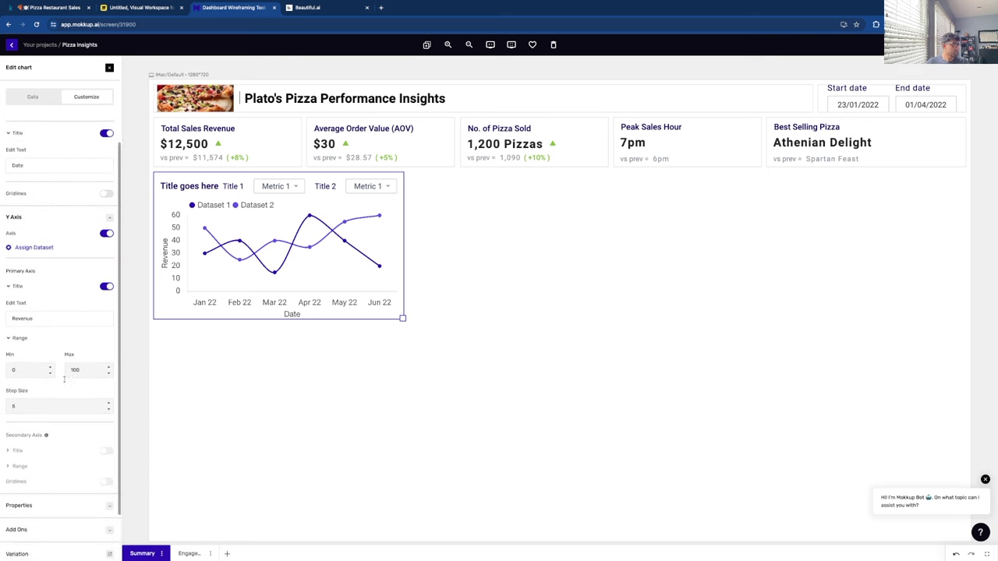
{"action": "left_click", "coordinate": [32, 95]}
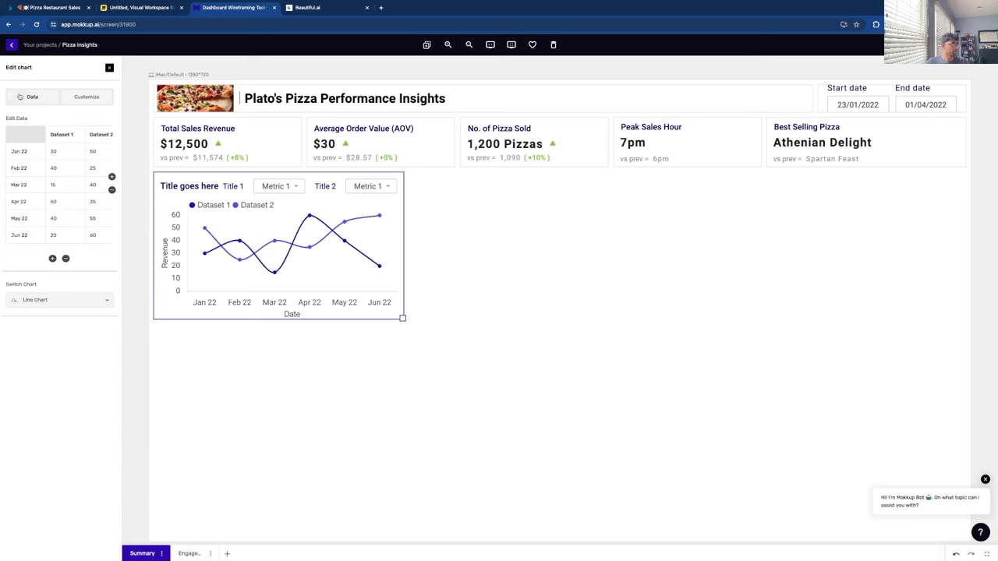
Rename the chart's datasets "Sales" and "Number of Pizzas Sold", and assign the second dataset to the secondary Y axis.
{"action": "double_click", "coordinate": [62, 134]}
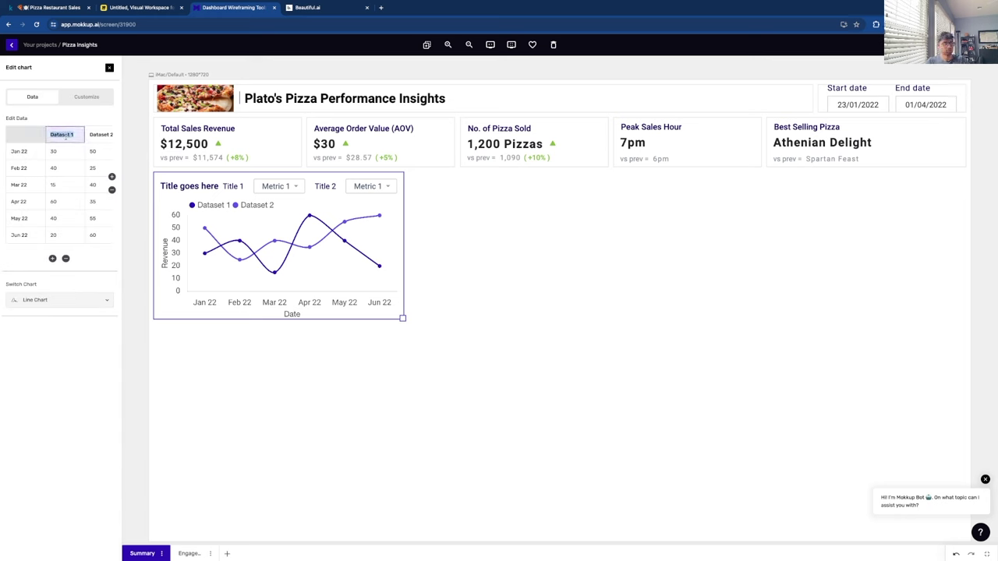
{"action": "type", "text": "Sales"}
{"action": "double_click", "coordinate": [101, 134]}
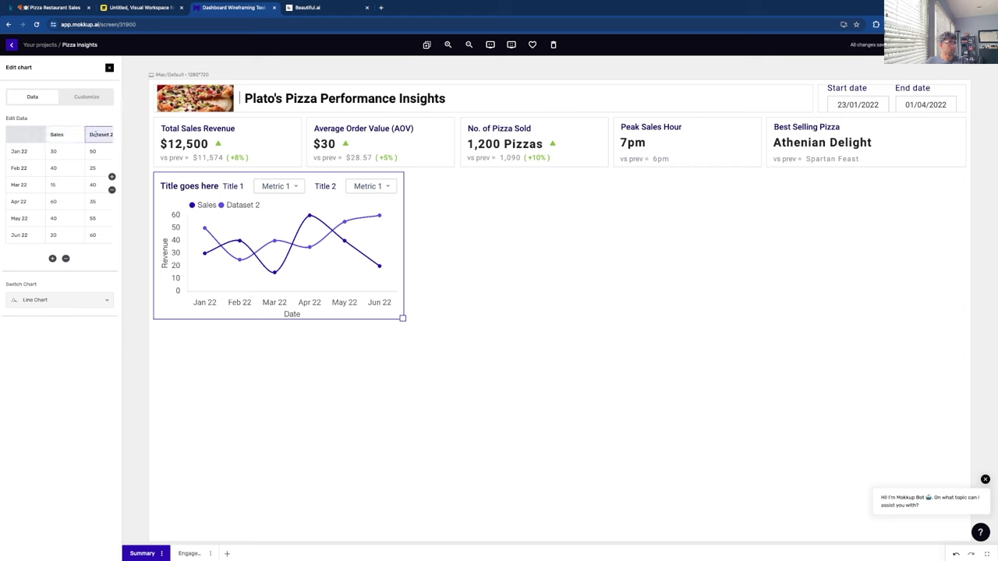
{"action": "type", "text": "Nu"}
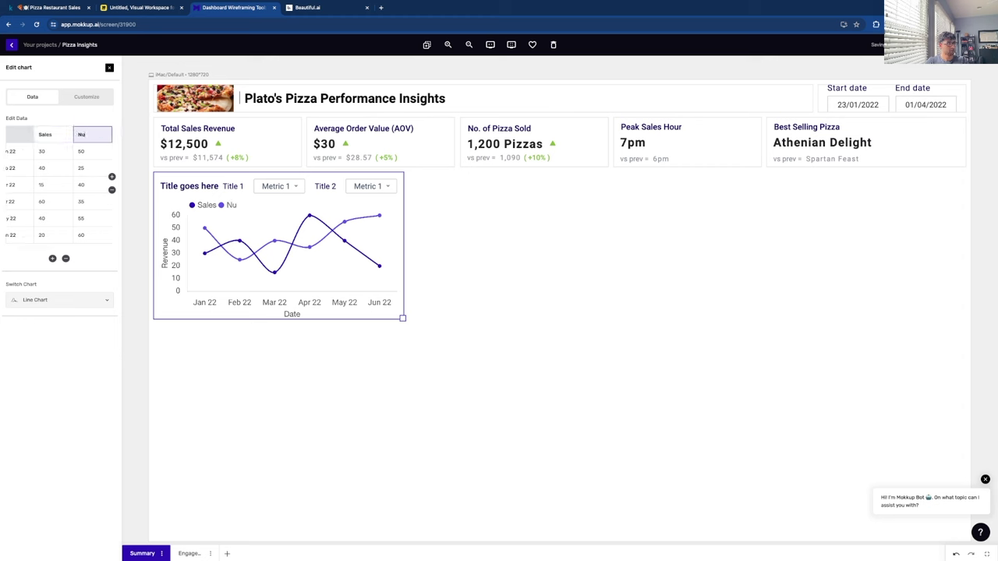
{"action": "type", "text": "mber of Pizzas Sold"}
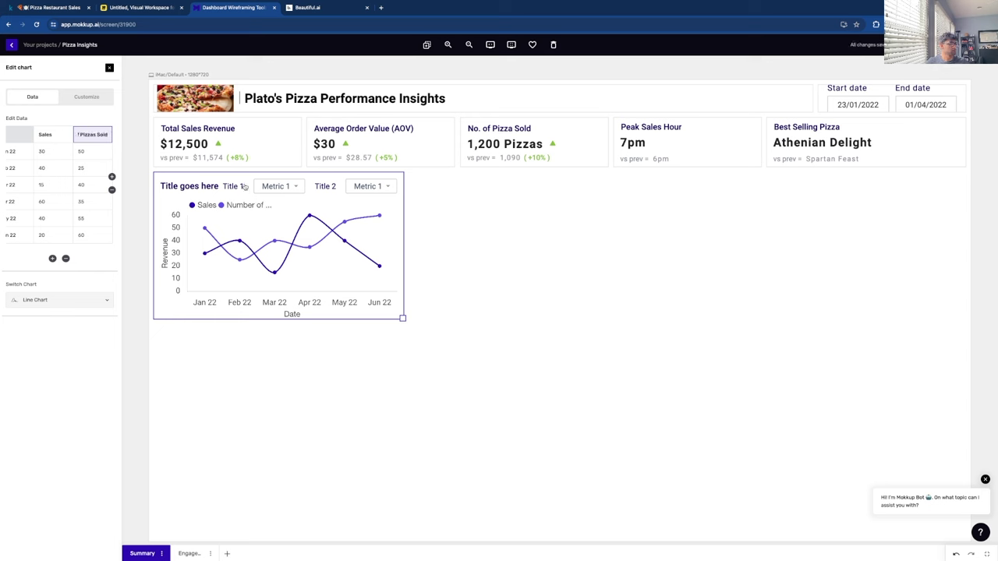
{"action": "left_click", "coordinate": [85, 98]}
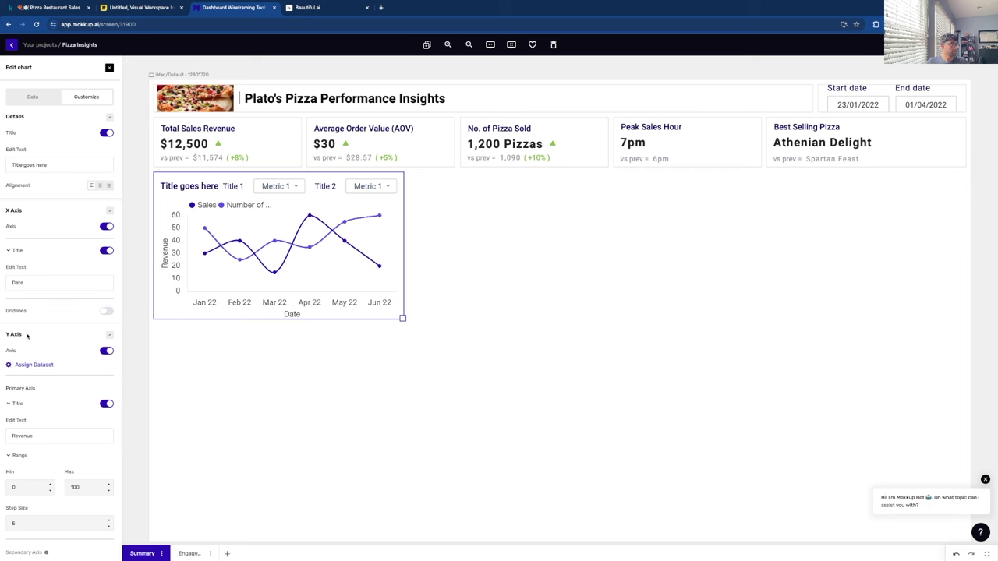
{"action": "scroll", "coordinate": [27, 336], "scroll_direction": "down", "scroll_amount": 1}
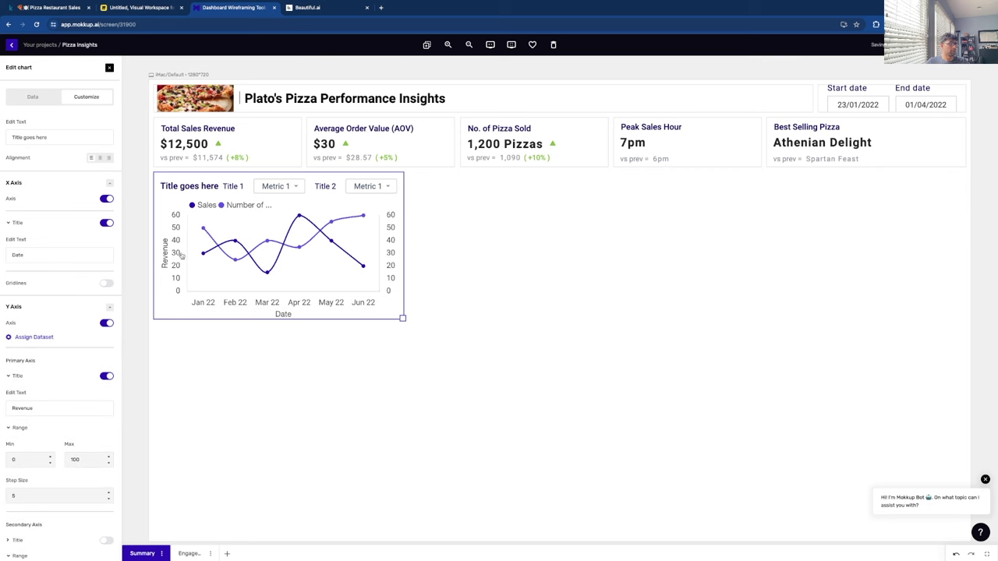
Set the Sales values for Jan 22 through Jun 22 to 3000, 4000, 1500, 6000, 4000 and 2000.
{"action": "left_click", "coordinate": [35, 99]}
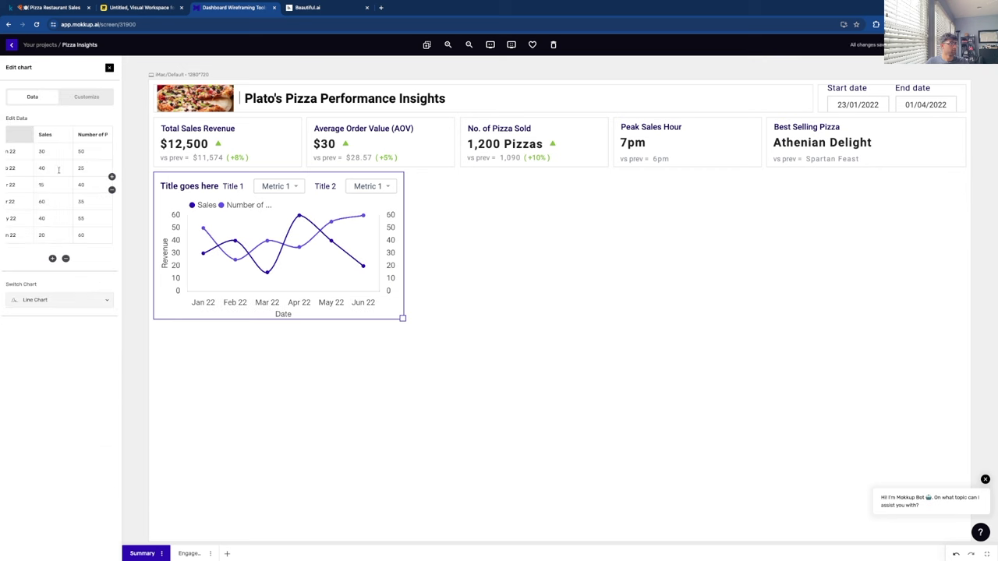
{"action": "left_click", "coordinate": [52, 147]}
{"action": "type", "text": "0"}
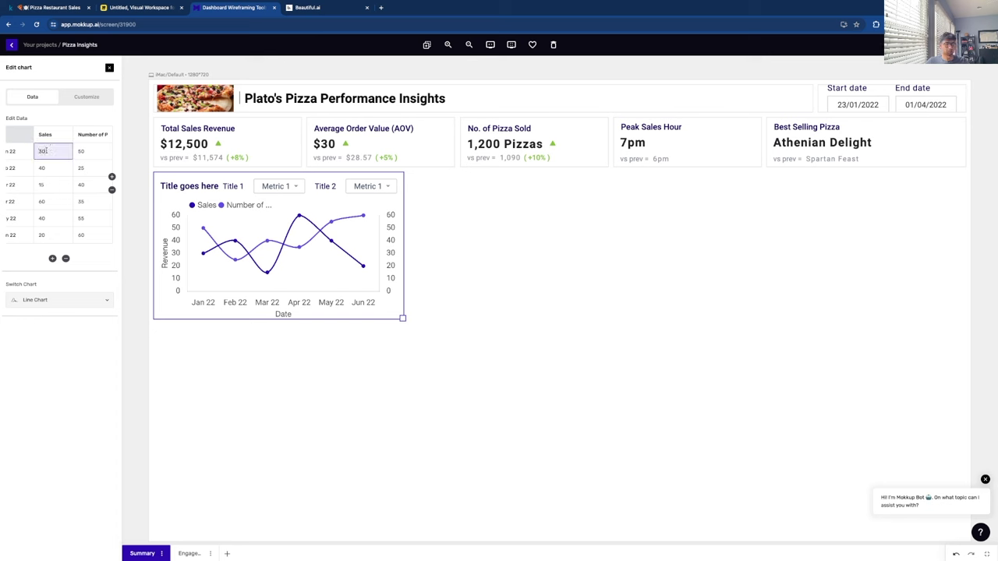
{"action": "type", "text": "0"}
{"action": "left_click", "coordinate": [52, 168]}
{"action": "type", "text": "00"}
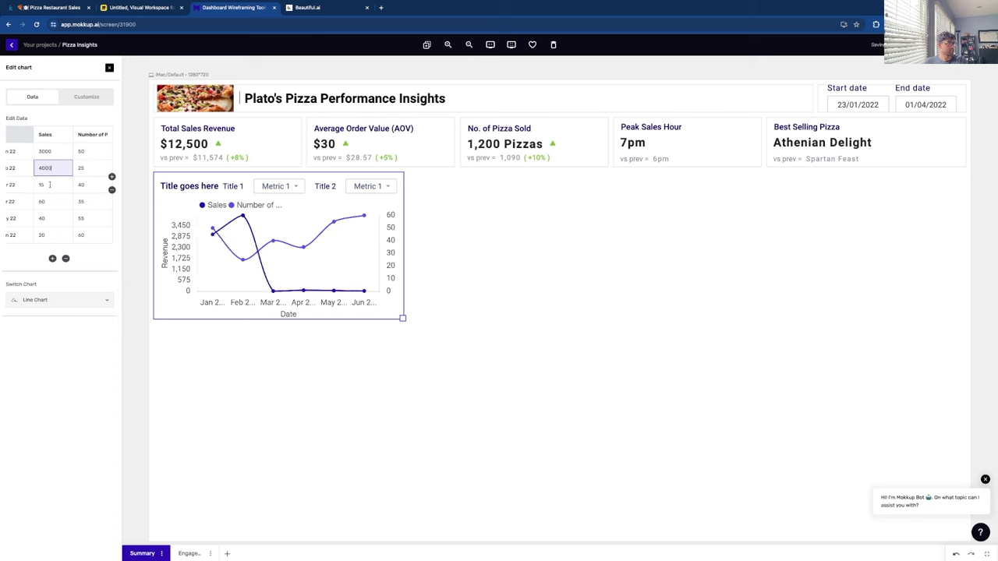
{"action": "left_click", "coordinate": [50, 185]}
{"action": "type", "text": "00"}
{"action": "left_click", "coordinate": [50, 201]}
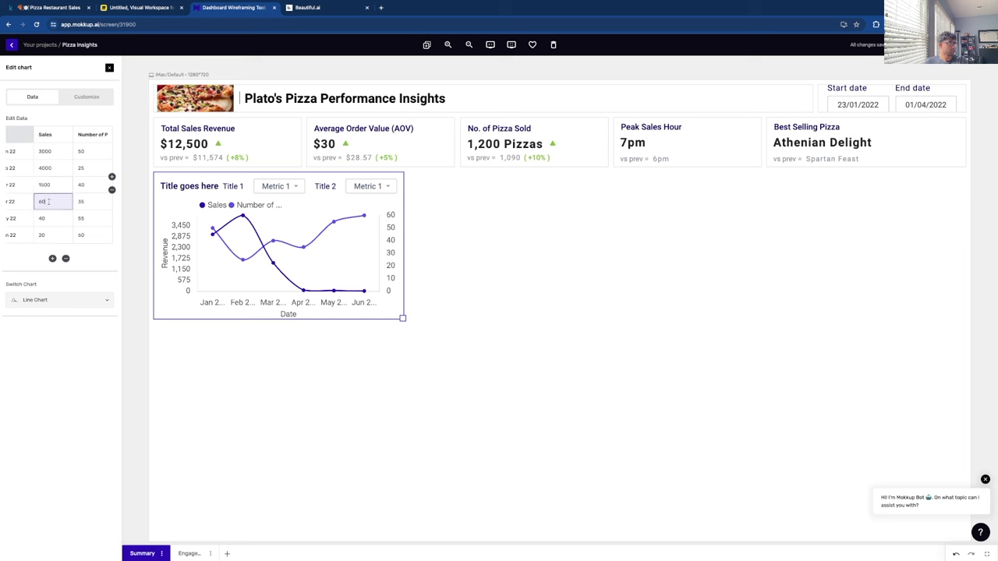
{"action": "type", "text": "00"}
{"action": "left_click", "coordinate": [49, 218]}
{"action": "type", "text": "00"}
{"action": "left_click", "coordinate": [50, 235]}
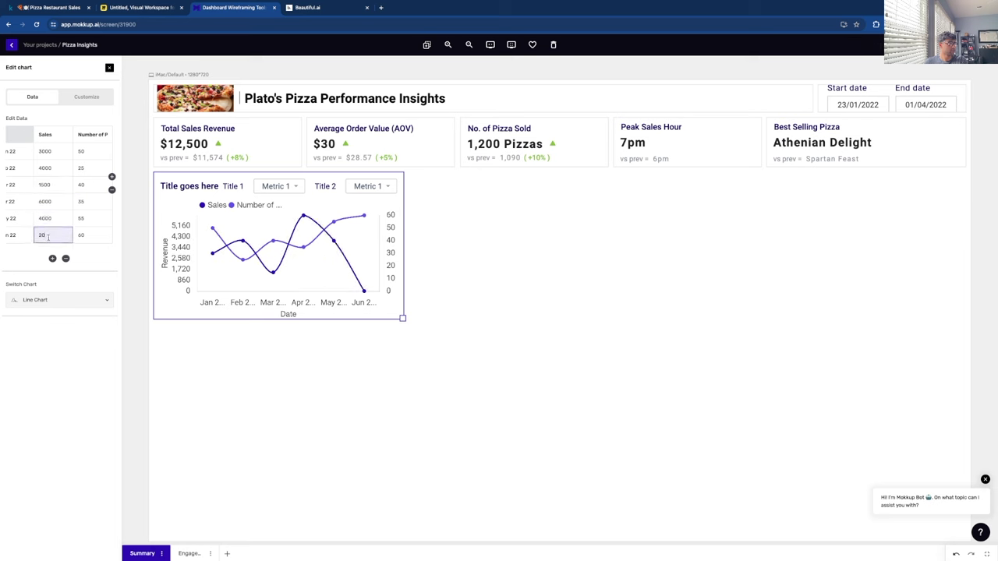
{"action": "type", "text": "00"}
{"action": "left_click", "coordinate": [439, 248]}
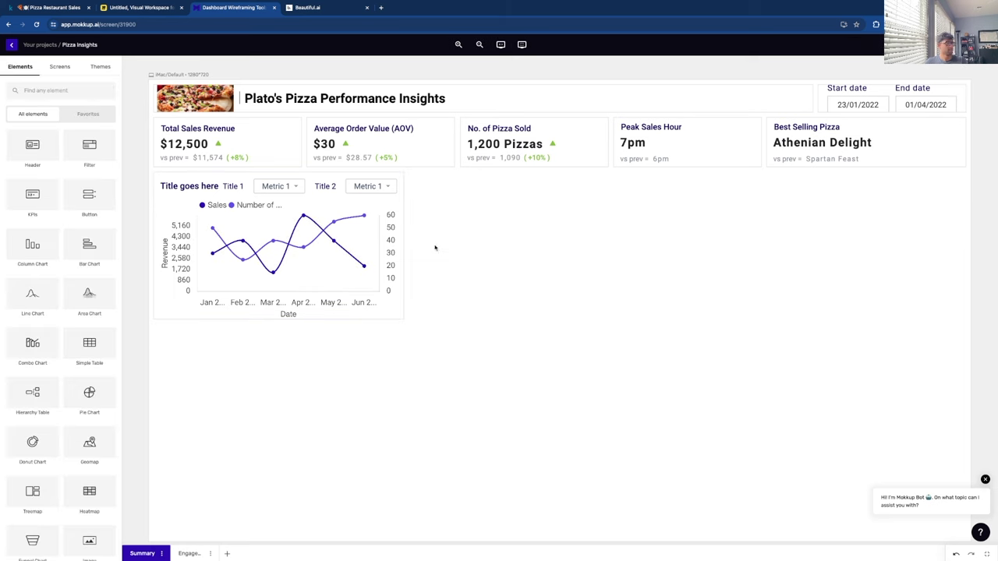
Turn on the chart's secondary Y-axis title and set it to "No. of Pizzas Sold".
{"action": "left_click", "coordinate": [329, 270]}
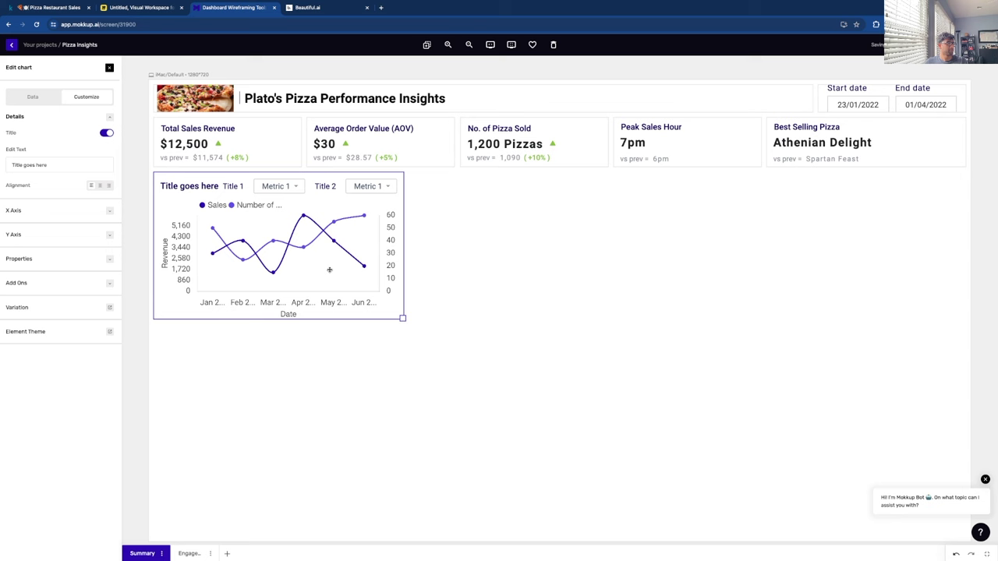
{"action": "left_click", "coordinate": [111, 237]}
{"action": "scroll", "coordinate": [101, 265], "scroll_direction": "down", "scroll_amount": 3}
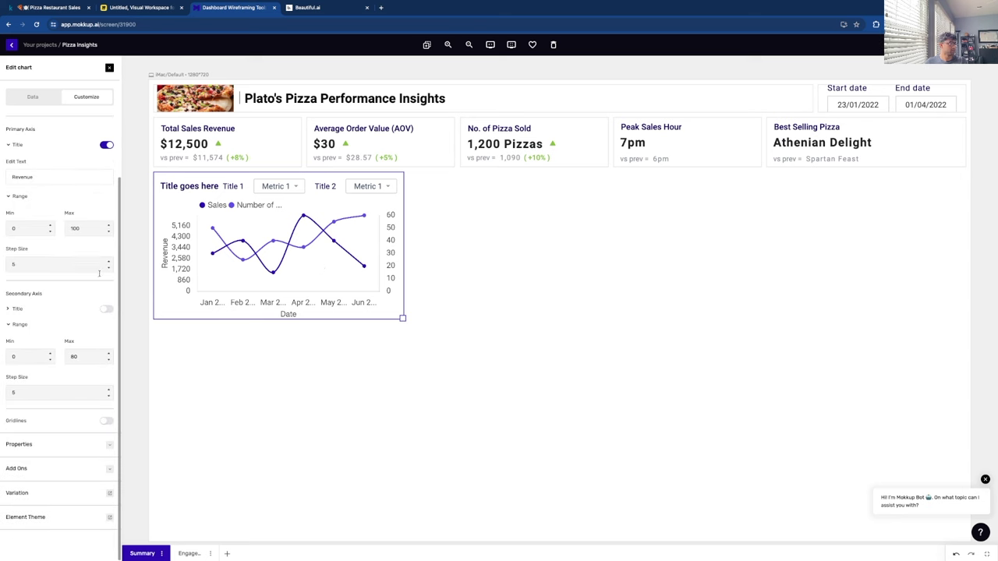
{"action": "left_click", "coordinate": [105, 310]}
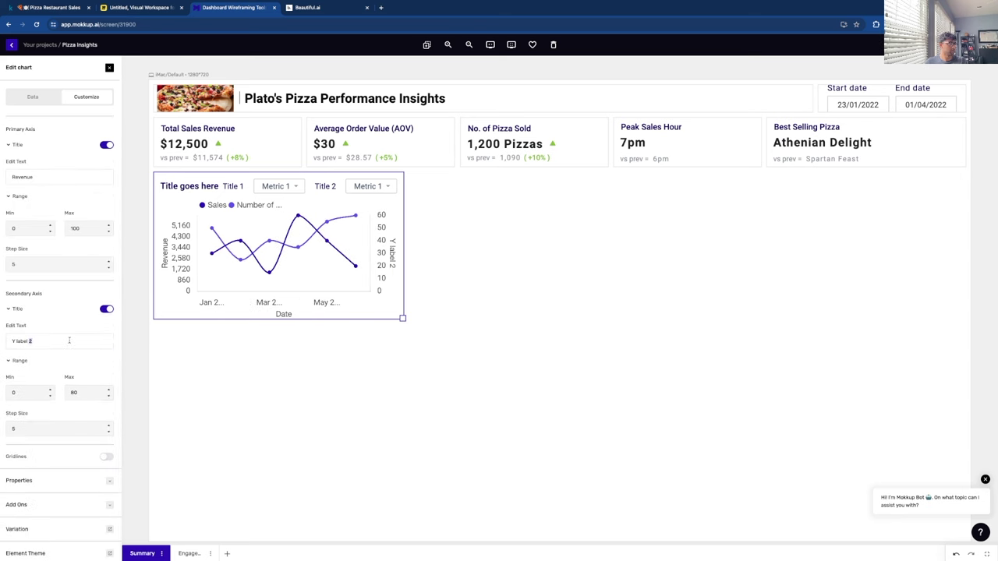
{"action": "triple_click", "coordinate": [70, 340]}
{"action": "type", "text": "n"}
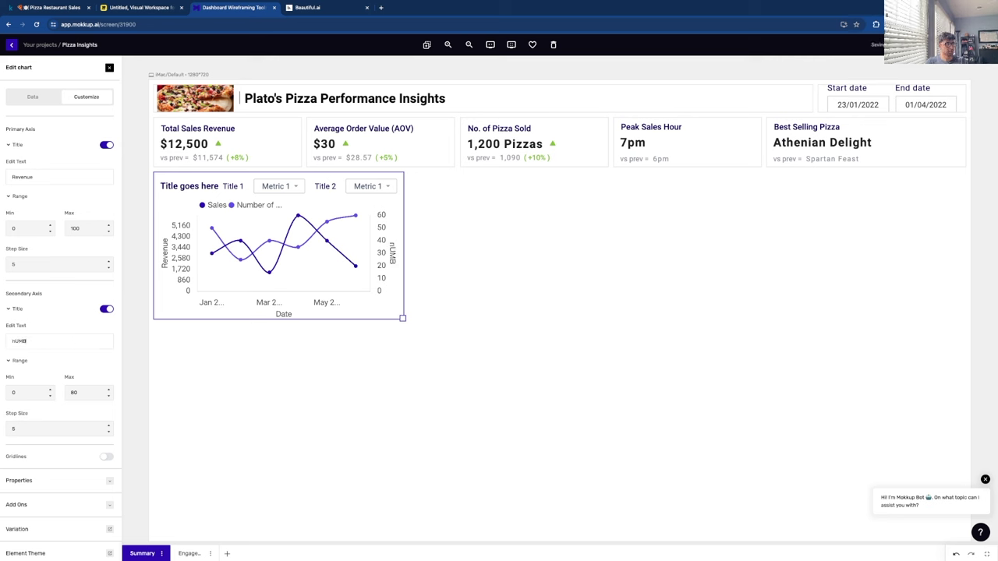
{"action": "type", "text": "umber of Pizzas Sold"}
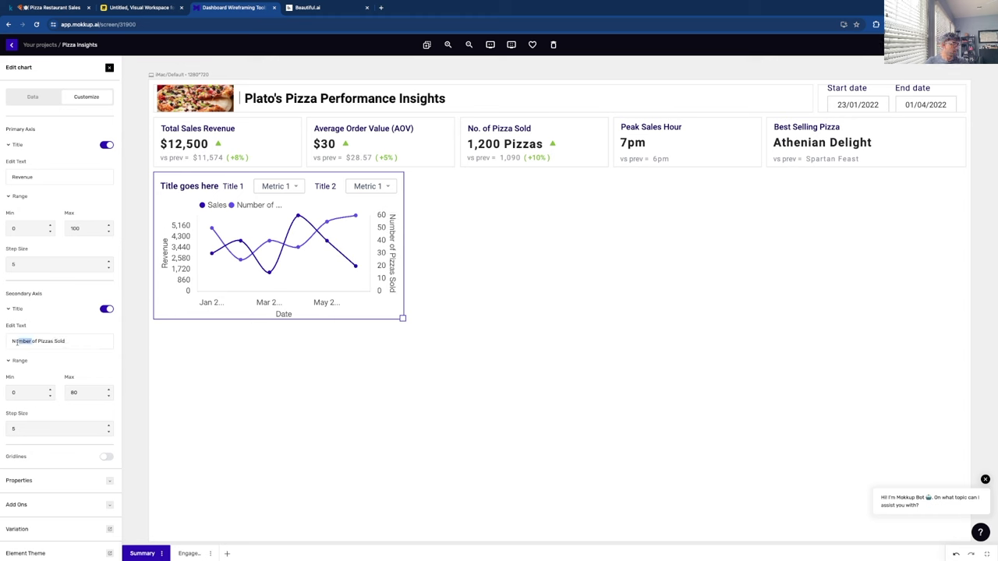
{"action": "type", "text": "o."}
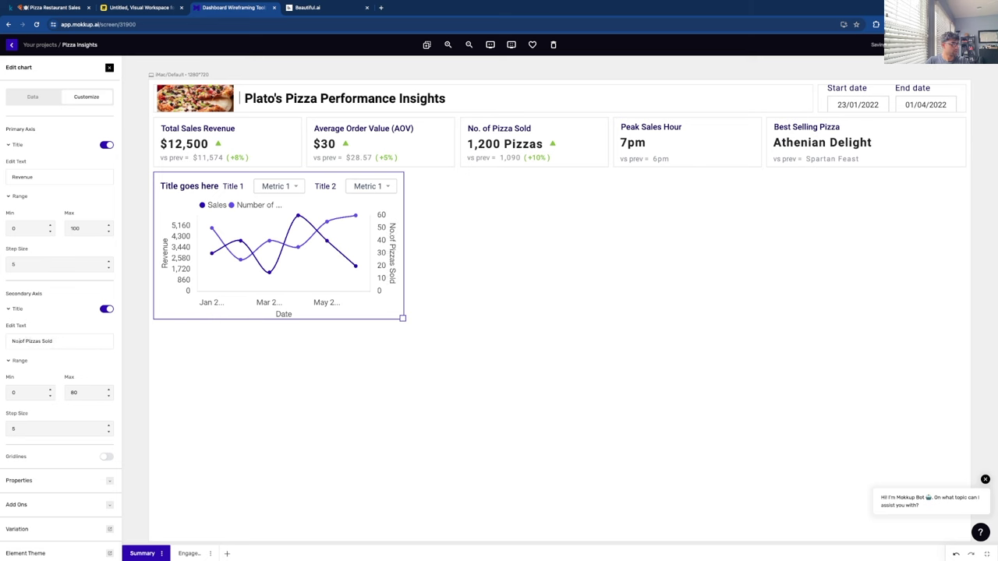
{"action": "left_click", "coordinate": [341, 417]}
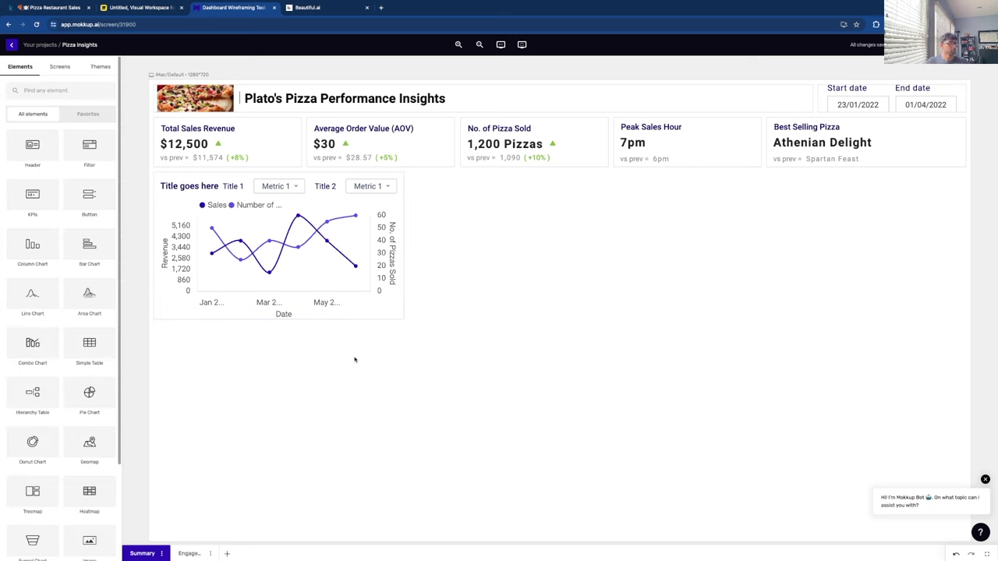
Turn off the dropdown add-ons on the multi-line chart.
{"action": "left_click", "coordinate": [324, 265]}
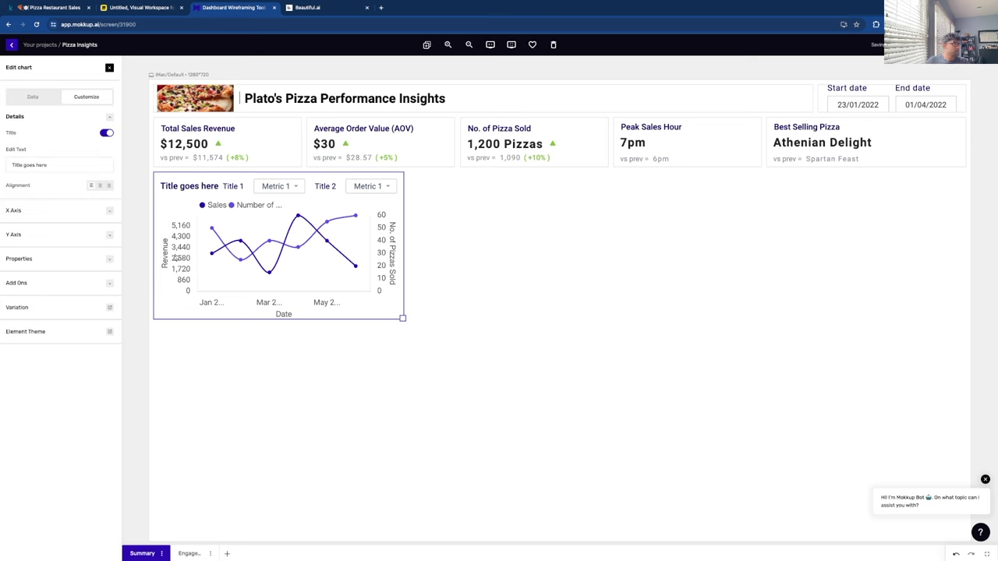
{"action": "left_click", "coordinate": [110, 284]}
{"action": "left_click", "coordinate": [106, 315]}
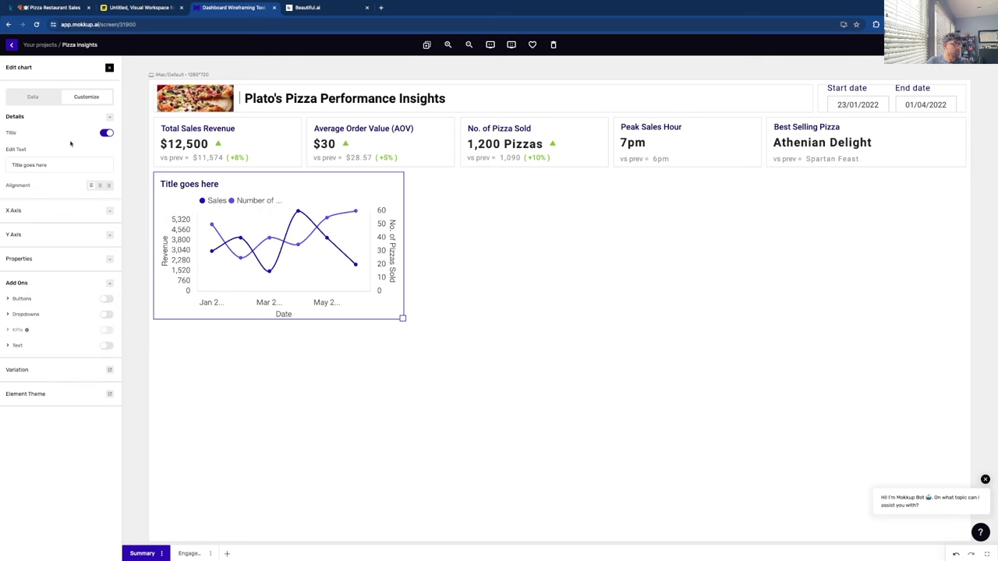
Set the multi-line chart's title to "Daily Sales Volume and Revenue over Time".
{"action": "triple_click", "coordinate": [72, 166]}
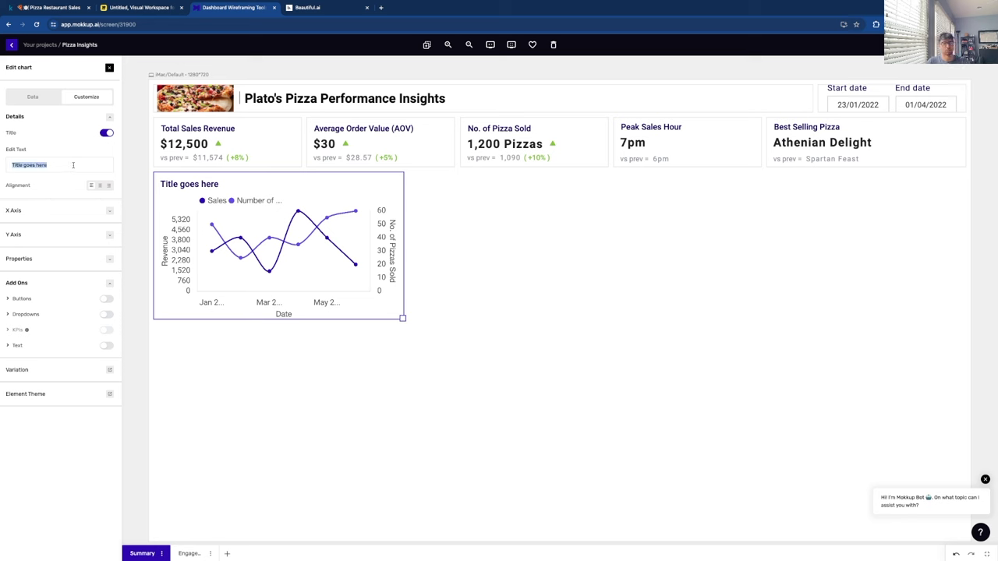
{"action": "type", "text": "D"}
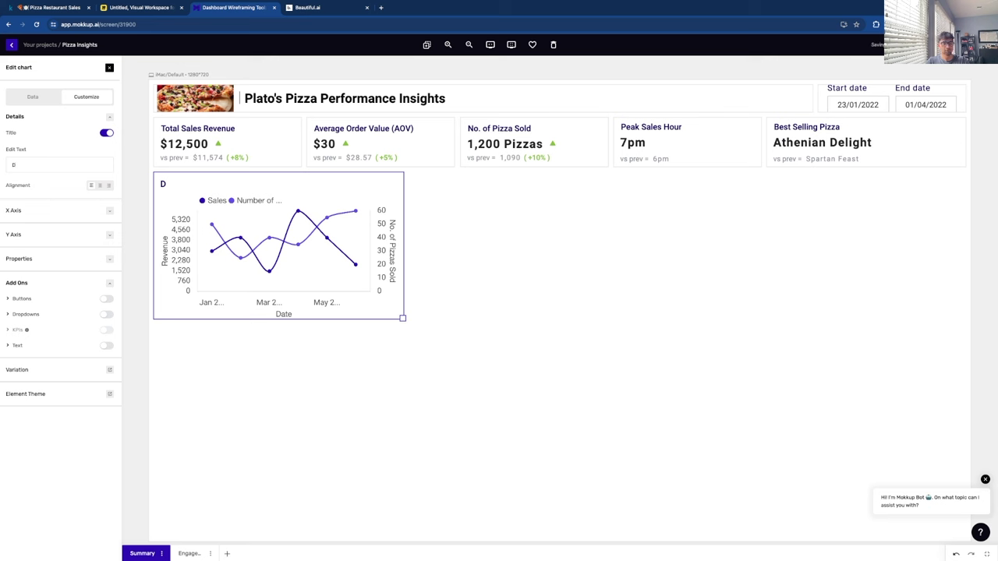
{"action": "type", "text": "aily Sales Vo"}
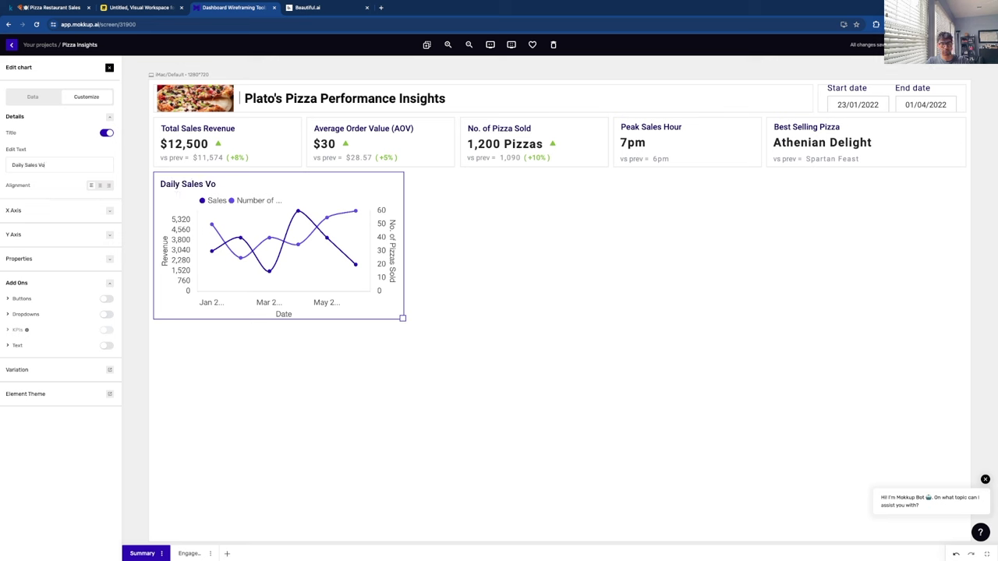
{"action": "type", "text": "lume and Reven"}
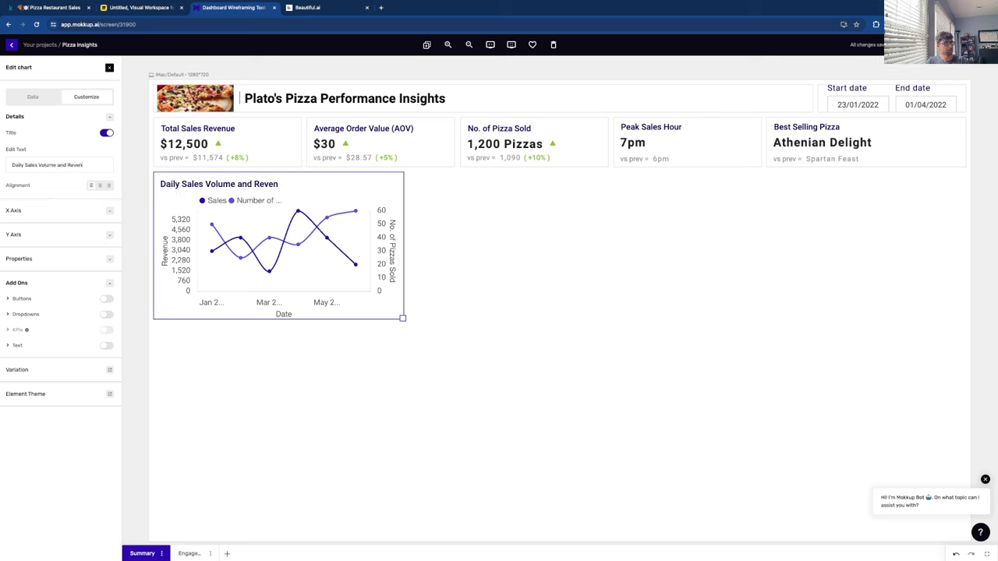
{"action": "type", "text": "ue over Time"}
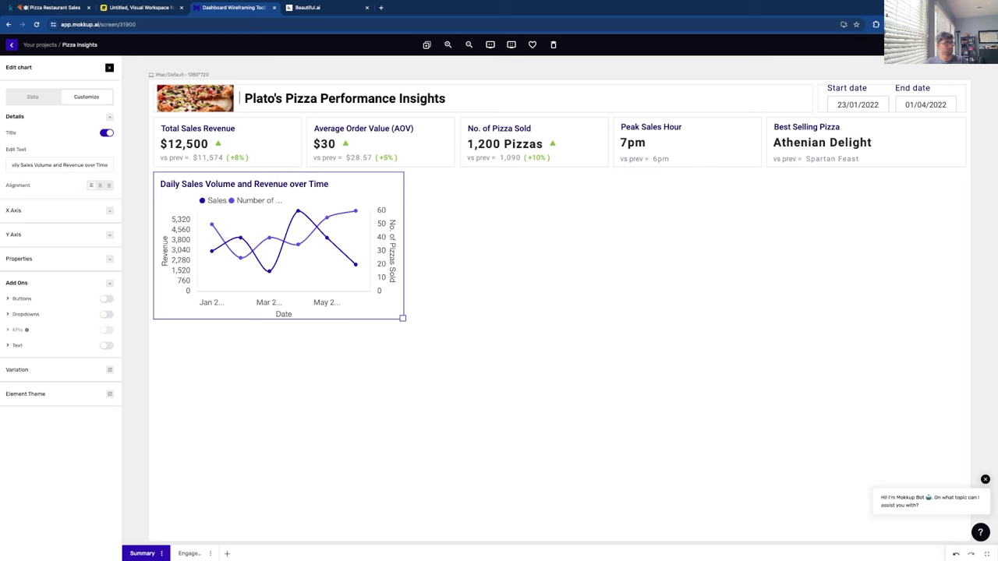
{"action": "left_click", "coordinate": [16, 282]}
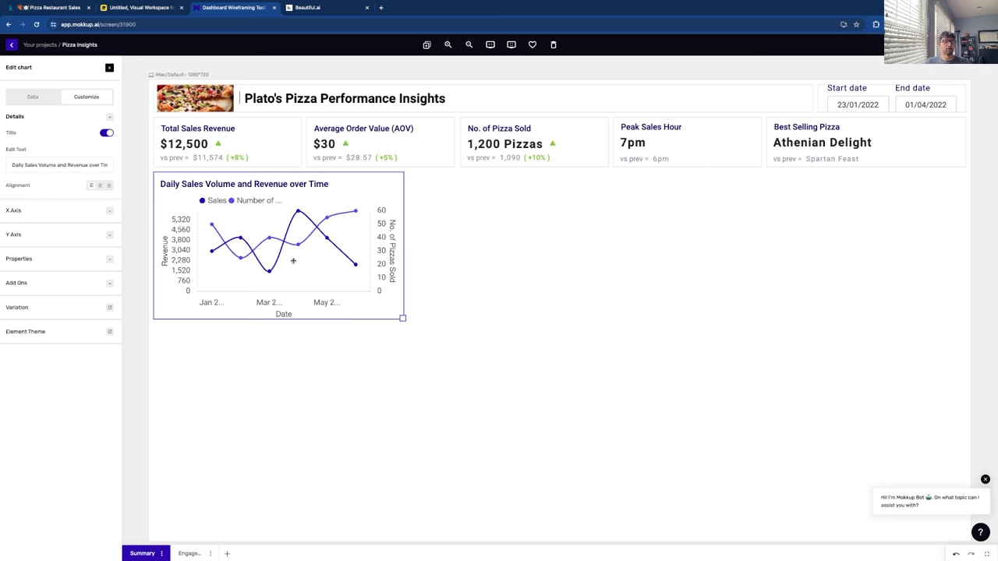
{"action": "left_click", "coordinate": [429, 267]}
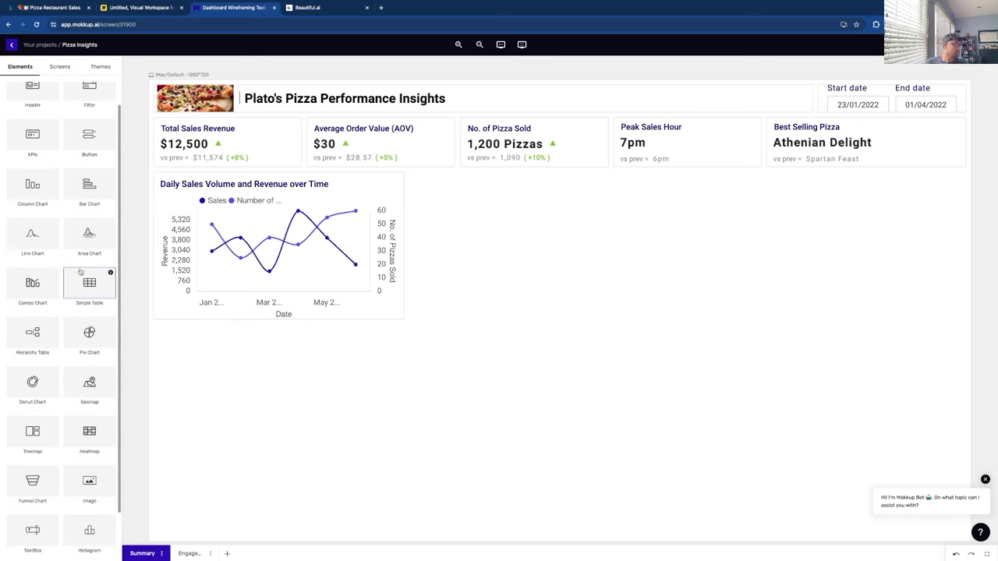
Add a heatmap in the default style beneath the Best Selling Pizza card, aligned with the card's edges, and make it taller.
{"action": "scroll", "coordinate": [85, 273], "scroll_direction": "down", "scroll_amount": 2}
{"action": "scroll", "coordinate": [87, 234], "scroll_direction": "up", "scroll_amount": 4}
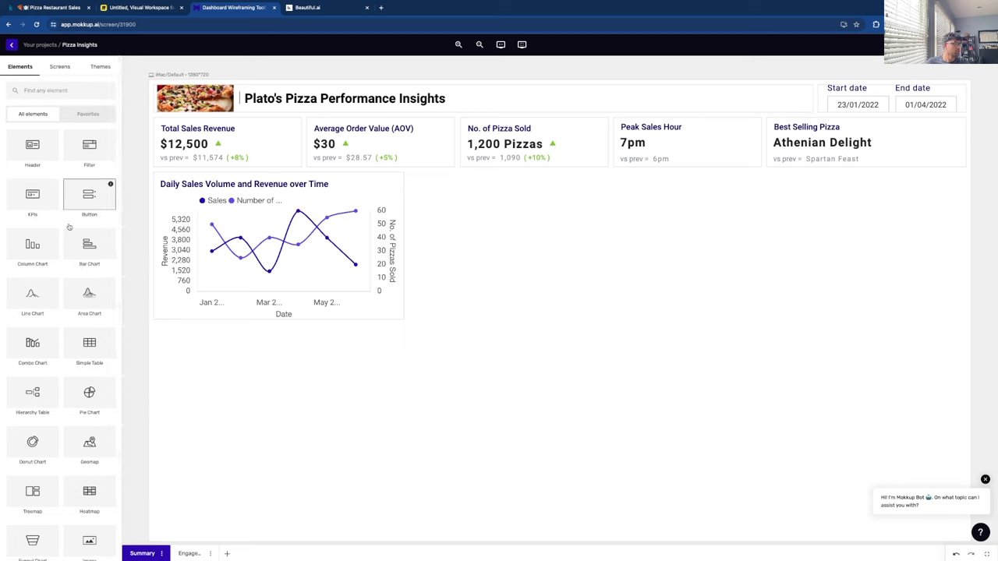
{"action": "scroll", "coordinate": [86, 265], "scroll_direction": "down", "scroll_amount": 4}
{"action": "left_click_drag", "start_coordinate": [88, 374], "coordinate": [890, 216]}
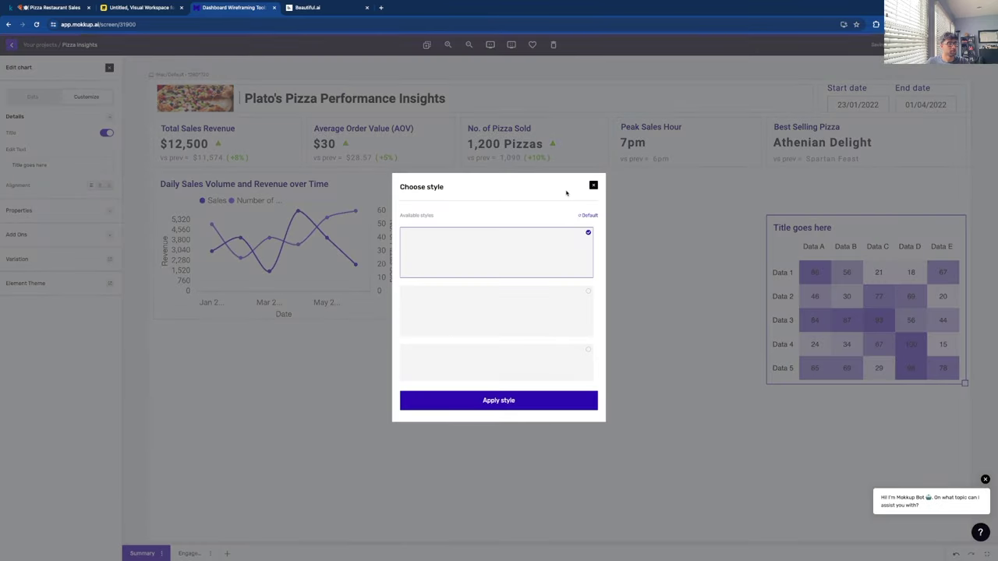
{"action": "left_click", "coordinate": [549, 400]}
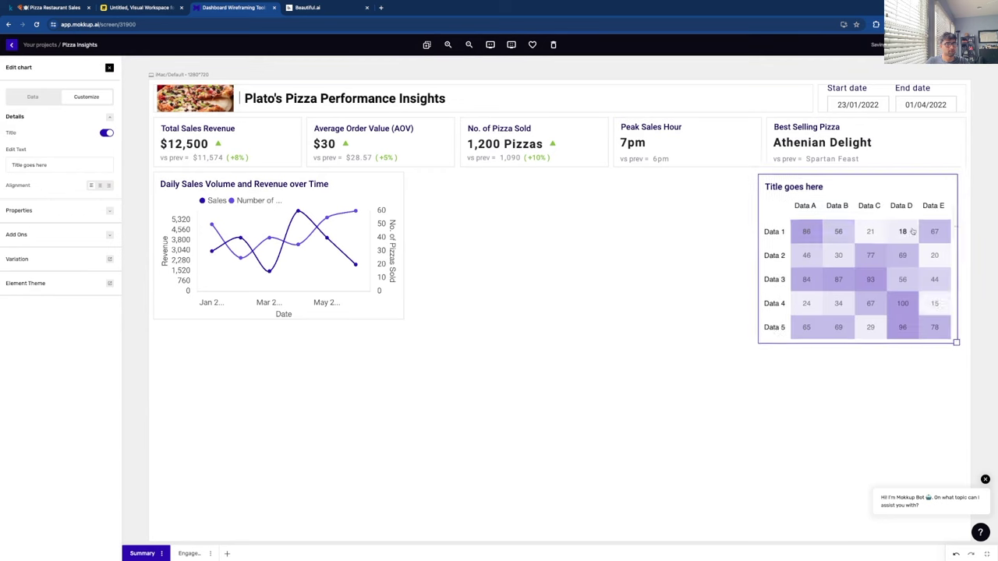
{"action": "left_click_drag", "start_coordinate": [956, 341], "coordinate": [964, 428]}
Set the heatmap's title to "Weekly Heat Map of Sales Volume".
{"action": "left_click_drag", "start_coordinate": [11, 164], "coordinate": [137, 175]}
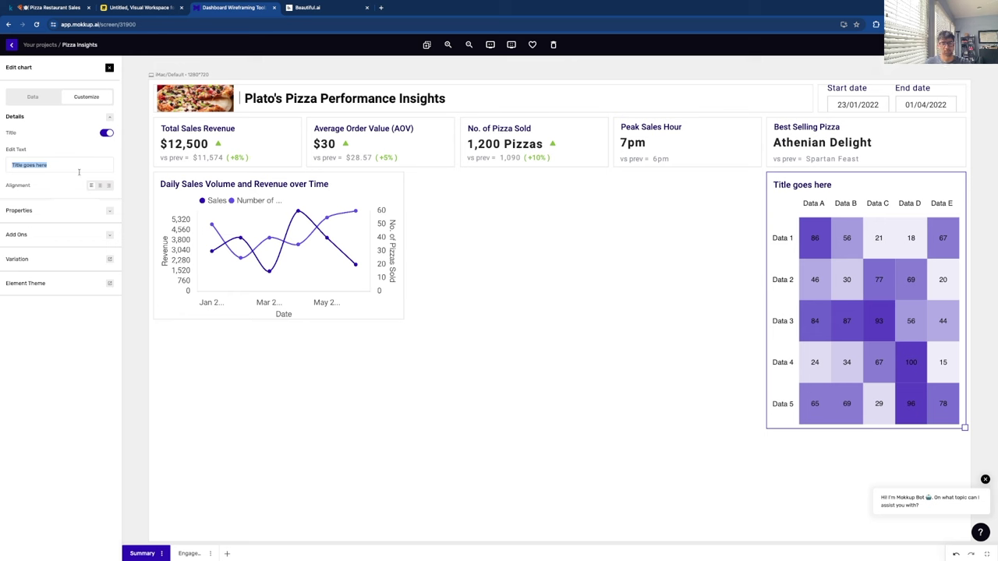
{"action": "type", "text": "Weekly He"}
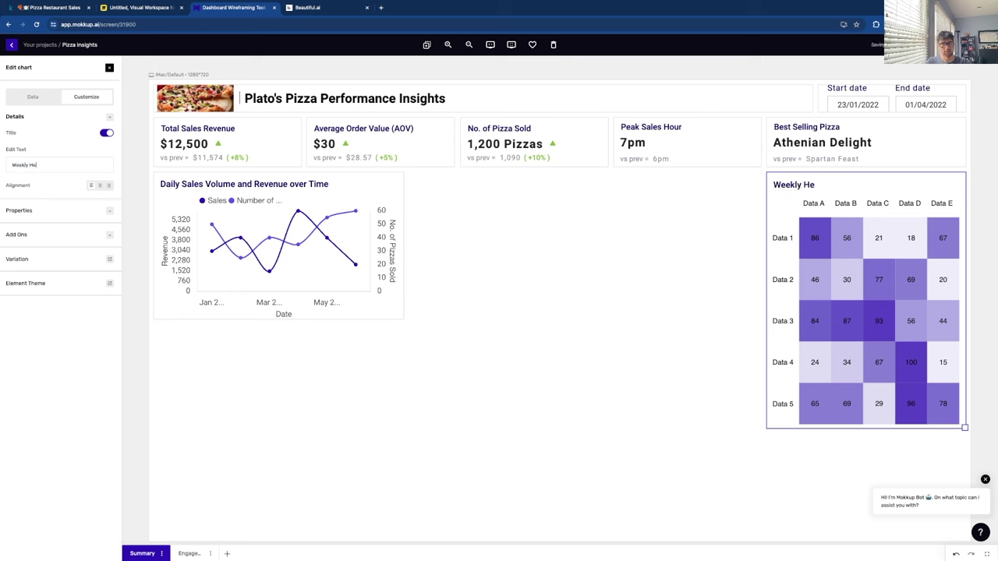
{"action": "type", "text": "at Map of Sa"}
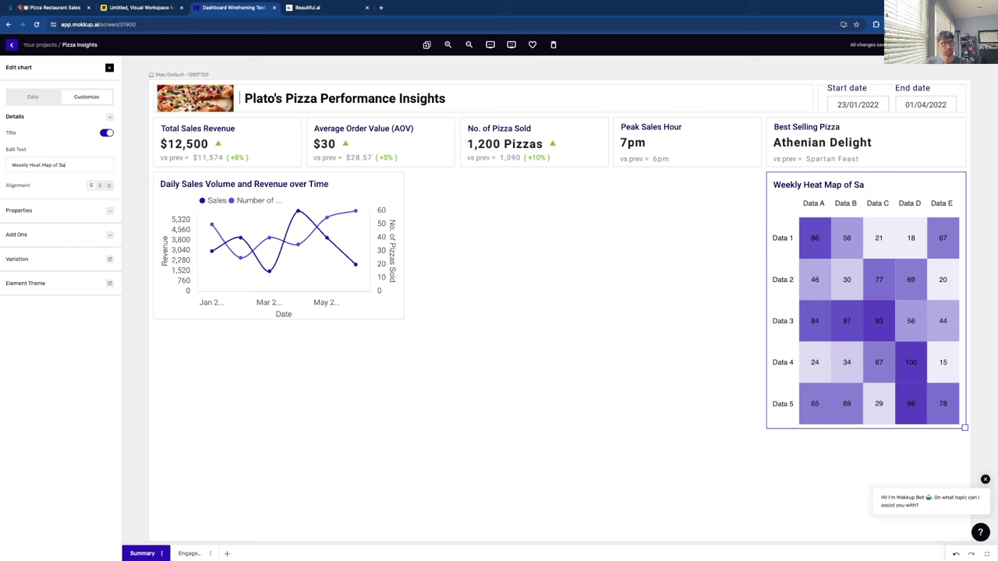
{"action": "type", "text": "les Volume"}
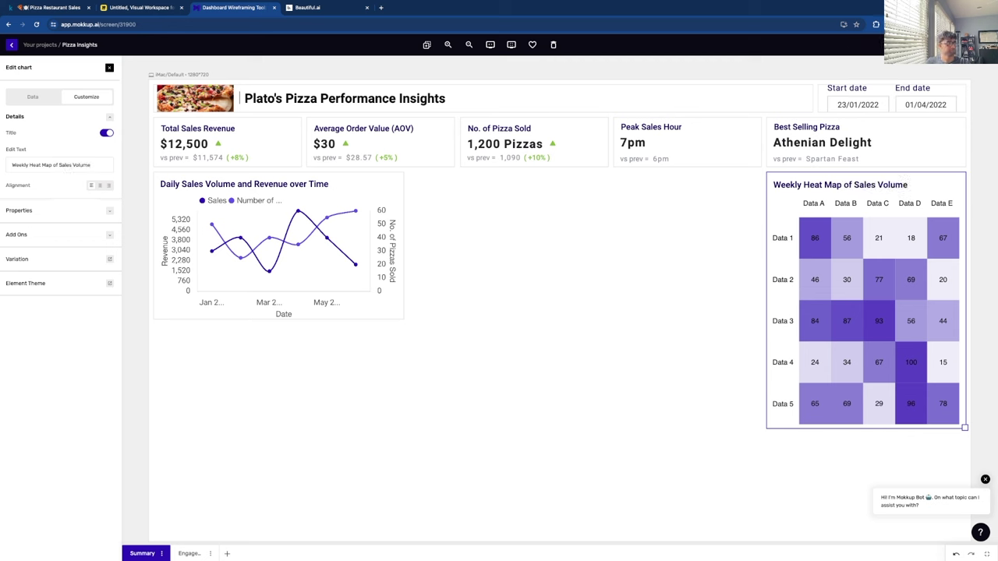
{"action": "left_click", "coordinate": [110, 212]}
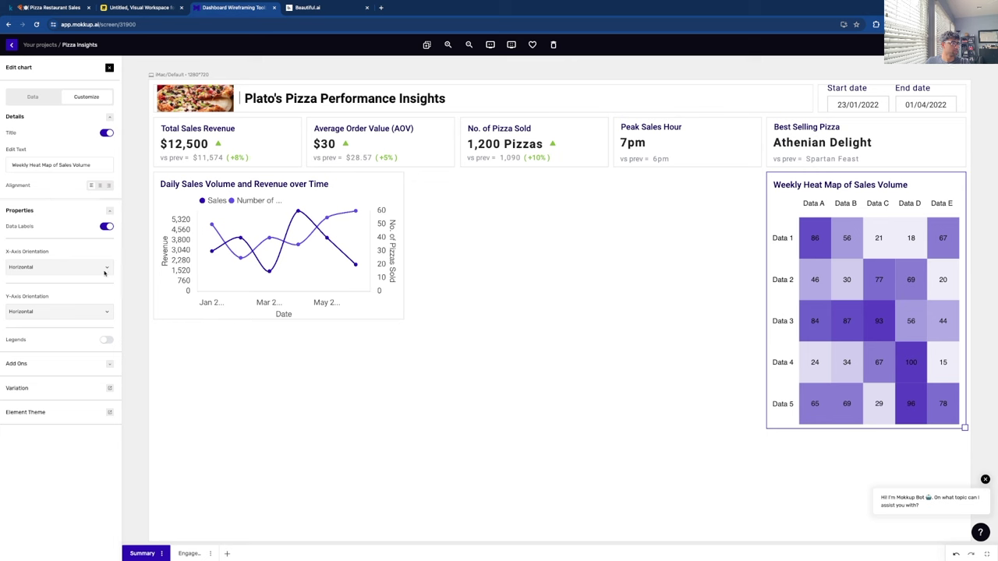
Rename the heatmap's row labels to Monday, Tuesday, Wed, Thursday and Friday.
{"action": "left_click", "coordinate": [43, 99]}
{"action": "left_click", "coordinate": [22, 152]}
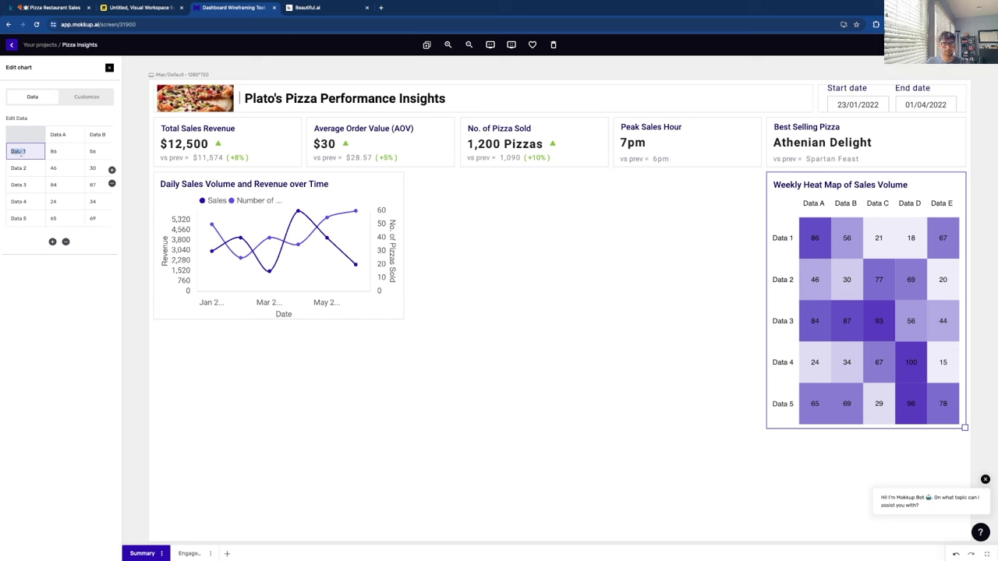
{"action": "type", "text": "Day of"}
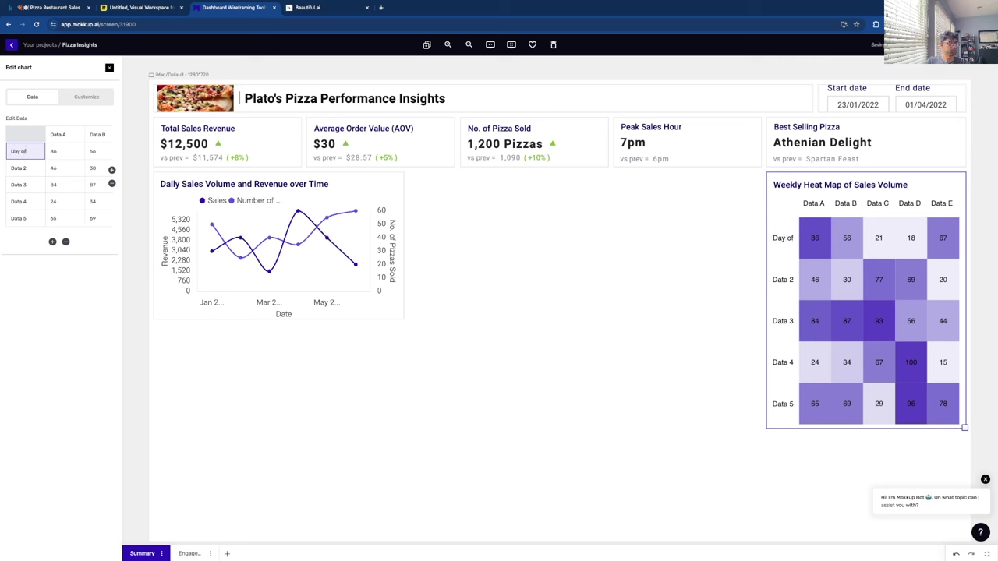
{"action": "key", "text": "BackSpace"}
{"action": "key", "text": "BackSpace"}
{"action": "key", "text": "BackSpace"}
{"action": "key", "text": "BackSpace"}
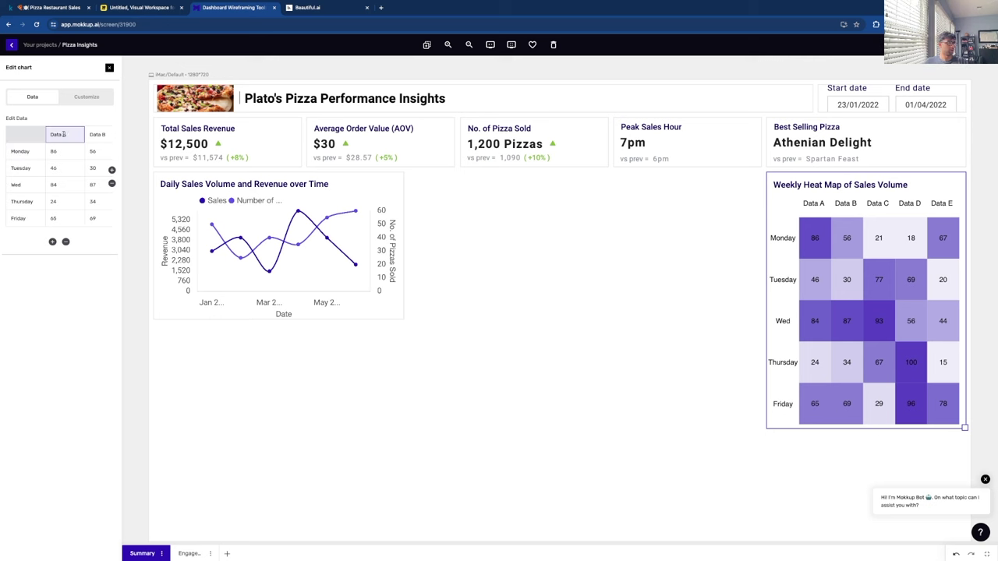
Rename the heatmap's column labels to the time ranges 9-12, 12-3, 3-6, 6-9 and 9-12.
{"action": "left_click", "coordinate": [62, 134]}
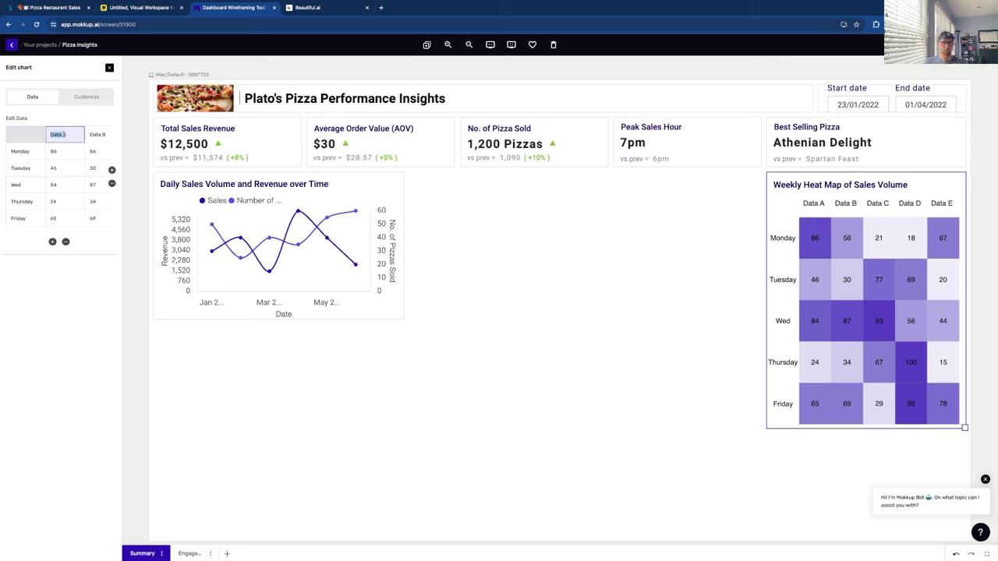
{"action": "scroll", "coordinate": [64, 134], "scroll_direction": "right", "scroll_amount": 1}
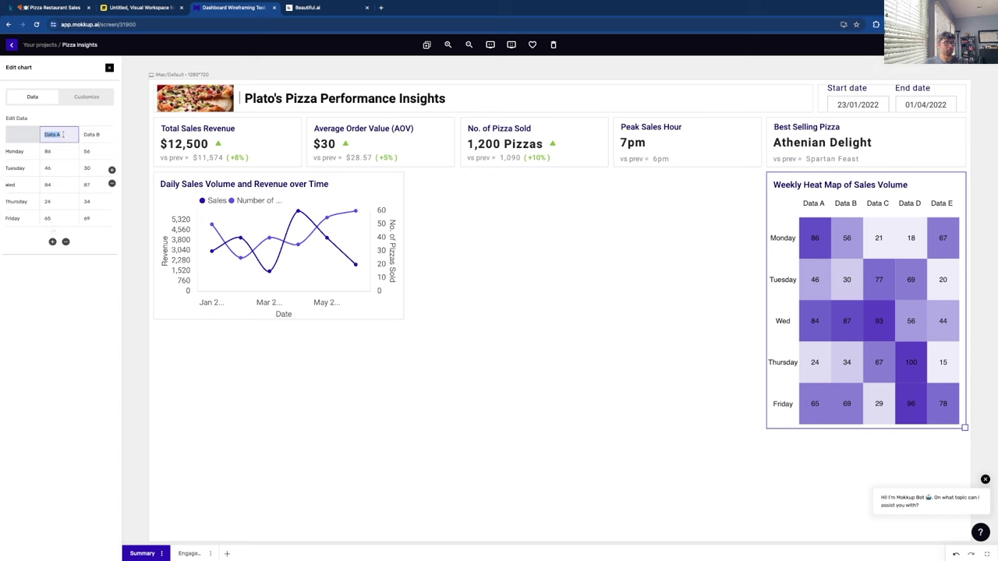
{"action": "type", "text": "9-12"}
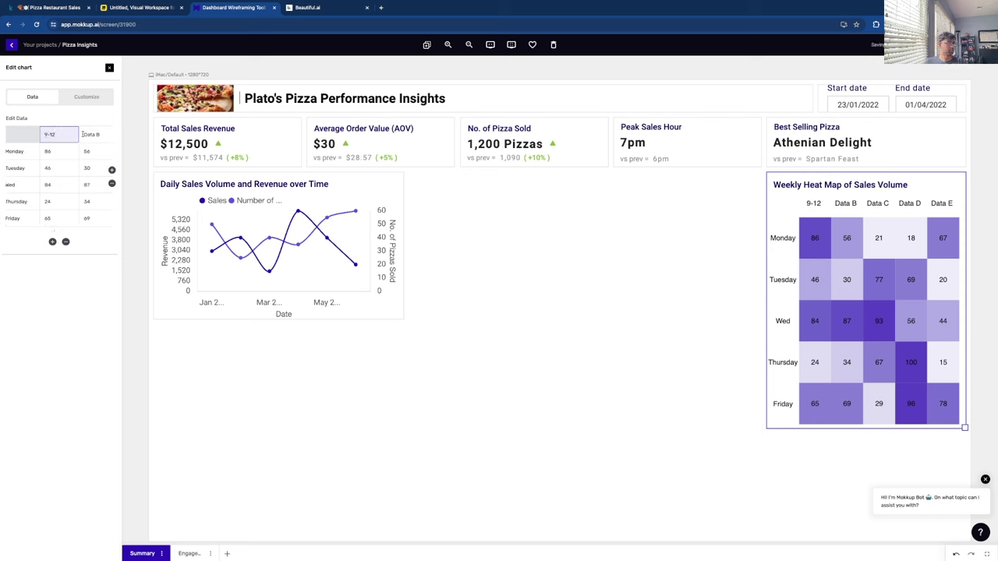
{"action": "key", "text": "Tab"}
{"action": "type", "text": "12-3"}
{"action": "key", "text": "Tab"}
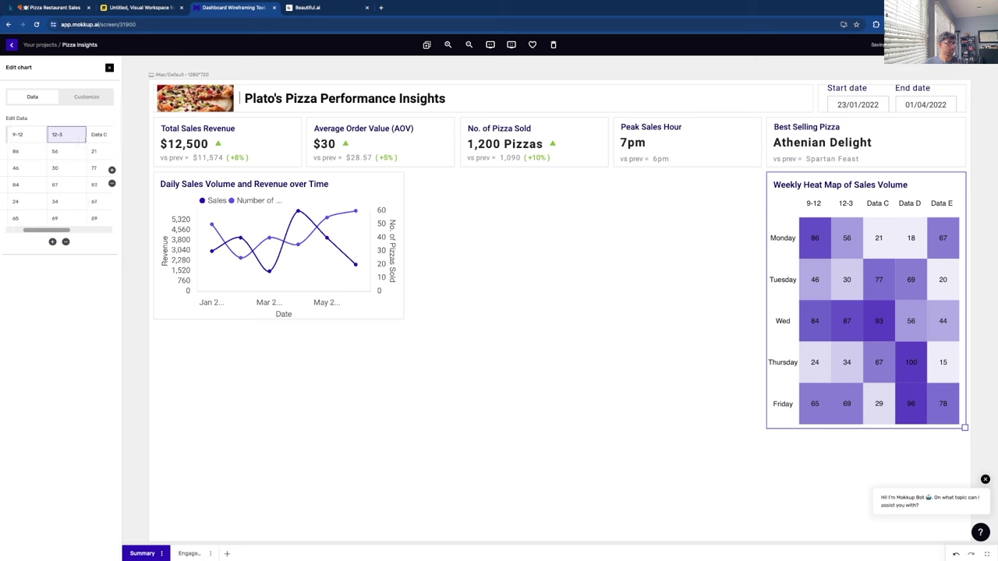
{"action": "type", "text": "3-6"}
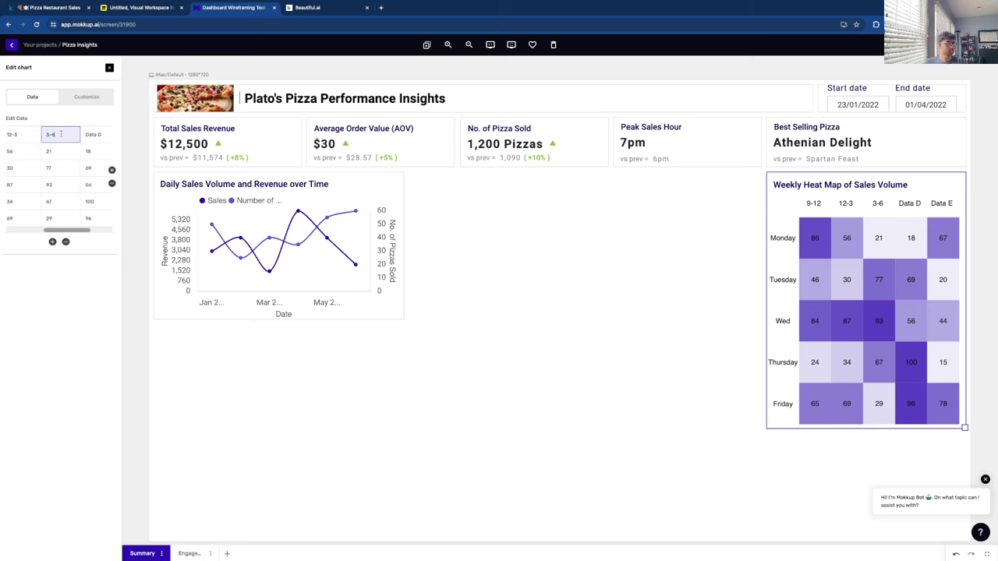
{"action": "key", "text": "Tab"}
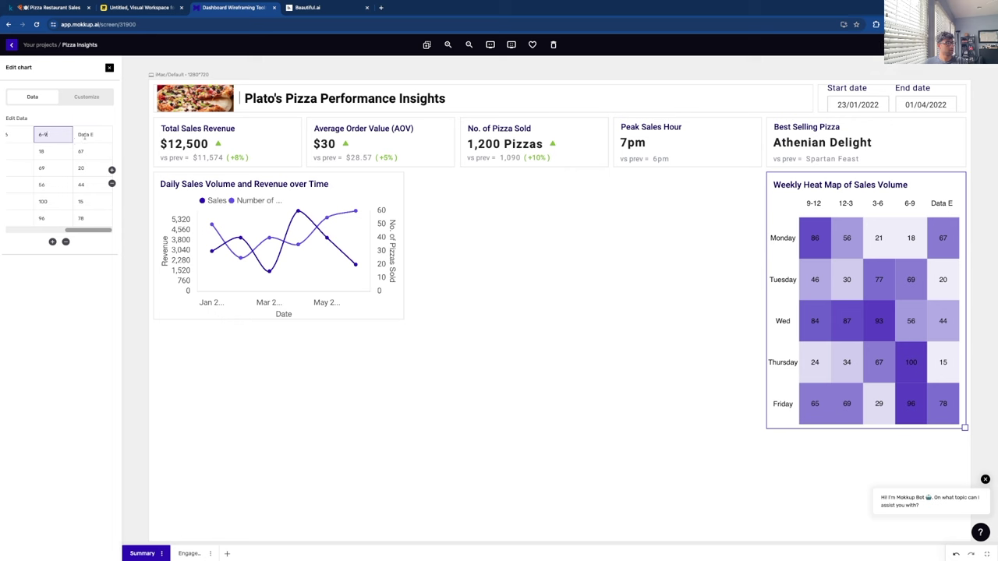
{"action": "type", "text": "6-9"}
{"action": "key", "text": "Tab"}
{"action": "type", "text": "9-12"}
{"action": "key", "text": "Return"}
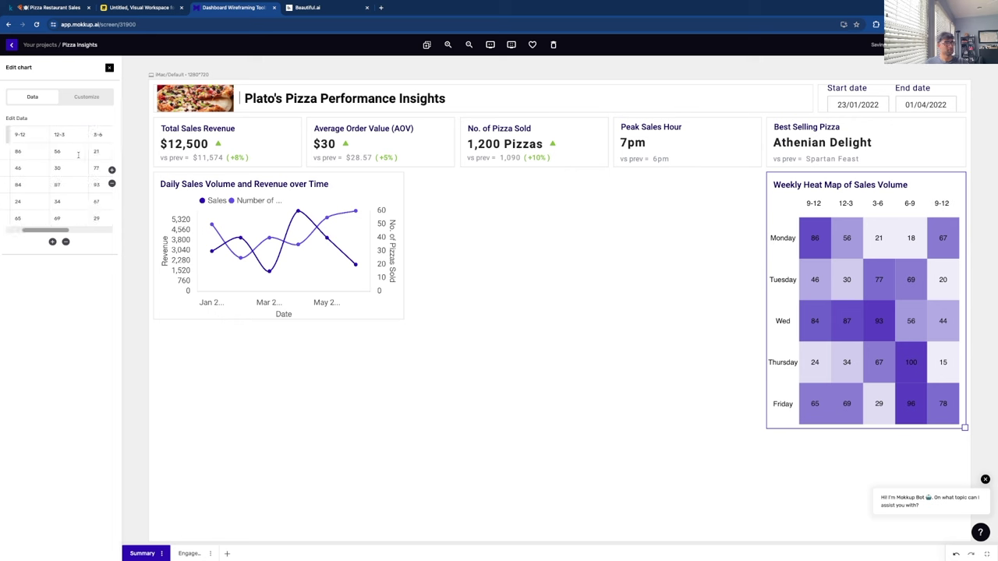